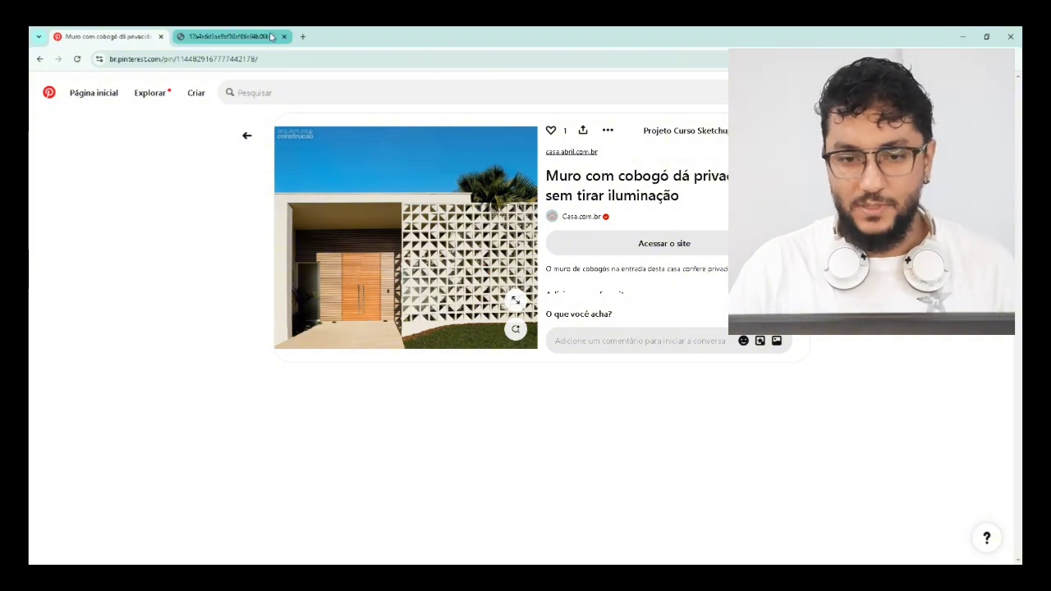
# Open the full-size photo of the cobogó wall and examine its entrance facade up close
pyautogui.click(229, 37)
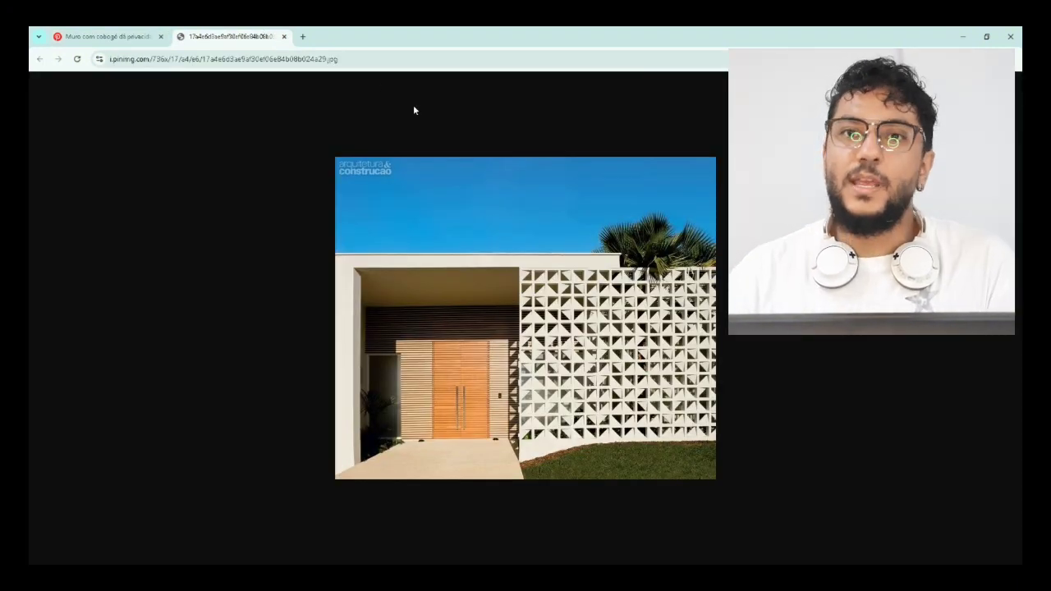
pyautogui.keyDown('ctrl'); pyautogui.scroll(3, 413, 105); pyautogui.keyUp('ctrl')
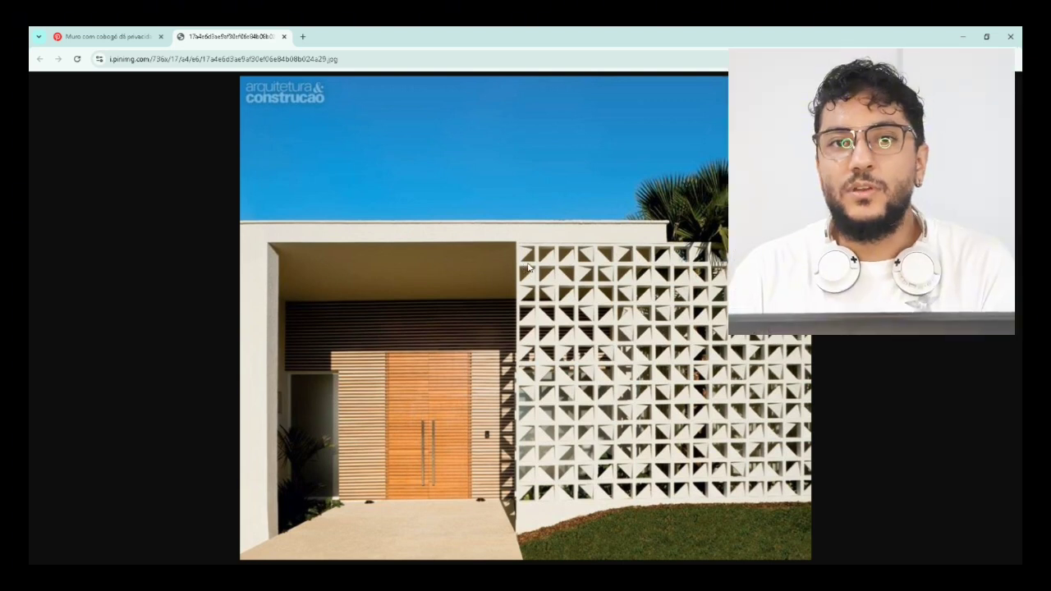
pyautogui.hotkey('ctrl', 'p')
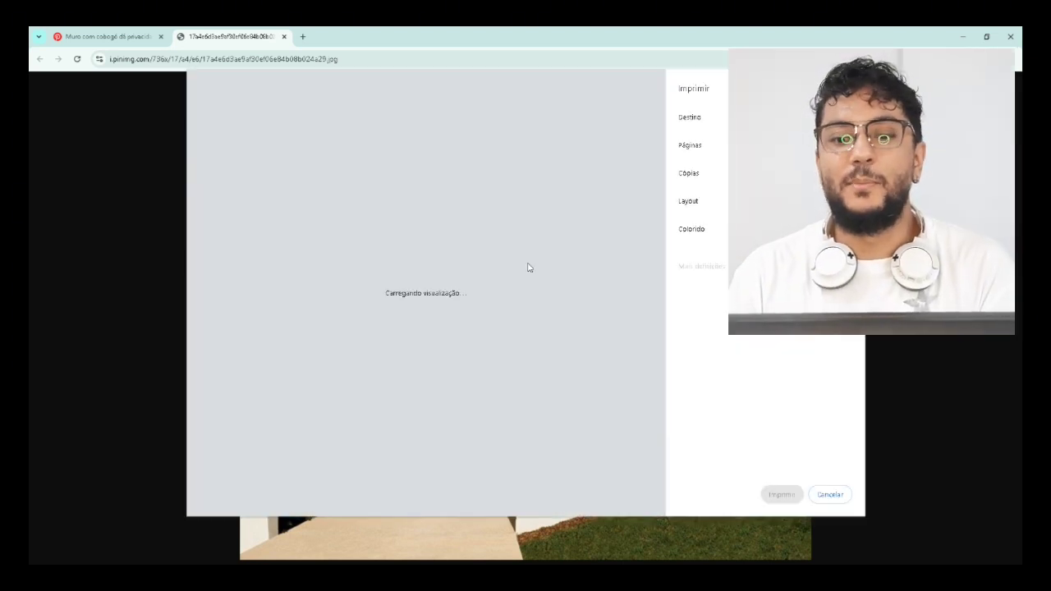
pyautogui.click(829, 494)
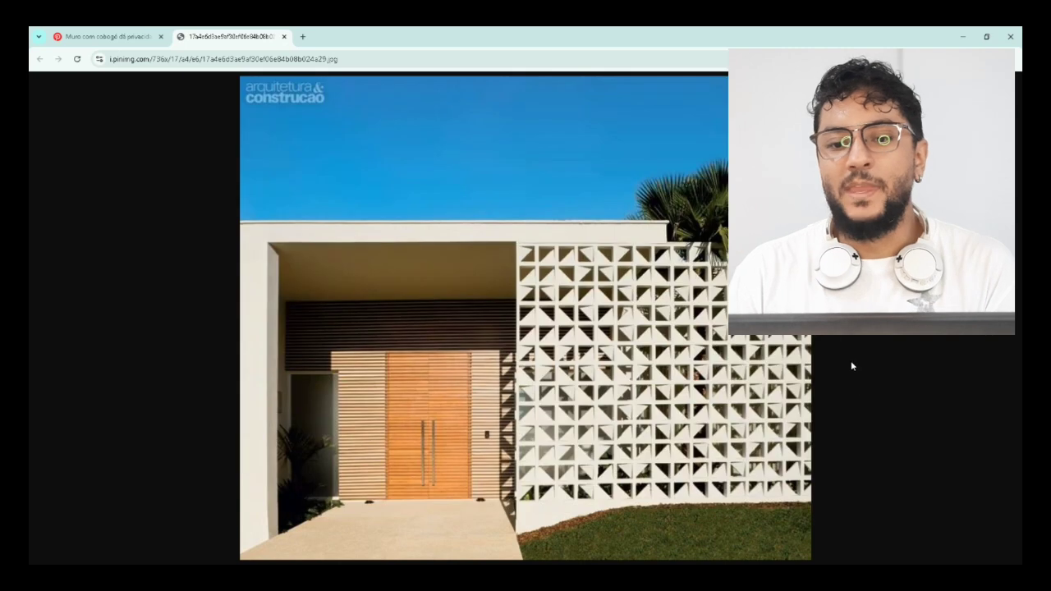
pyautogui.keyDown('ctrl'); pyautogui.scroll(2, 850, 360); pyautogui.keyUp('ctrl')
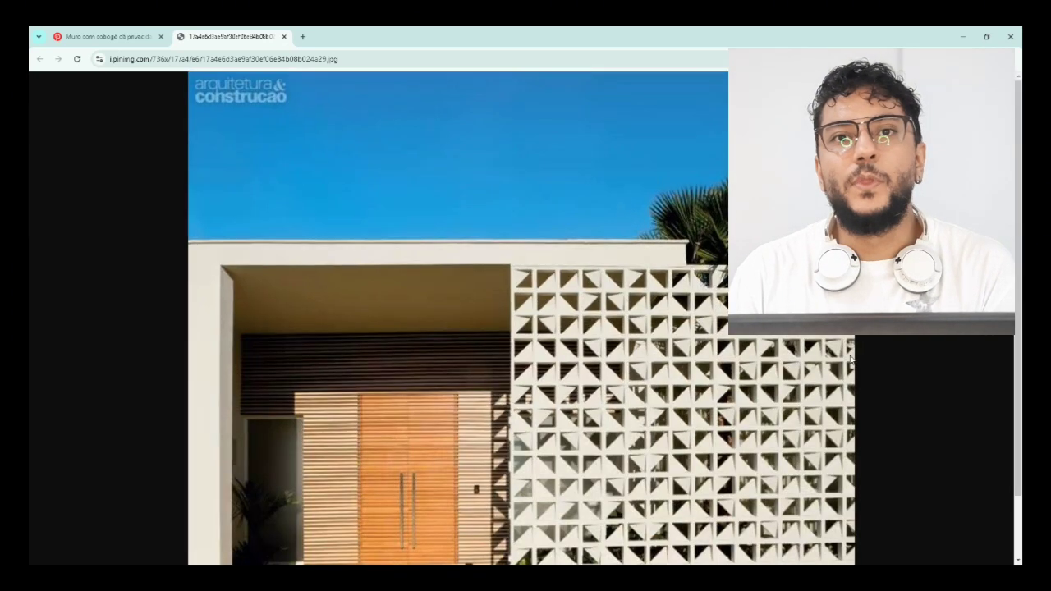
pyautogui.scroll(-2, 851, 361)
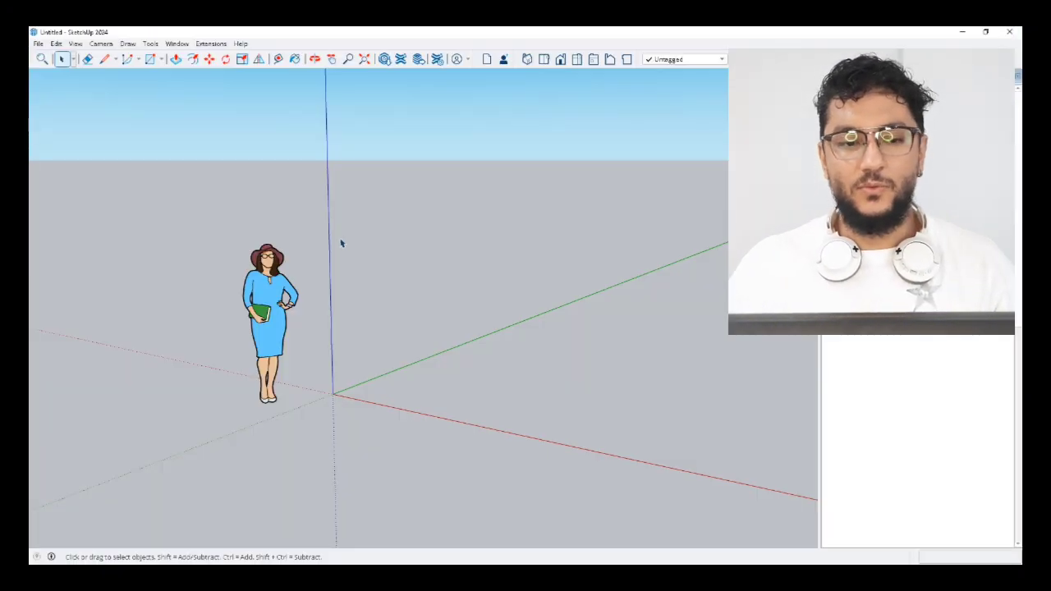
# In SketchUp, delete the default human figure beside the origin
pyautogui.click(282, 303)
pyautogui.press('Delete')
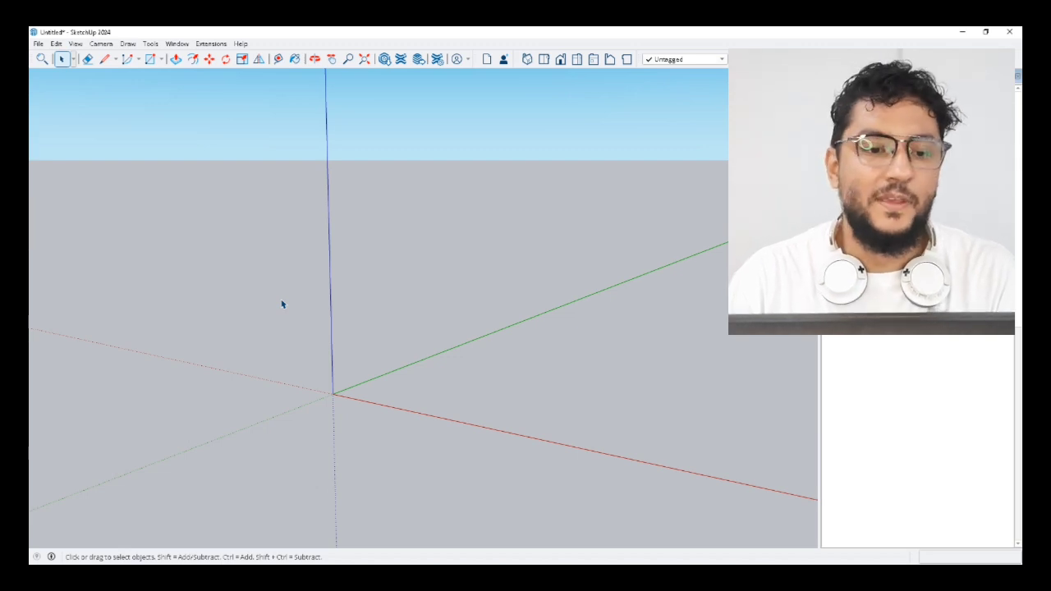
# Draw a 0.4 m by 0.12 m rectangle on the ground starting at the origin
pyautogui.scroll(2, 349, 385)
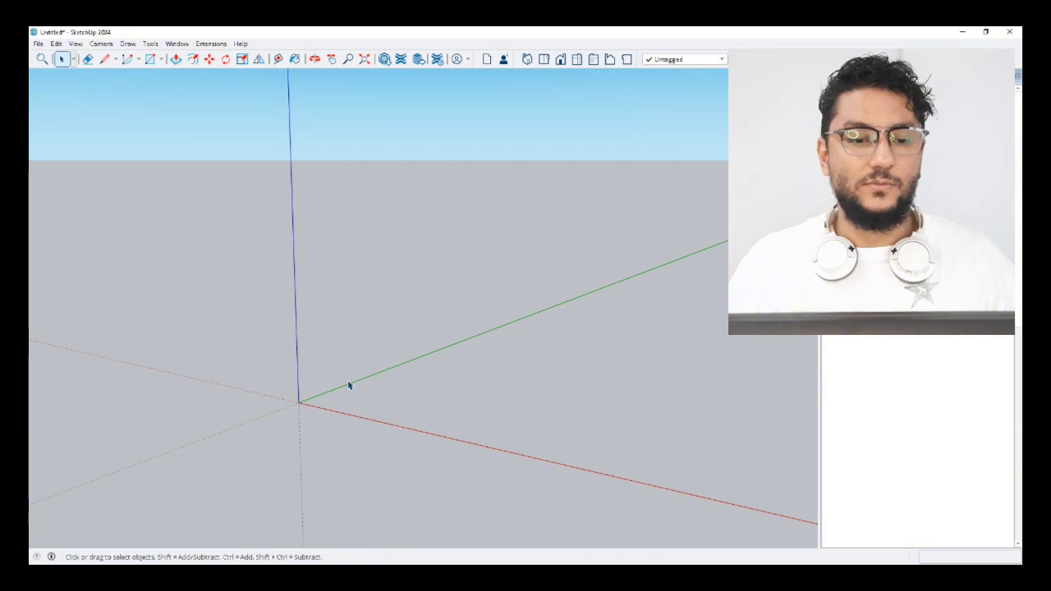
pyautogui.press('r')
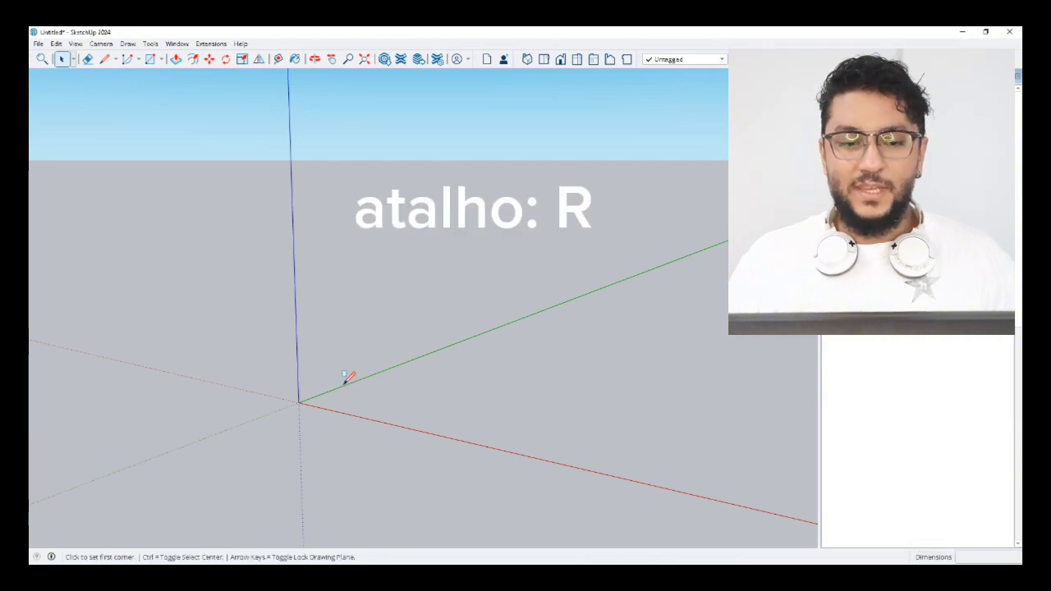
pyautogui.click(298, 402)
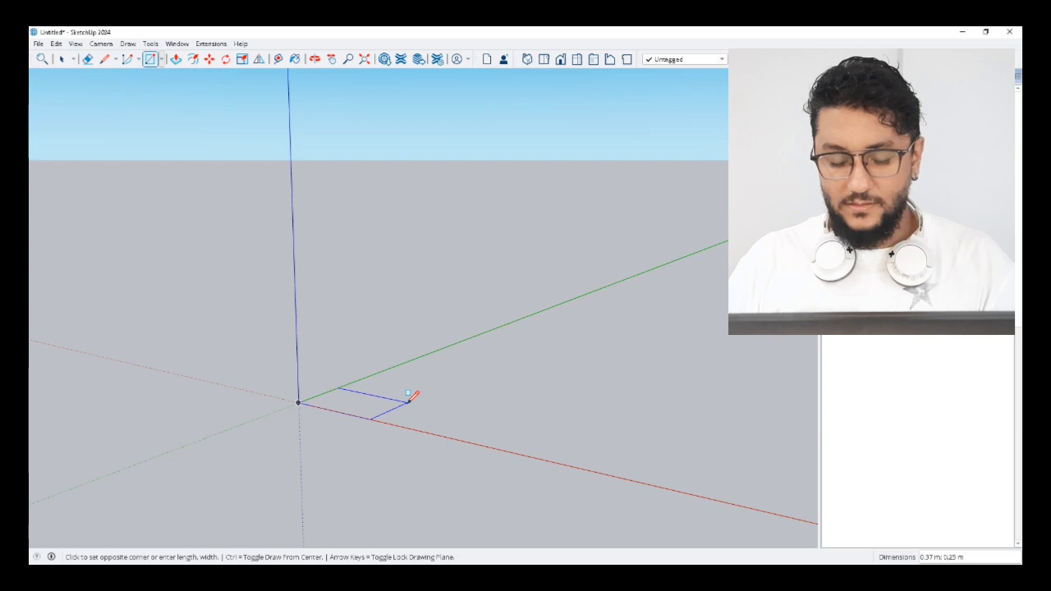
pyautogui.write('4;12')
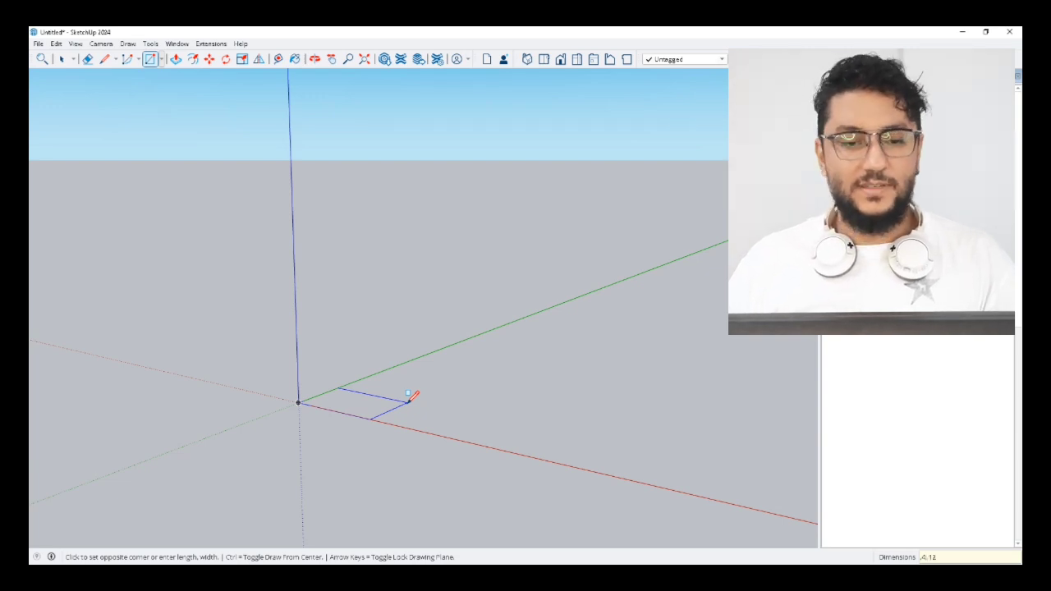
pyautogui.press('Return')
# Extrude the ground rectangle upward with Push/Pull into an upright block with a square front face
pyautogui.moveTo(375, 408); pyautogui.dragTo(356, 415, button='middle')
pyautogui.press('p')
pyautogui.click(359, 404)
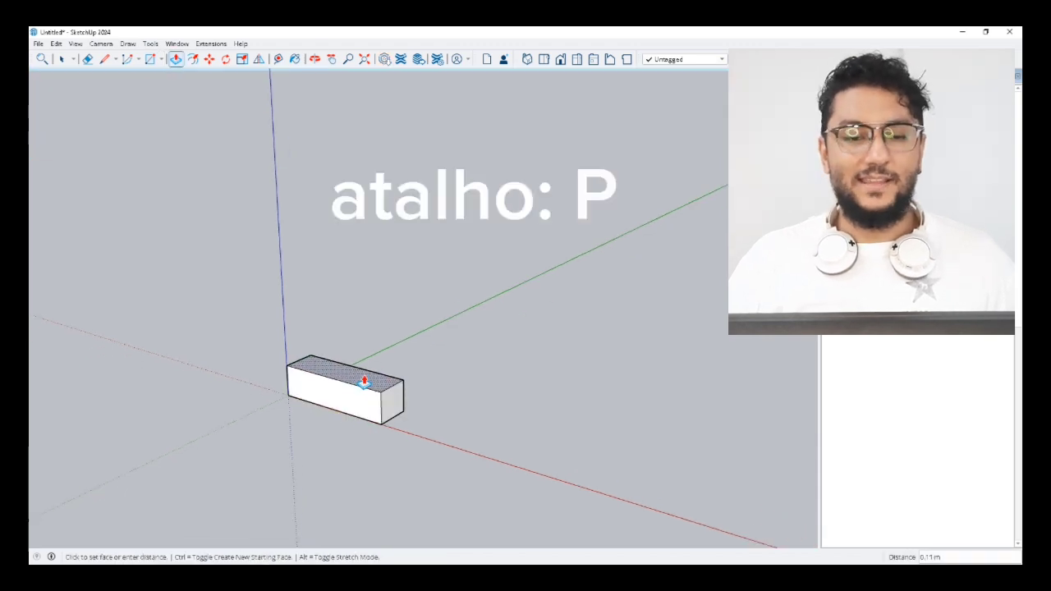
pyautogui.press('Return')
pyautogui.scroll(-1, 368, 383)
pyautogui.moveTo(369, 383); pyautogui.dragTo(446, 317, button='middle')
# Try selecting only parts of the block: the front face with its edges, and the side face alone
pyautogui.press('space')
pyautogui.doubleClick(364, 354)
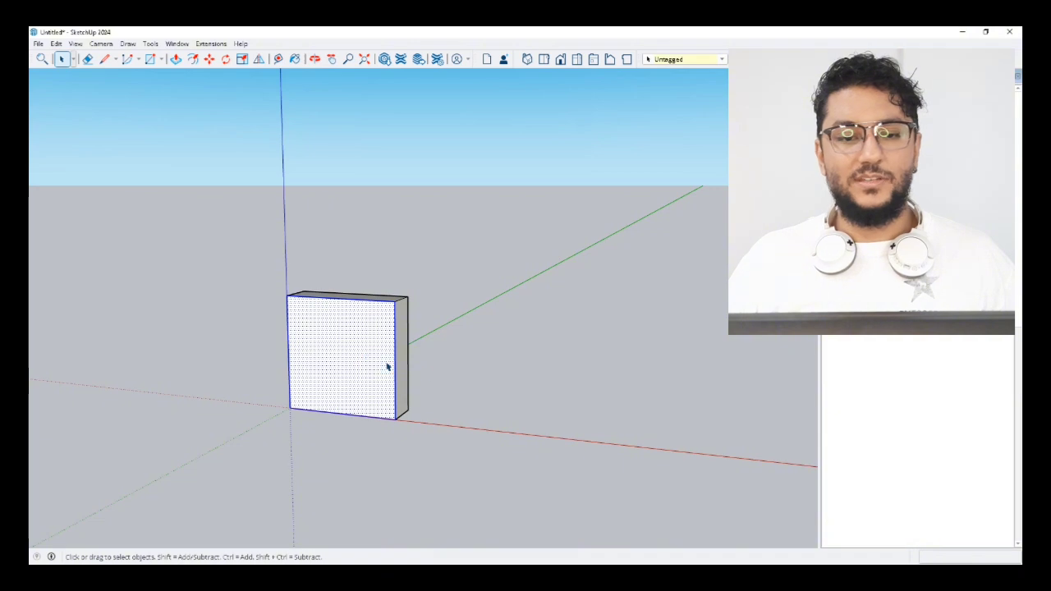
pyautogui.click(444, 364)
pyautogui.moveTo(444, 363); pyautogui.dragTo(344, 388, button='middle')
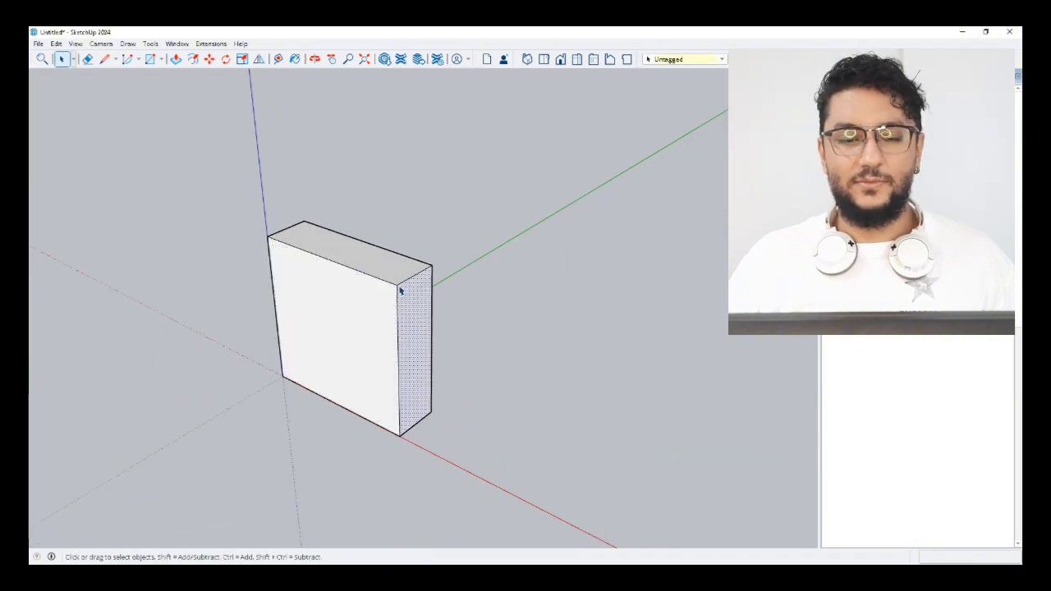
pyautogui.moveTo(381, 296); pyautogui.dragTo(557, 365, button='middle')
# Select the whole ungrouped block and place copies of it along the green axis and overlapping above one another
pyautogui.tripleClick(415, 368)
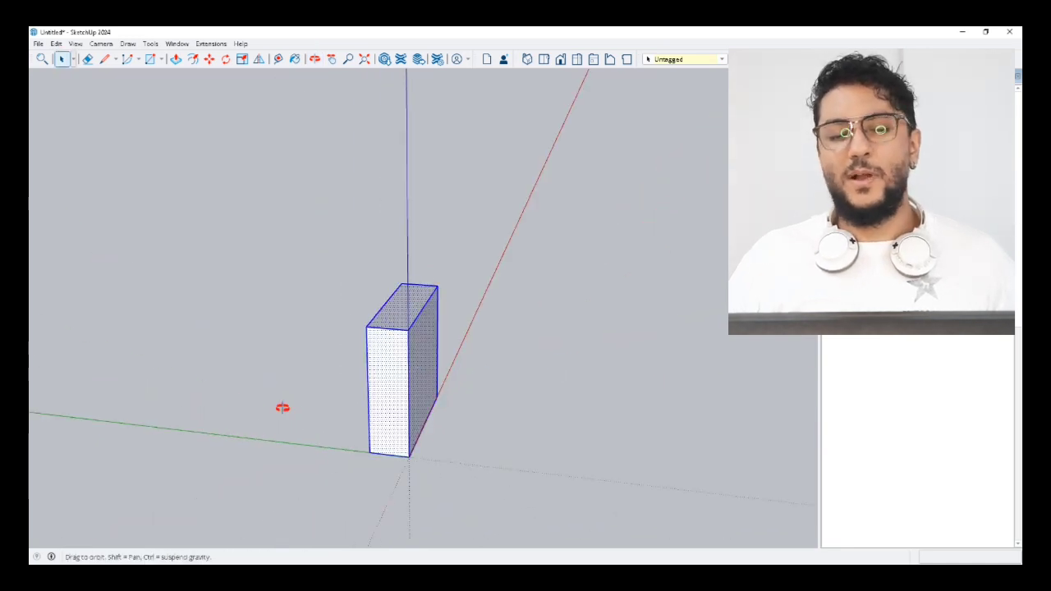
pyautogui.moveTo(281, 405); pyautogui.dragTo(128, 418, button='middle')
pyautogui.press('m')
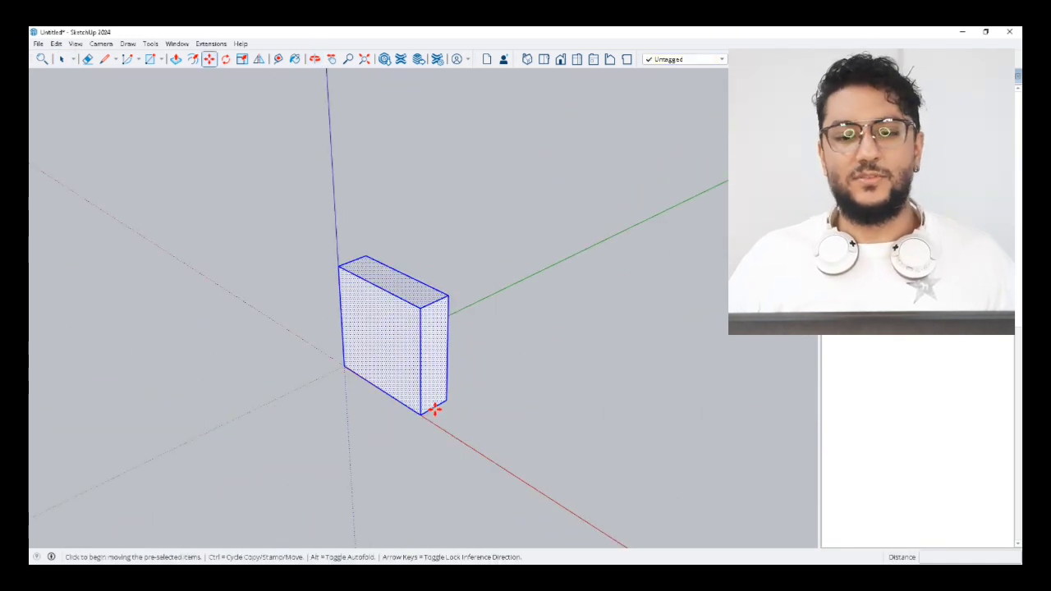
pyautogui.press('ctrl')
pyautogui.click(434, 410)
pyautogui.click(517, 367)
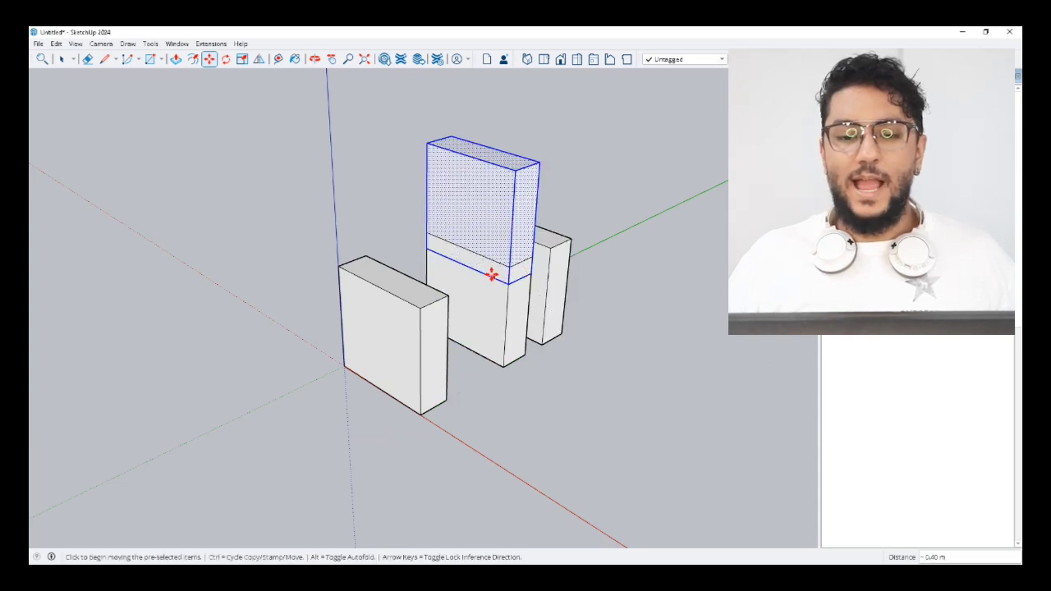
# Draw a rectangle across the side of the overlapping copies and extrude the part beyond their side outward
pyautogui.press('r')
pyautogui.click(512, 238)
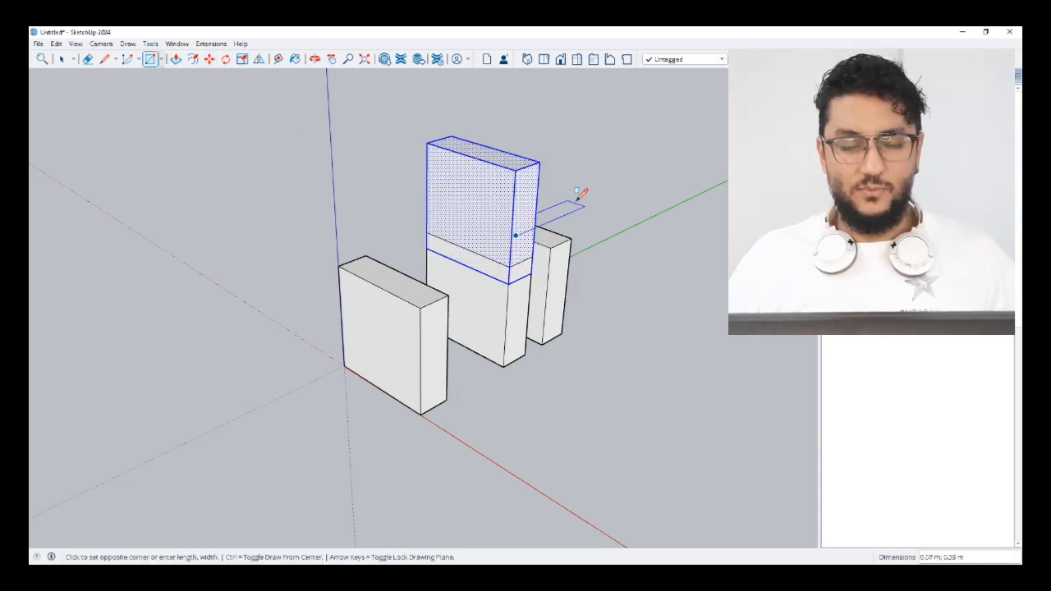
pyautogui.click(560, 265)
pyautogui.press('p')
pyautogui.click(540, 265)
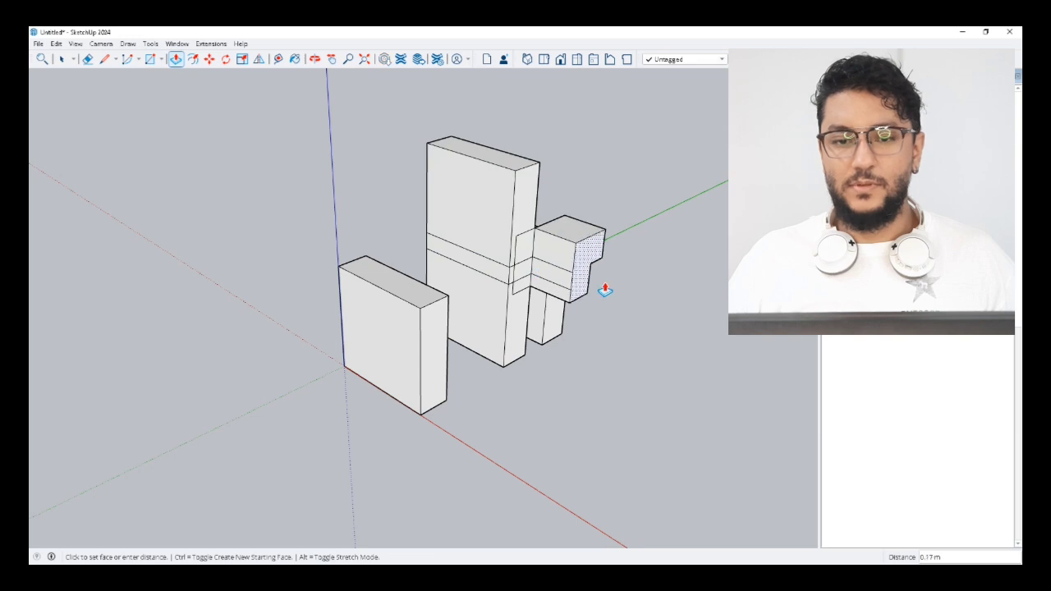
pyautogui.click(620, 289)
# Extrude the remaining pieces of the rectangle on the copies' side face outward, the upper one about 0.27 m
pyautogui.click(520, 263)
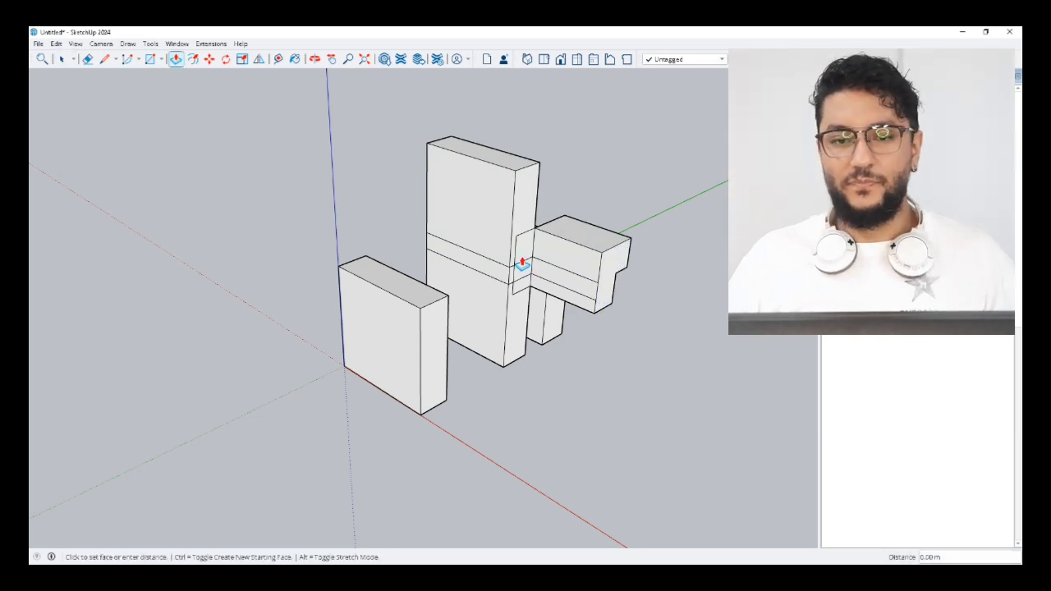
pyautogui.click(596, 260)
pyautogui.click(521, 279)
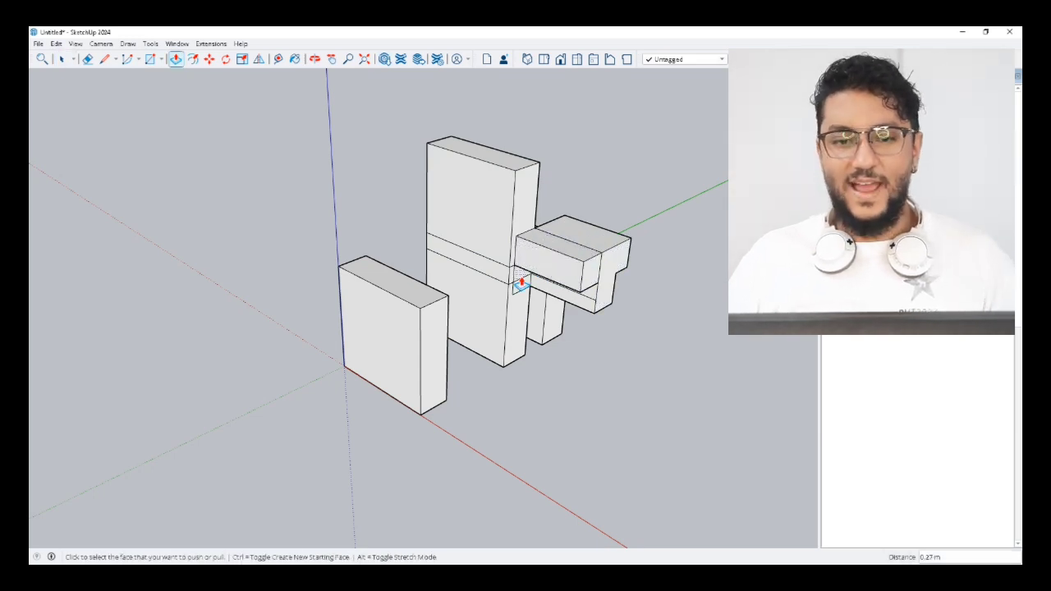
pyautogui.moveTo(518, 293); pyautogui.dragTo(580, 320, button='middle')
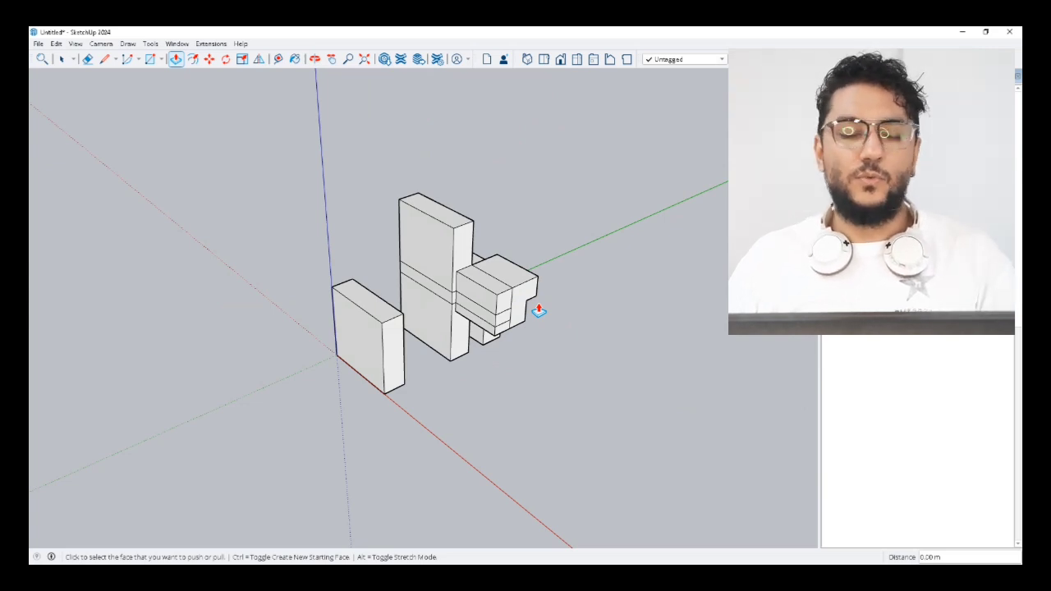
# Delete the merged block copies with their extrusions, keeping only the original block at the origin
pyautogui.press('space')
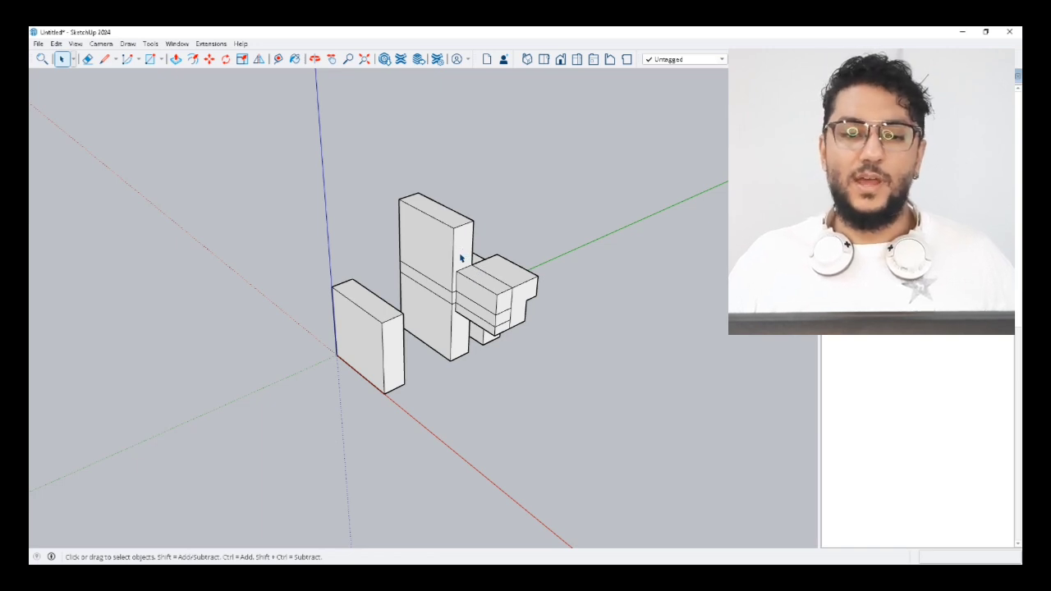
pyautogui.tripleClick(461, 257)
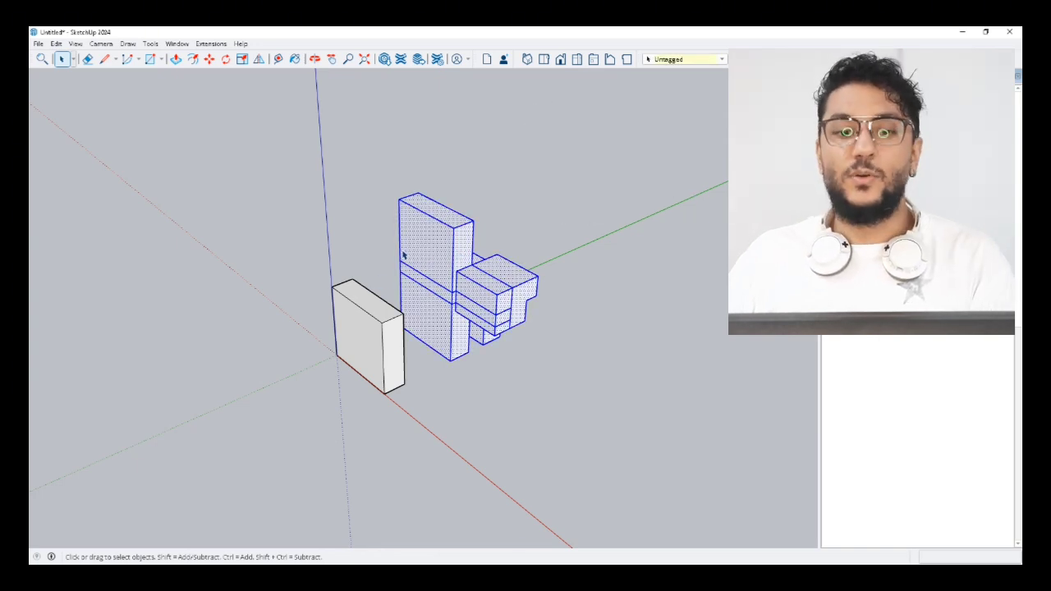
pyautogui.press('Delete')
# Select all faces and edges of the block at the origin and make them a group
pyautogui.moveTo(368, 336); pyautogui.dragTo(372, 348, button='middle')
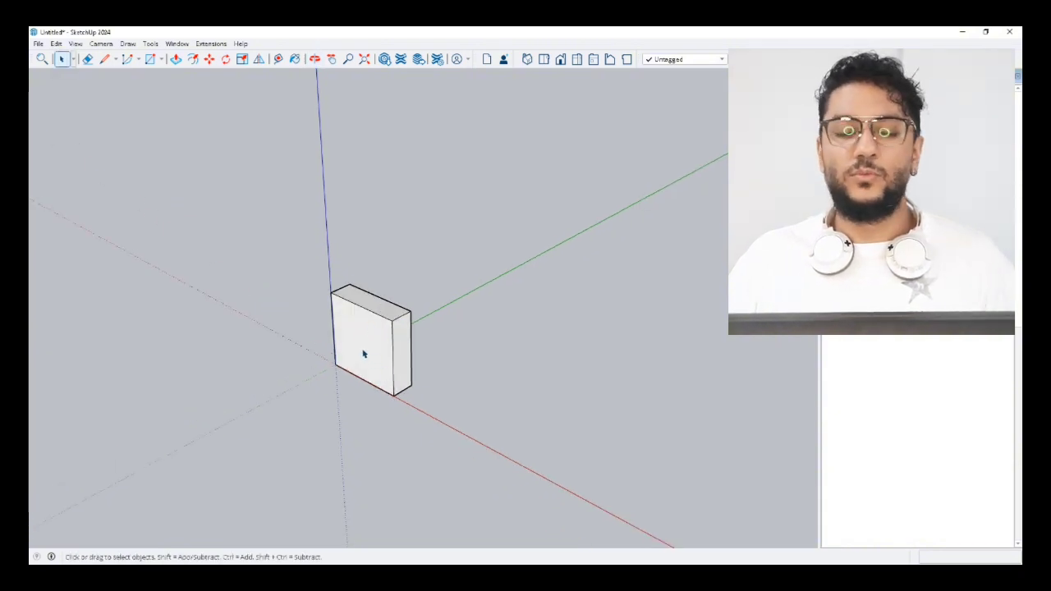
pyautogui.tripleClick(363, 352)
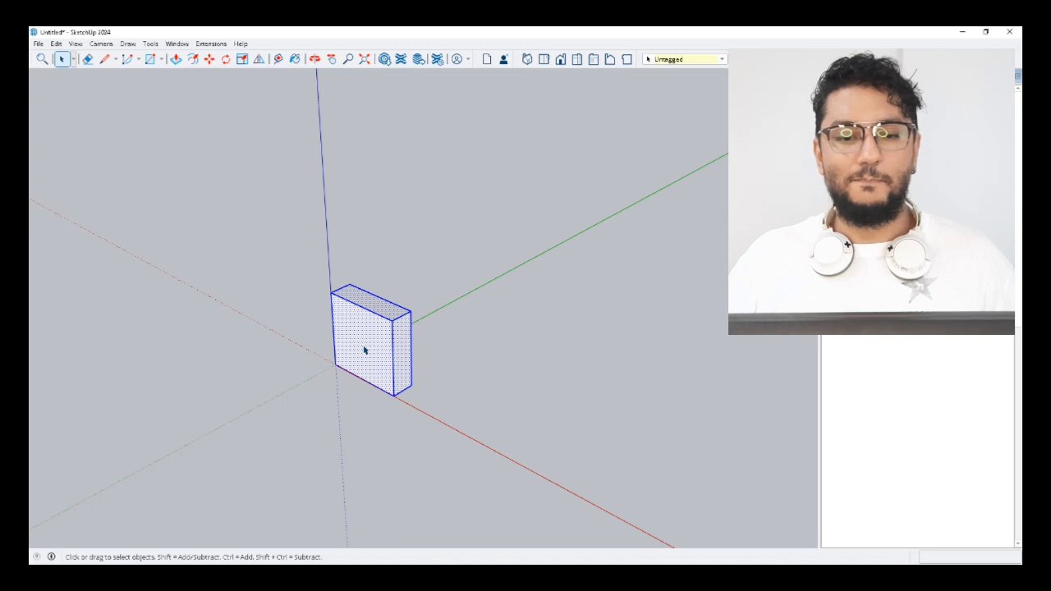
pyautogui.rightClick(365, 350)
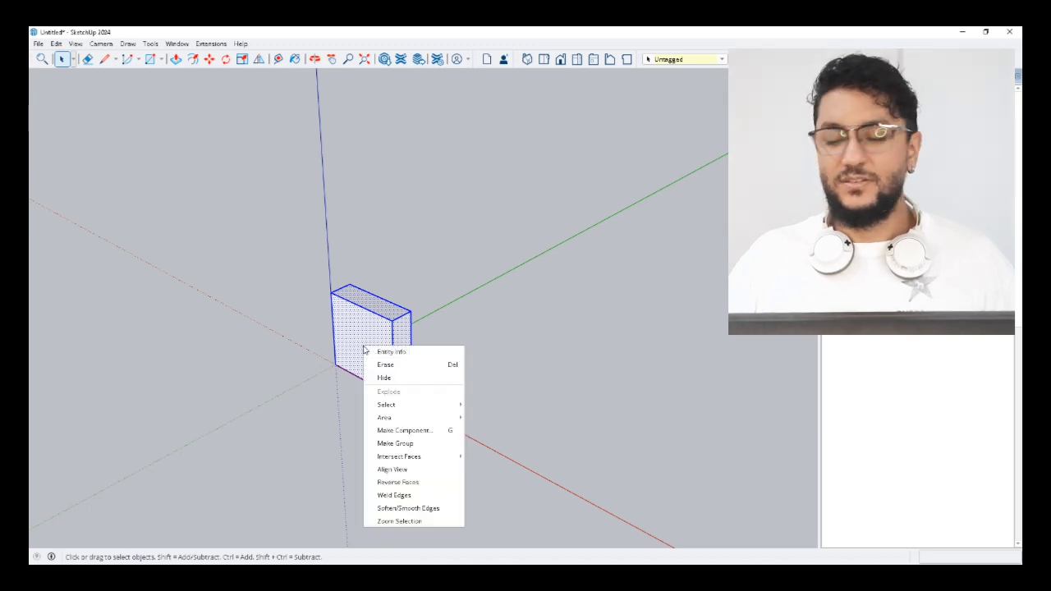
pyautogui.click(403, 444)
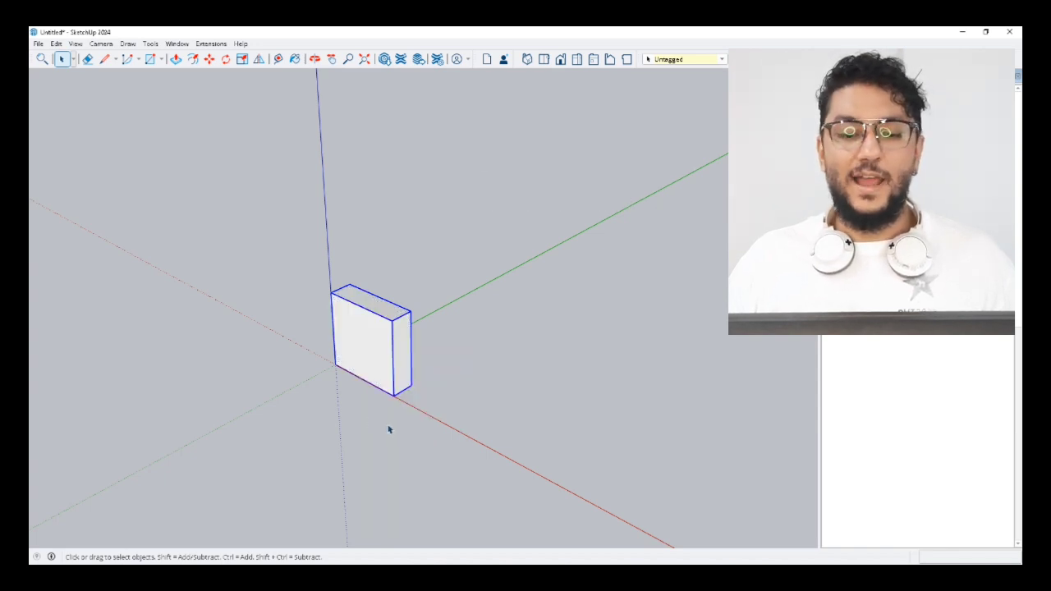
# Copy the grouped block about 0.87 m along the green axis, multiply it to five copies, and undo the array
pyautogui.press('m')
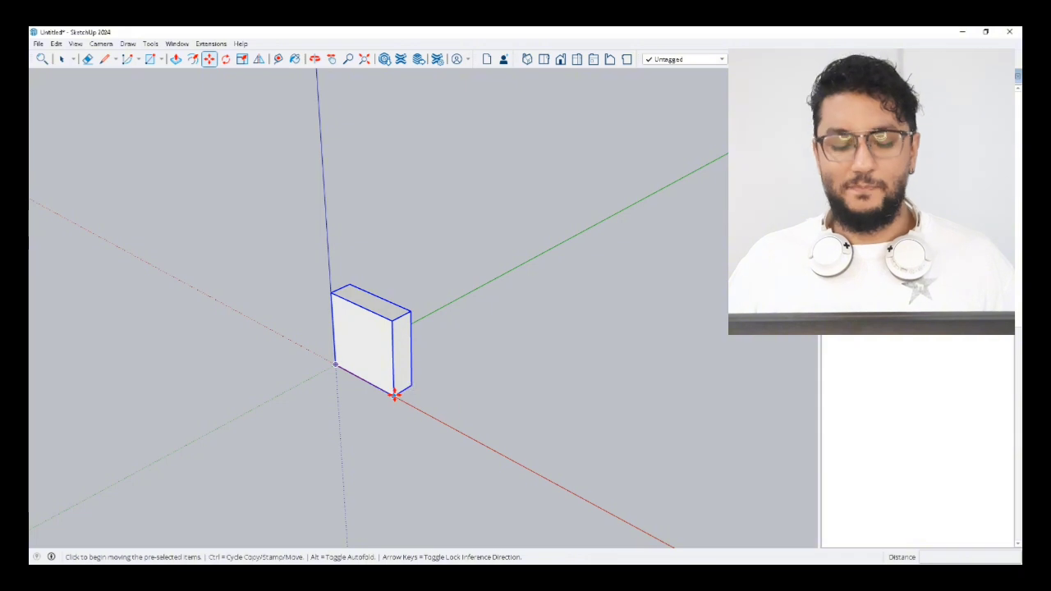
pyautogui.press('ctrl')
pyautogui.click(394, 394)
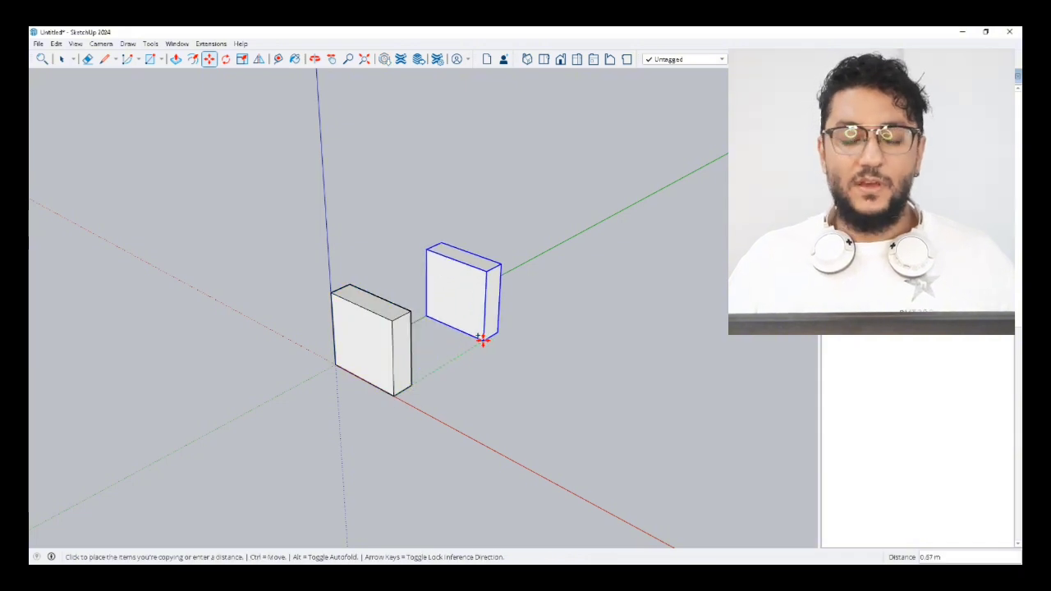
pyautogui.click(482, 340)
pyautogui.write('x')
pyautogui.press('Return')
pyautogui.press('space')
pyautogui.scroll(-3, 483, 340)
pyautogui.keyDown('shift'); pyautogui.moveTo(483, 337); pyautogui.dragTo(383, 359, button='middle'); pyautogui.keyUp('shift')
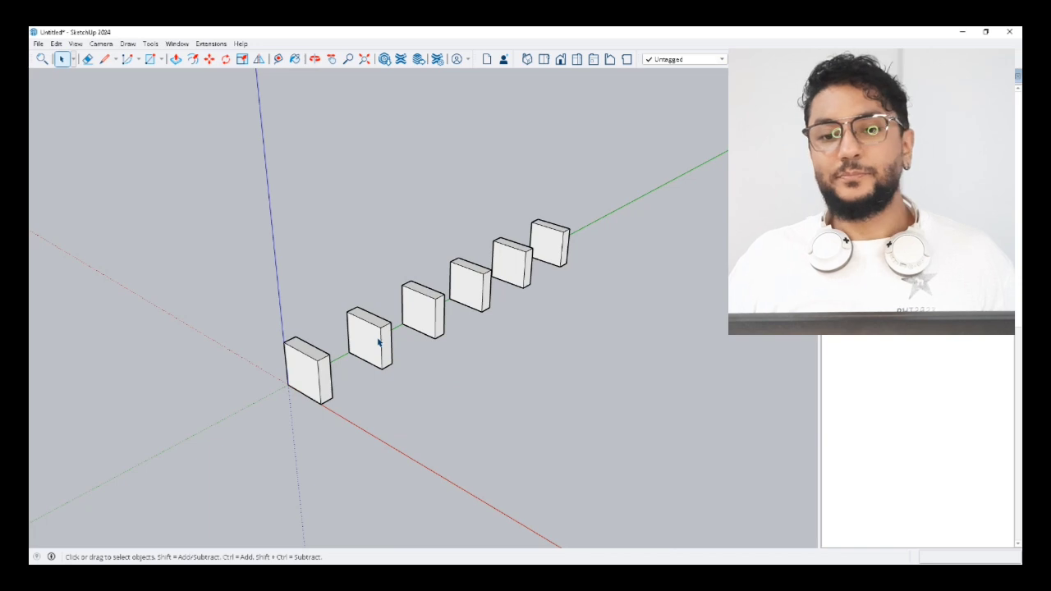
pyautogui.hotkey('ctrl', 'z')
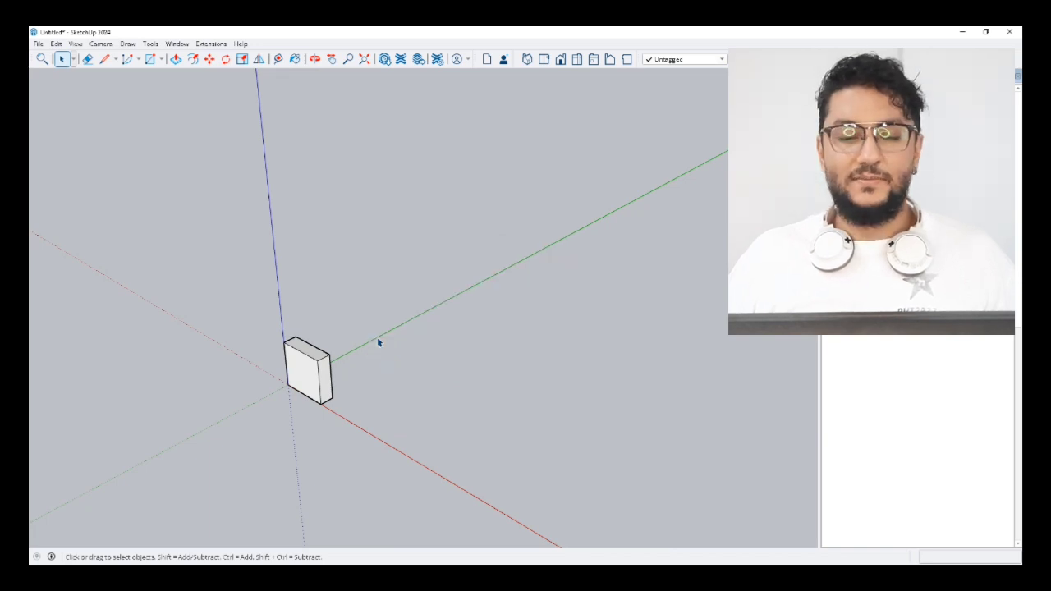
# Copy the grouped block at the origin 0.5 m along the green axis and multiply it to four copies
pyautogui.click(315, 386)
pyautogui.press('m')
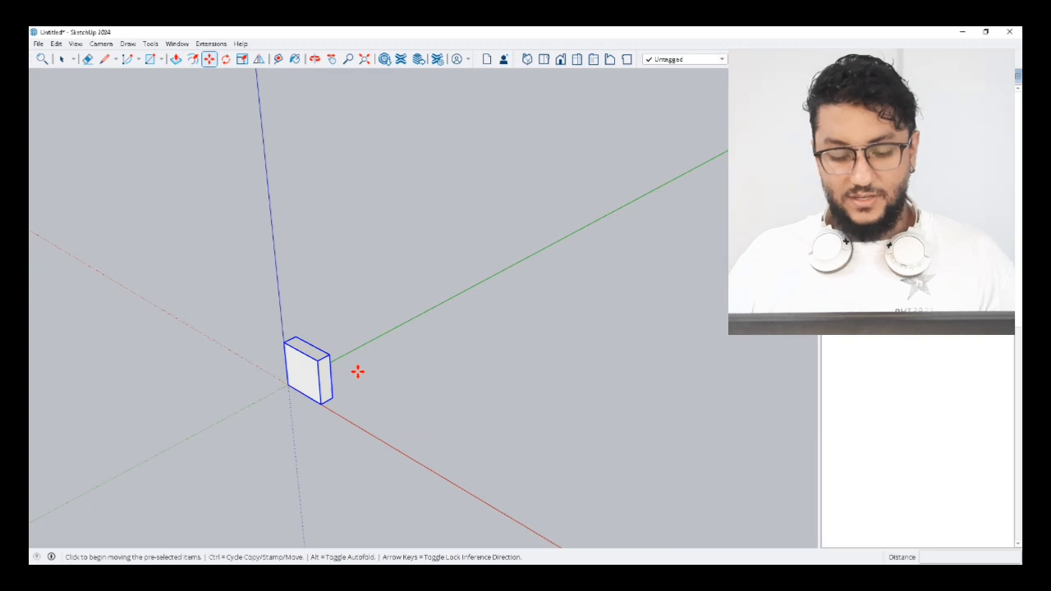
pyautogui.click(328, 365)
pyautogui.press('ctrl')
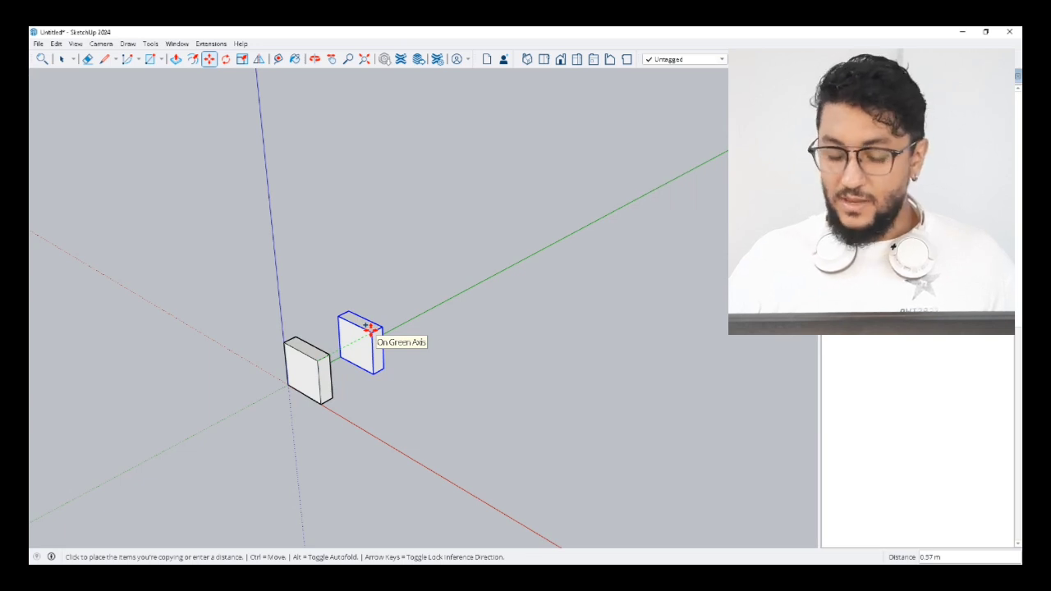
pyautogui.write('.5')
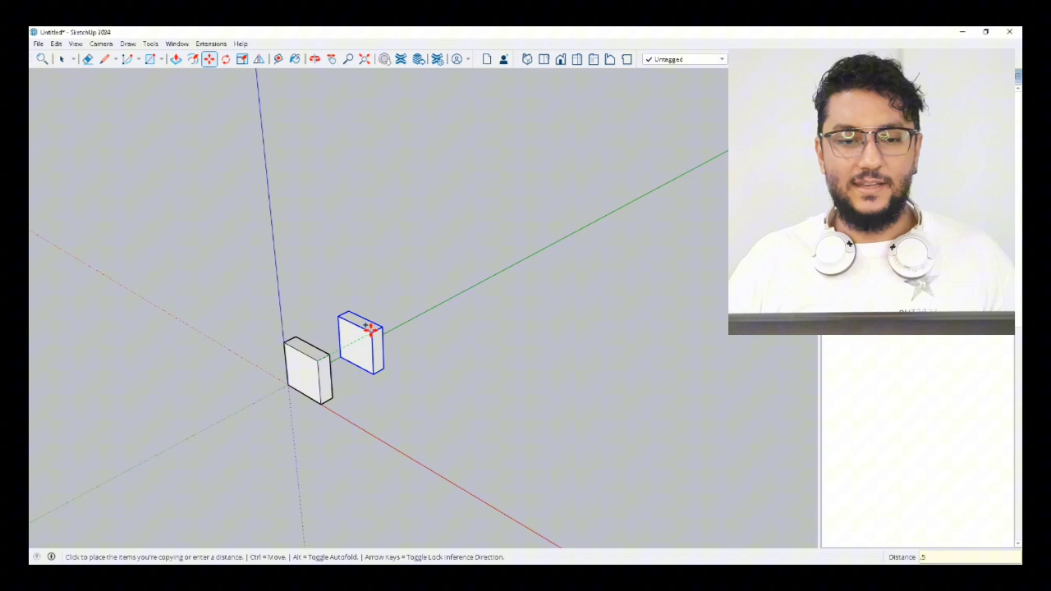
pyautogui.press('Return')
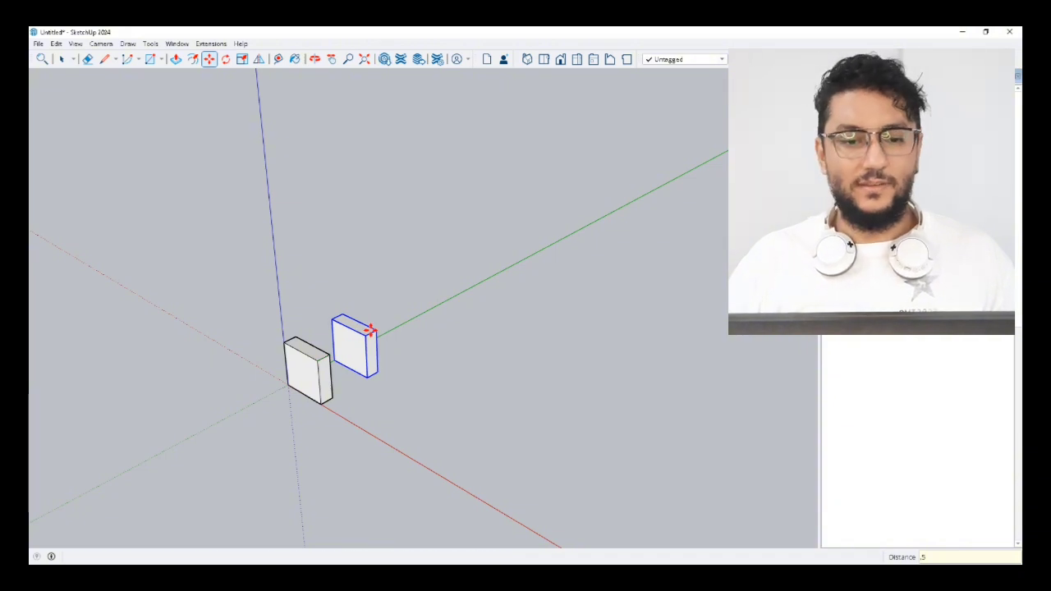
pyautogui.write('x')
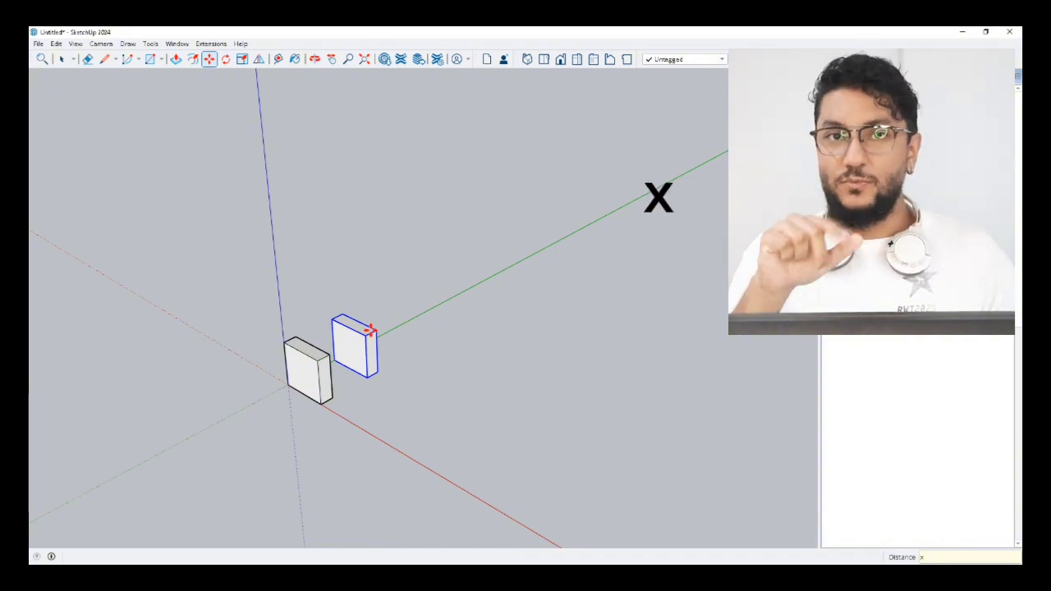
pyautogui.write('4')
pyautogui.press('Return')
pyautogui.press('space')
# Copy the block at the origin along the red axis, leaving a gap beside the first row
pyautogui.moveTo(370, 330); pyautogui.dragTo(380, 412, button='middle')
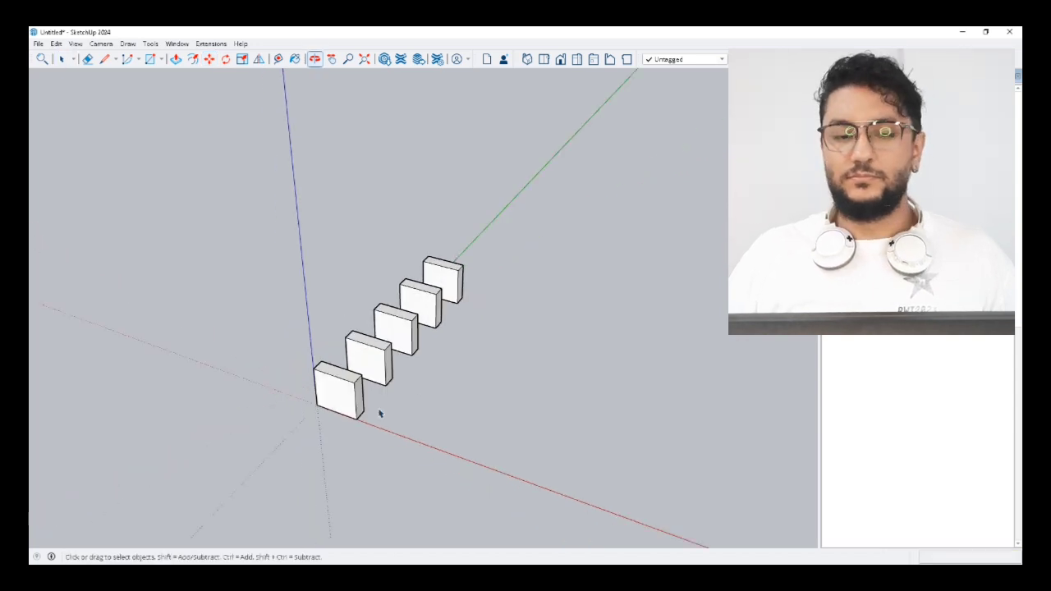
pyautogui.click(354, 413)
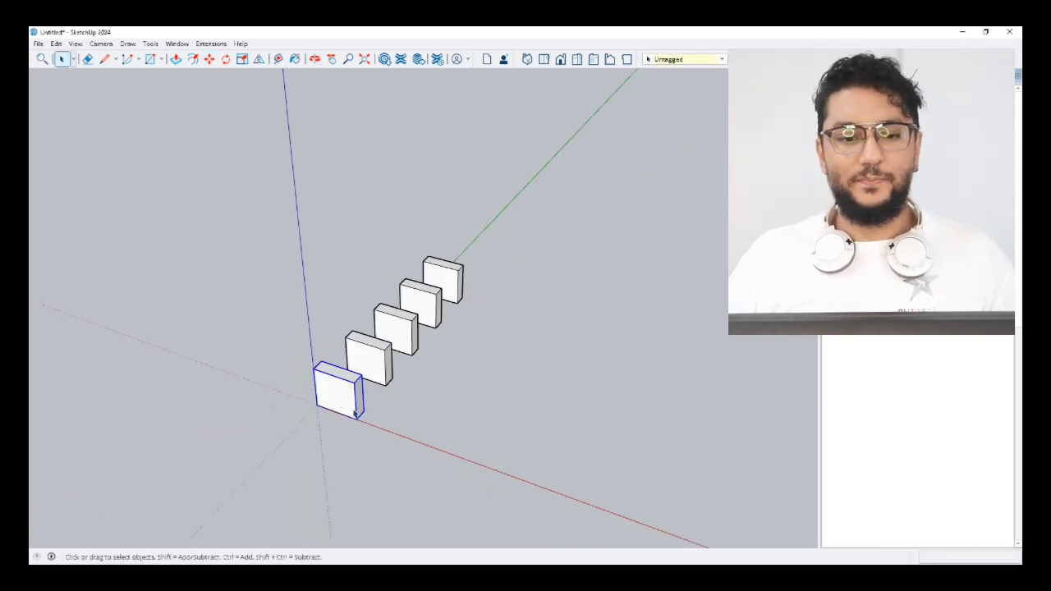
pyautogui.press('m')
pyautogui.click(319, 402)
pyautogui.press('ctrl')
pyautogui.click(397, 435)
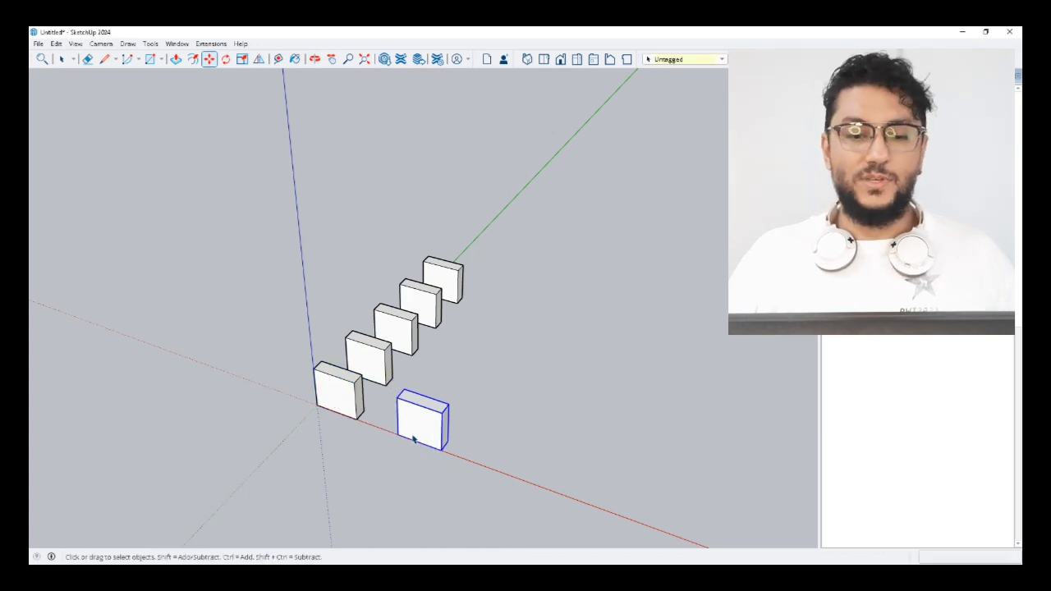
pyautogui.press('space')
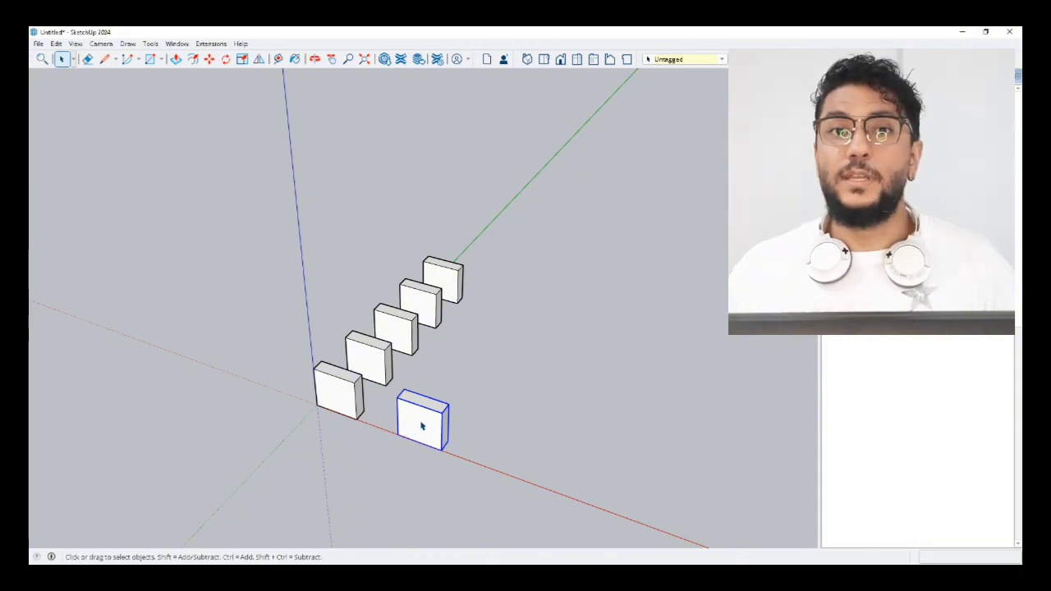
# Explode the group copied along the red axis and turn its geometry into a component named teste
pyautogui.rightClick(421, 425)
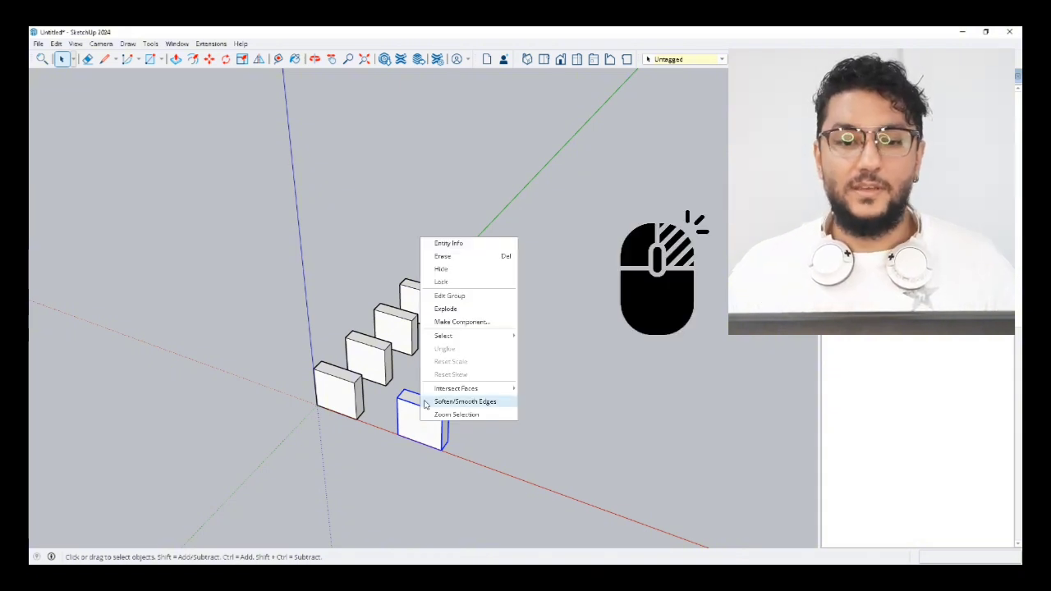
pyautogui.click(449, 309)
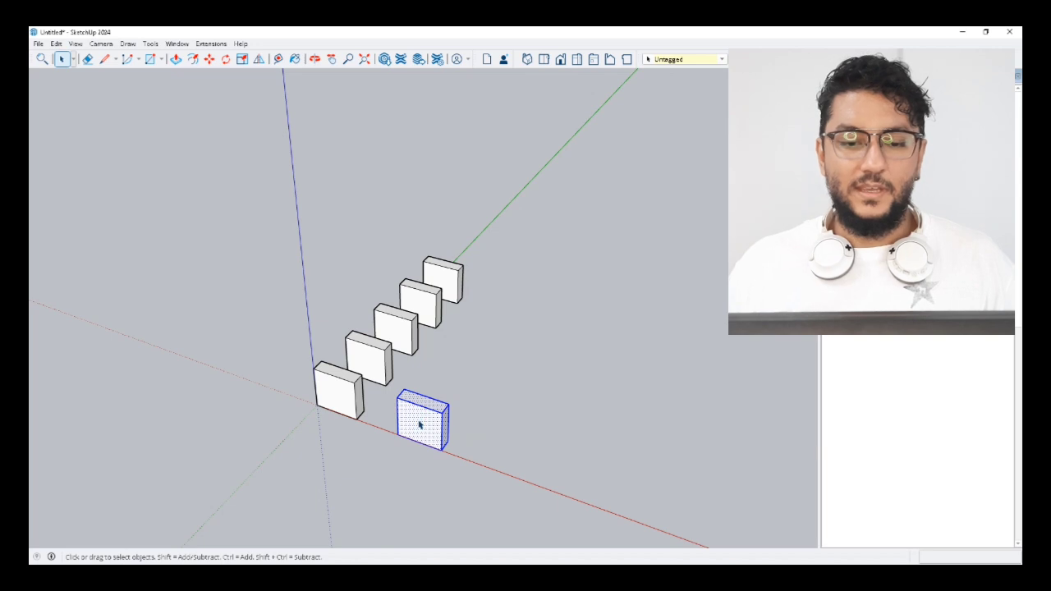
pyautogui.rightClick(418, 423)
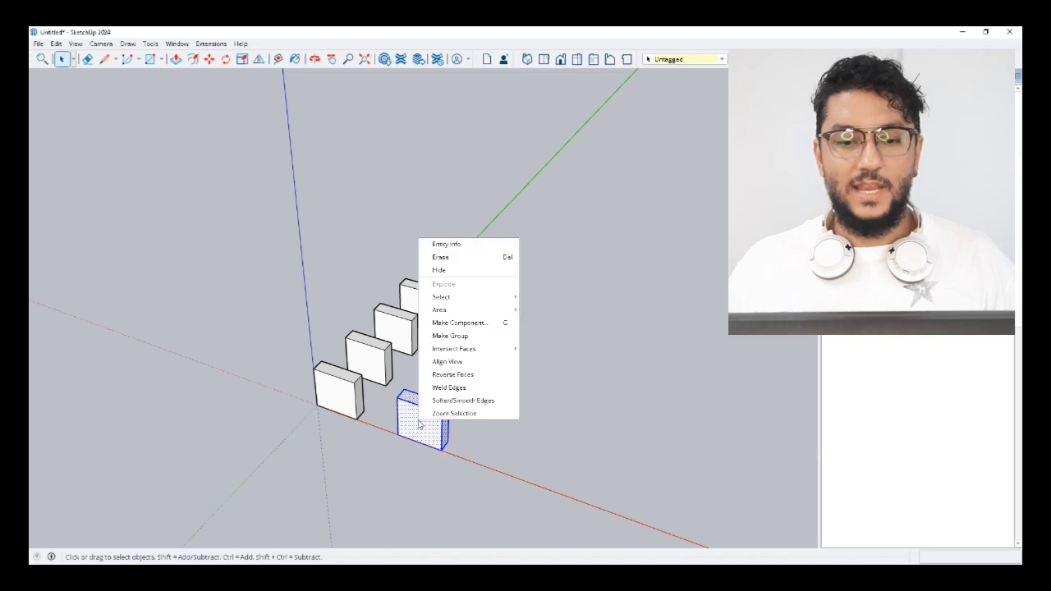
pyautogui.click(445, 322)
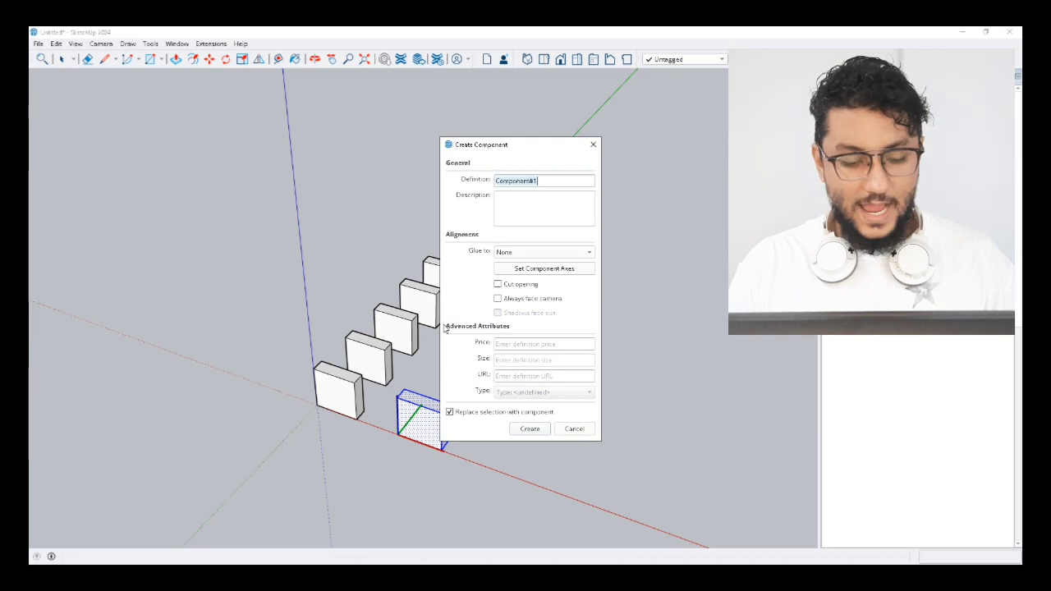
pyautogui.write('teste')
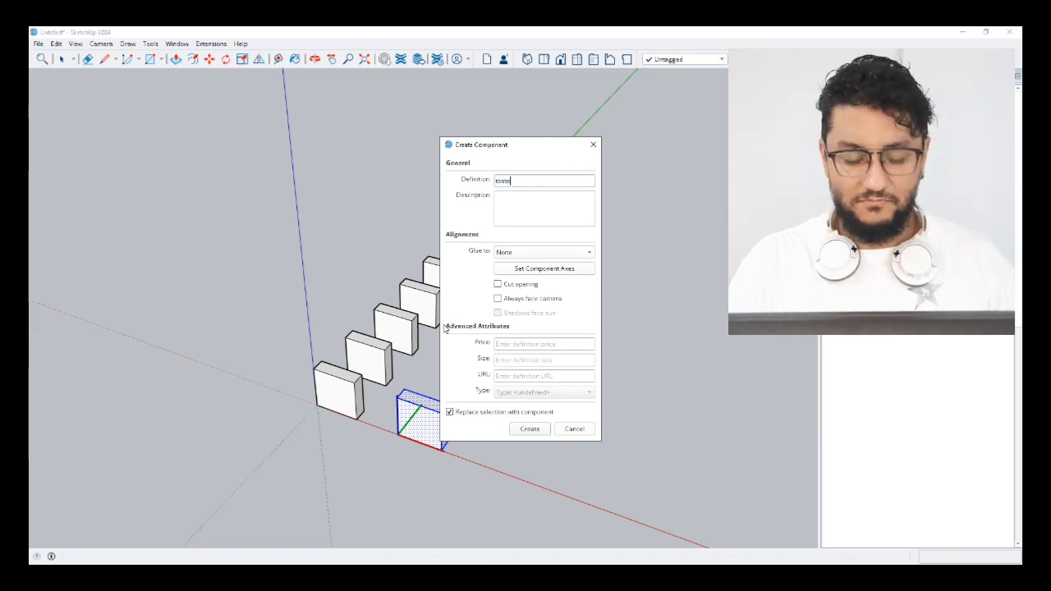
pyautogui.press('Return')
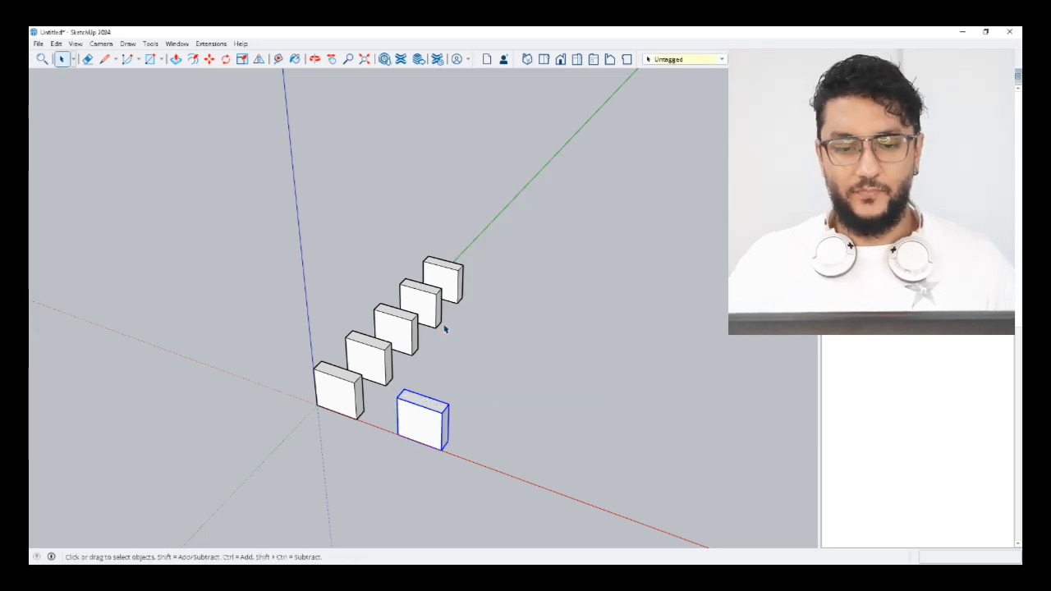
# Copy the teste component 0.50 m along the green axis, aligned with the second group, and multiply it to four copies
pyautogui.press('m')
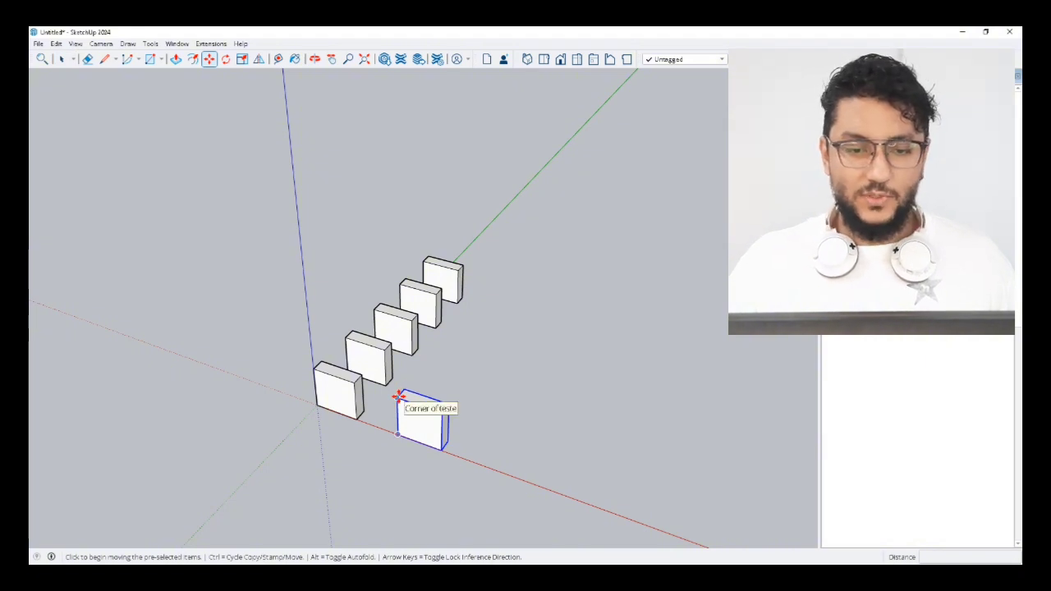
pyautogui.press('ctrl')
pyautogui.click(398, 398)
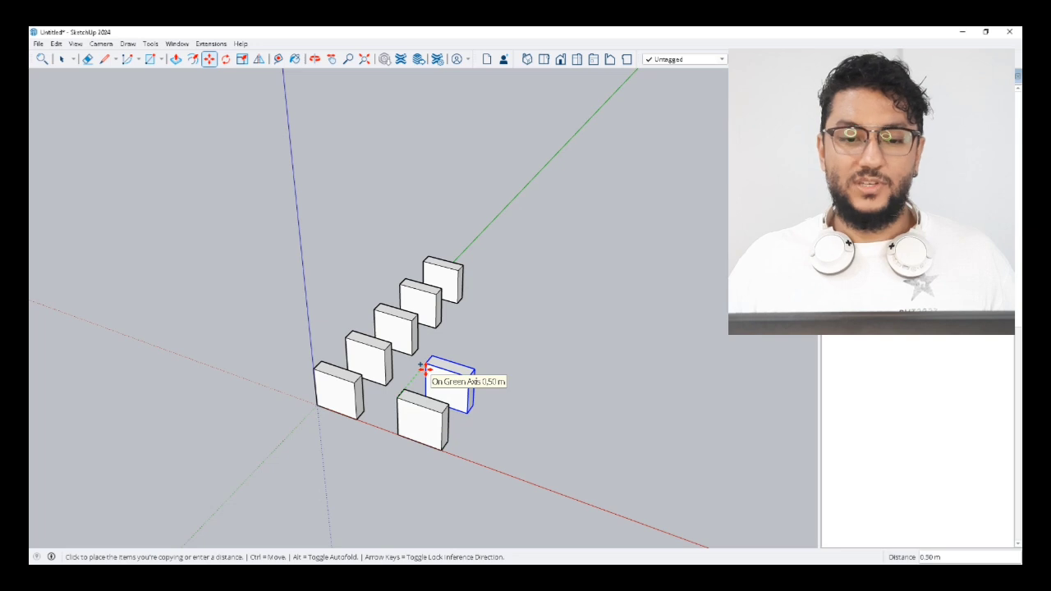
pyautogui.press('shift')
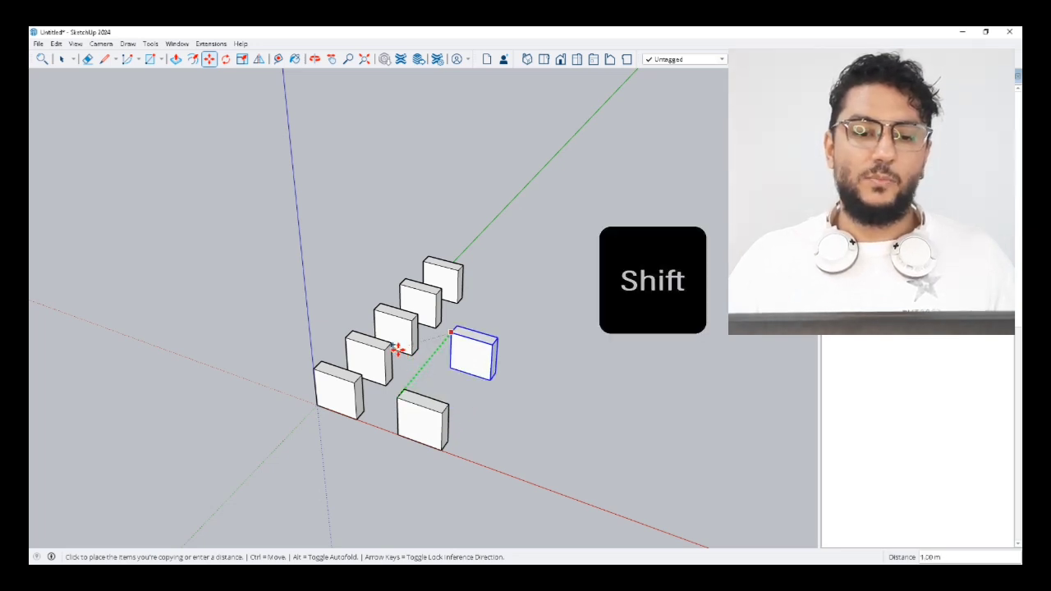
pyautogui.click(385, 352)
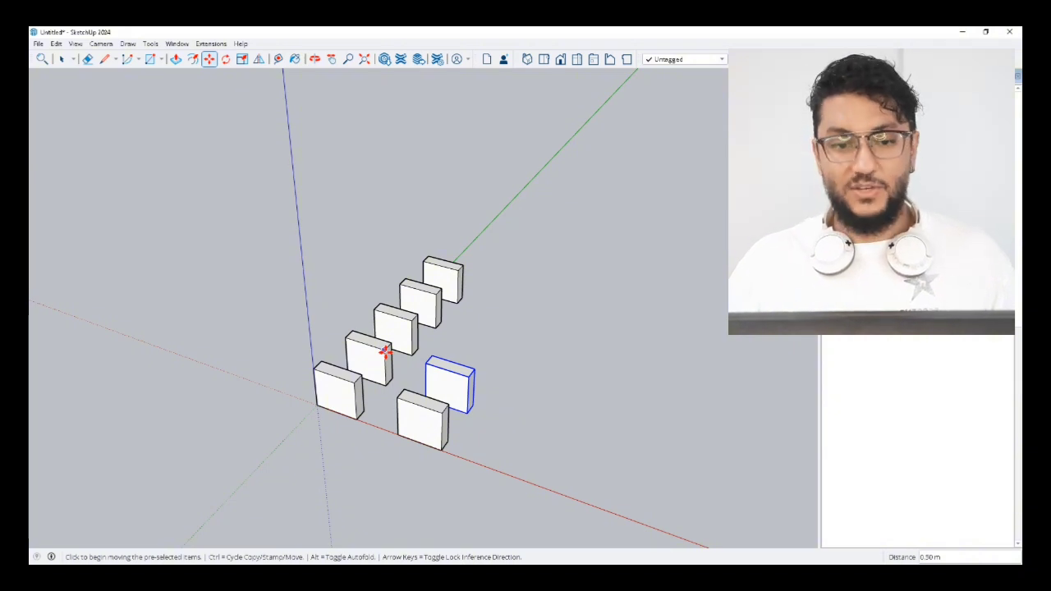
pyautogui.write('x4')
pyautogui.press('Return')
pyautogui.press('space')
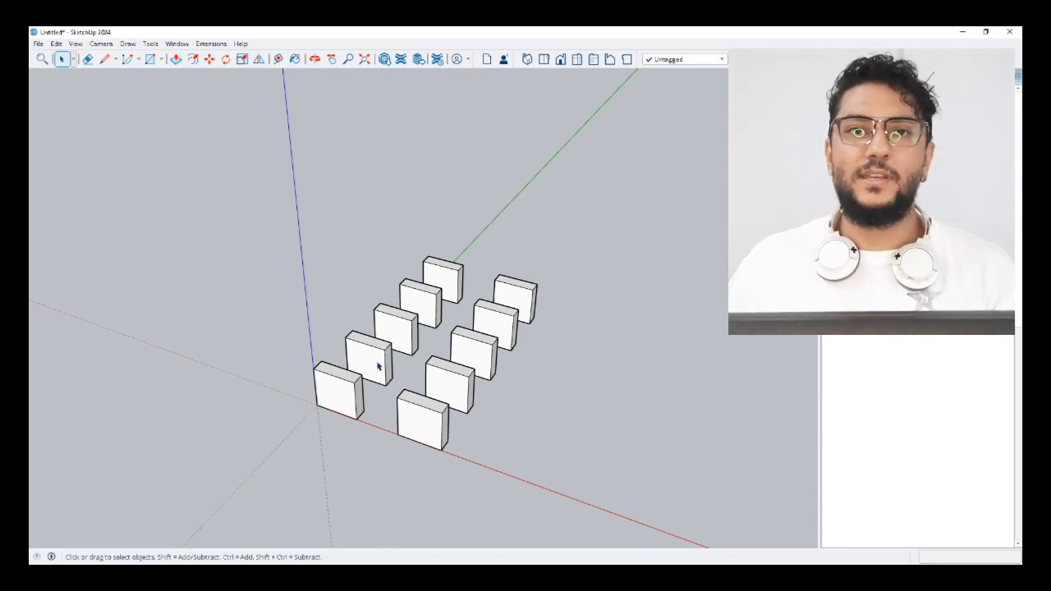
# Edit the second group in the first row and extrude its faces into a tall, deeper block
pyautogui.moveTo(377, 368); pyautogui.dragTo(361, 366, button='middle')
pyautogui.doubleClick(363, 365)
pyautogui.press('p')
pyautogui.click(367, 345)
pyautogui.click(352, 287)
pyautogui.click(350, 302)
pyautogui.click(350, 313)
pyautogui.press('space')
# Edit the fourth group in the first row and extrude its front face forward
pyautogui.click(412, 308)
pyautogui.doubleClick(412, 308)
pyautogui.press('p')
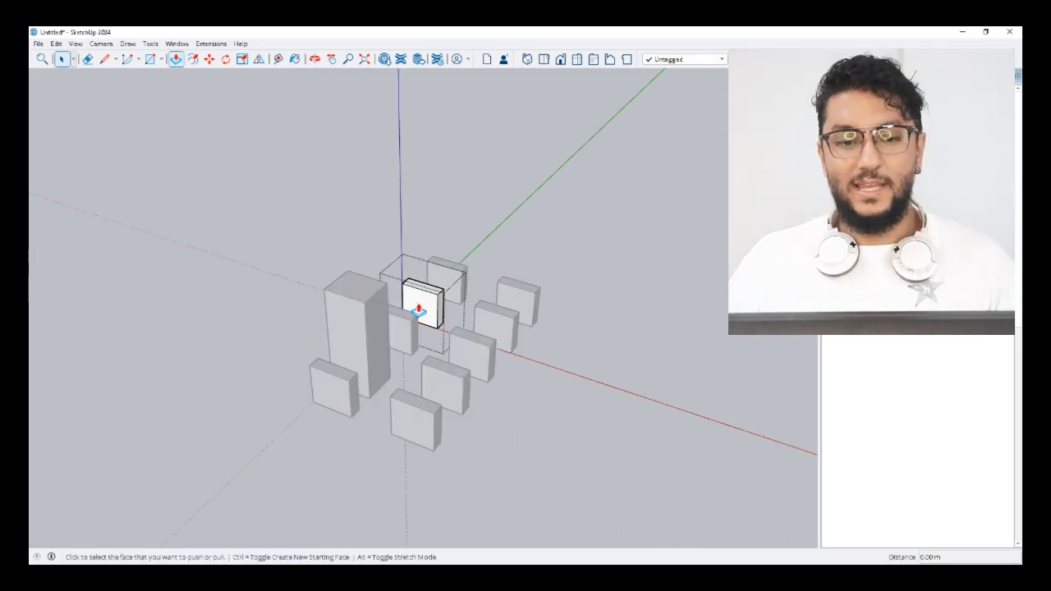
pyautogui.click(413, 308)
pyautogui.click(394, 328)
pyautogui.press('space')
pyautogui.click(402, 325)
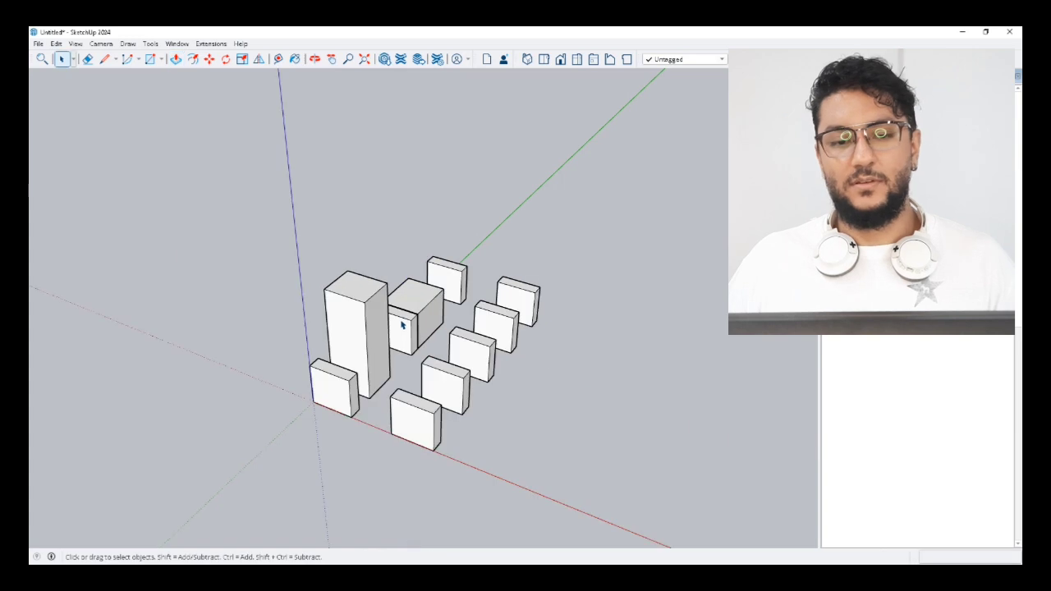
# Edit the middle group in the first row, pushing its side face in about 0.10 m and extending its front face
pyautogui.doubleClick(398, 336)
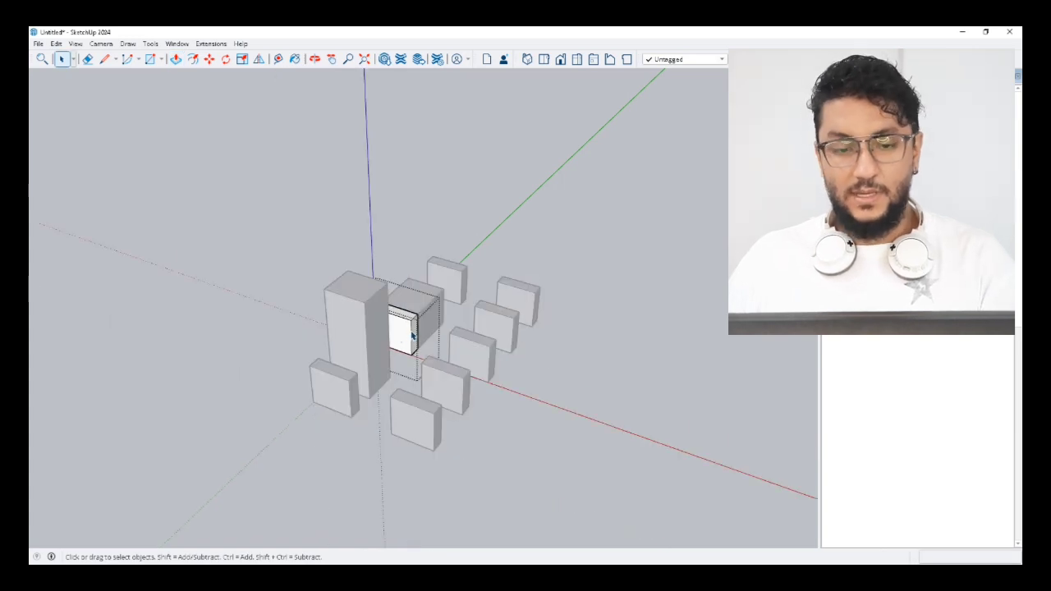
pyautogui.press('p')
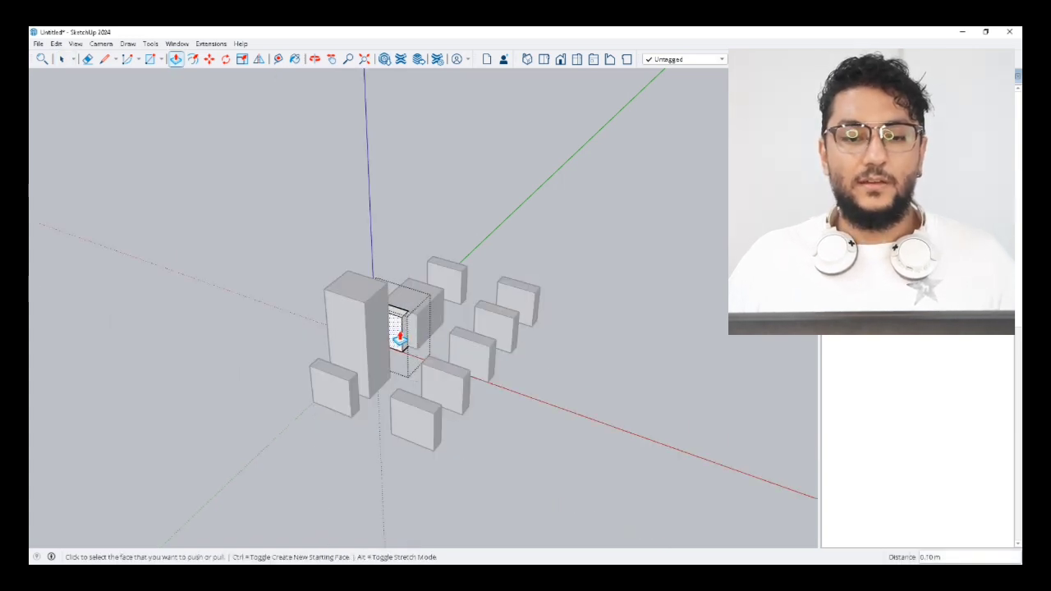
pyautogui.press('space')
pyautogui.click(408, 320)
# Edit the farthest group in the first row and extrude its top face upward to about double the block height
pyautogui.doubleClick(448, 278)
pyautogui.press('p')
pyautogui.moveTo(456, 275); pyautogui.dragTo(454, 234)
pyautogui.press('space')
pyautogui.click(529, 348)
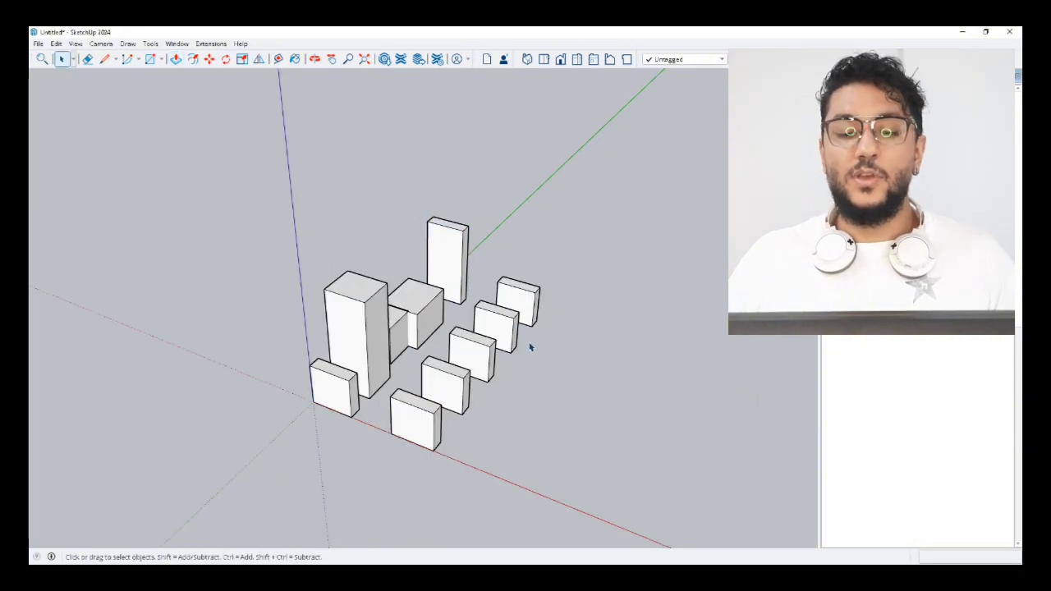
# Extrude the top face of the nearest teste component up about 1.31 m, then undo the extrusion
pyautogui.doubleClick(403, 430)
pyautogui.press('p')
pyautogui.moveTo(411, 411); pyautogui.dragTo(410, 259)
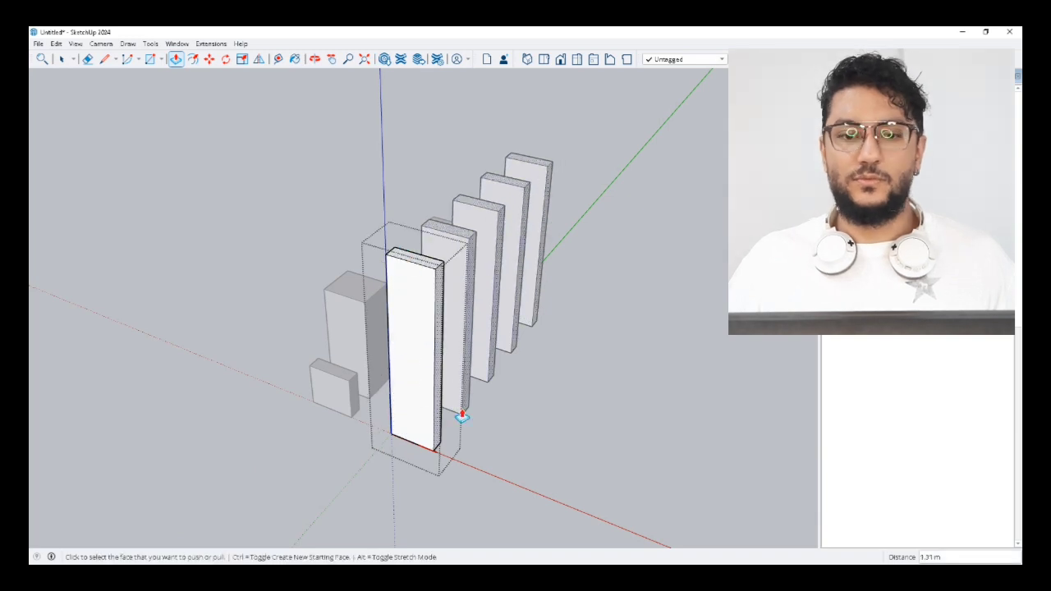
pyautogui.hotkey('ctrl', 'z')
pyautogui.press('space')
pyautogui.click(482, 468)
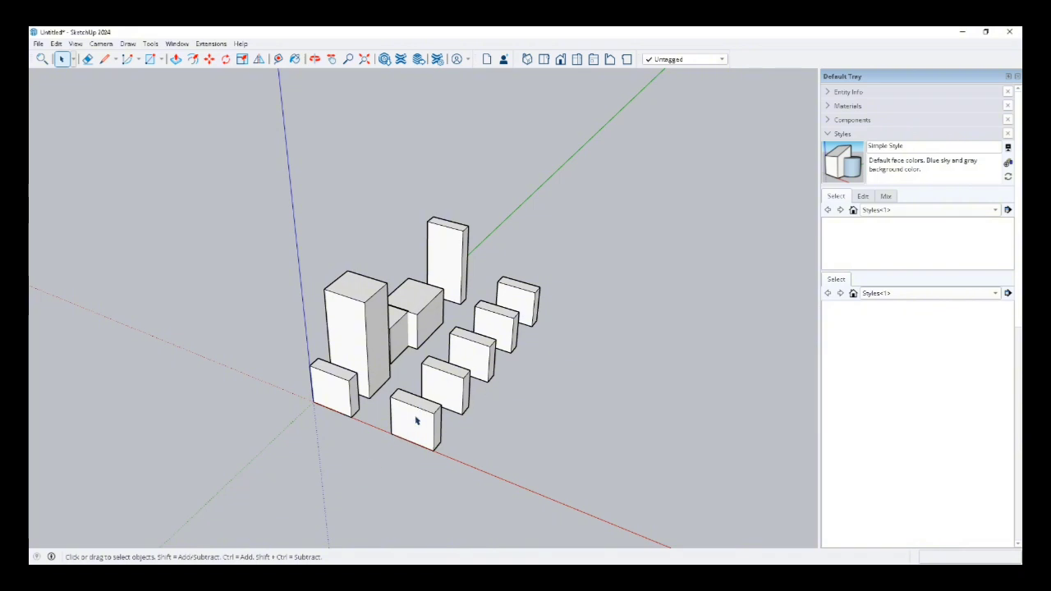
pyautogui.moveTo(628, 471); pyautogui.dragTo(465, 389)
pyautogui.click(464, 387)
pyautogui.keyDown('ctrl'); pyautogui.click(495, 330); pyautogui.keyUp('ctrl')
pyautogui.press('m')
pyautogui.press('space')
pyautogui.click(530, 441)
# Select the second and fourth teste components and make them unique
pyautogui.click(441, 385)
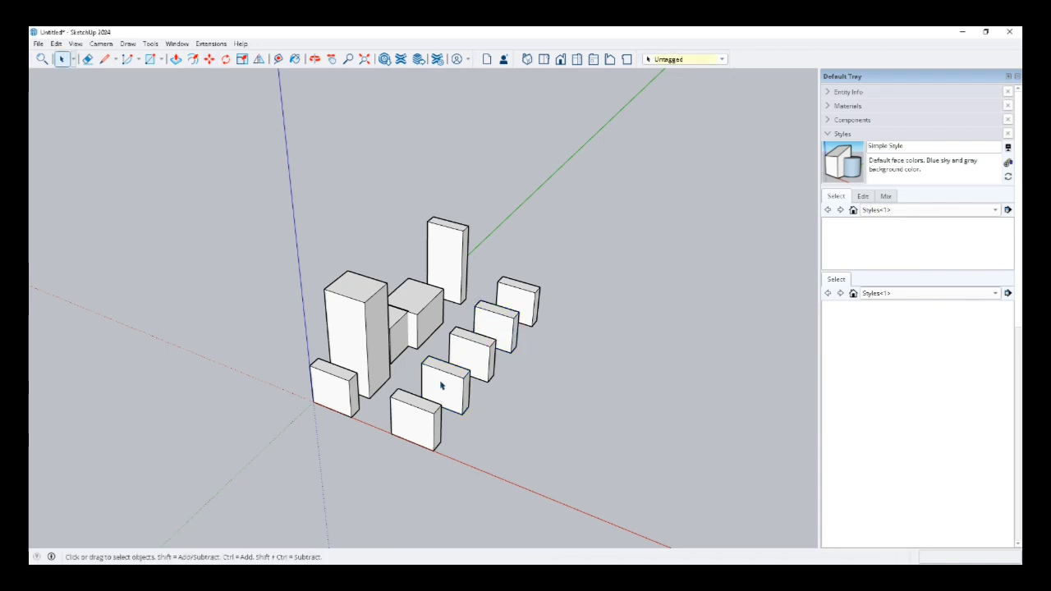
pyautogui.keyDown('ctrl'); pyautogui.click(498, 331); pyautogui.keyUp('ctrl')
pyautogui.rightClick(499, 331)
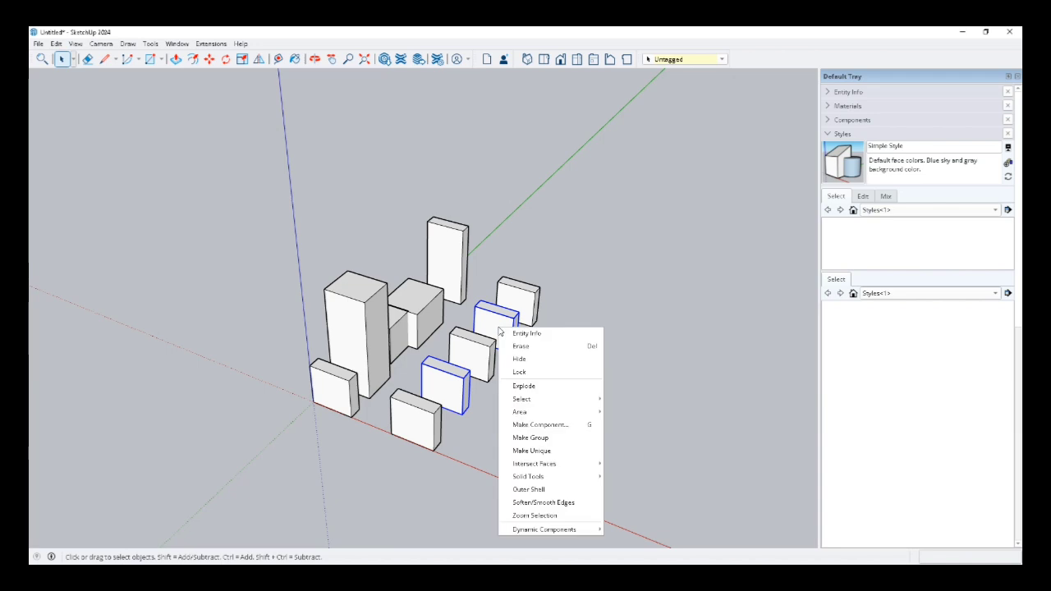
pyautogui.click(544, 451)
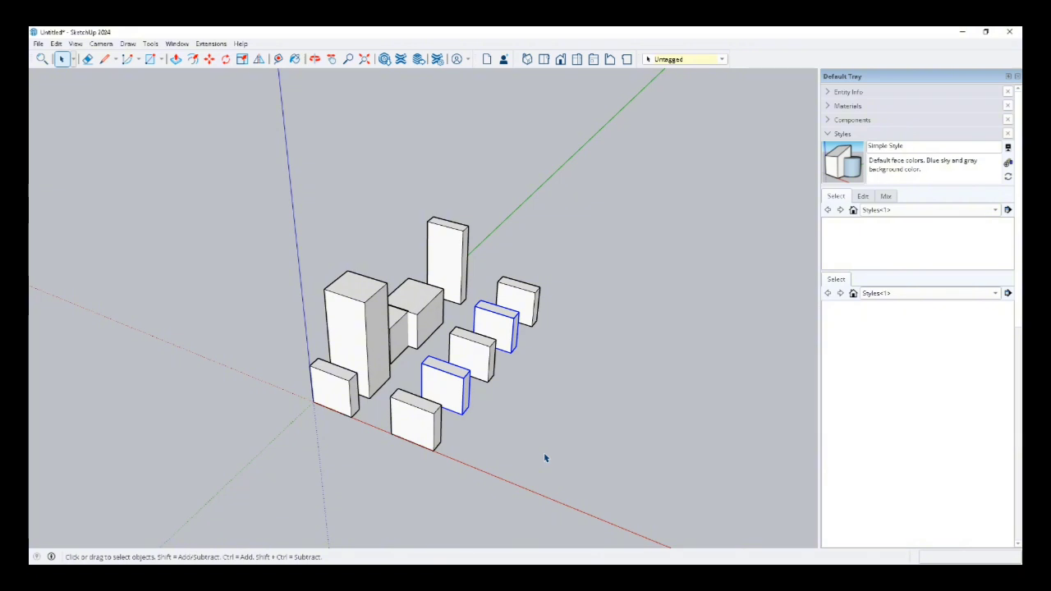
pyautogui.click(516, 444)
# Edit the second component in the teste row and extrude its side face about 0.54 m along the red axis
pyautogui.doubleClick(463, 401)
pyautogui.press('p')
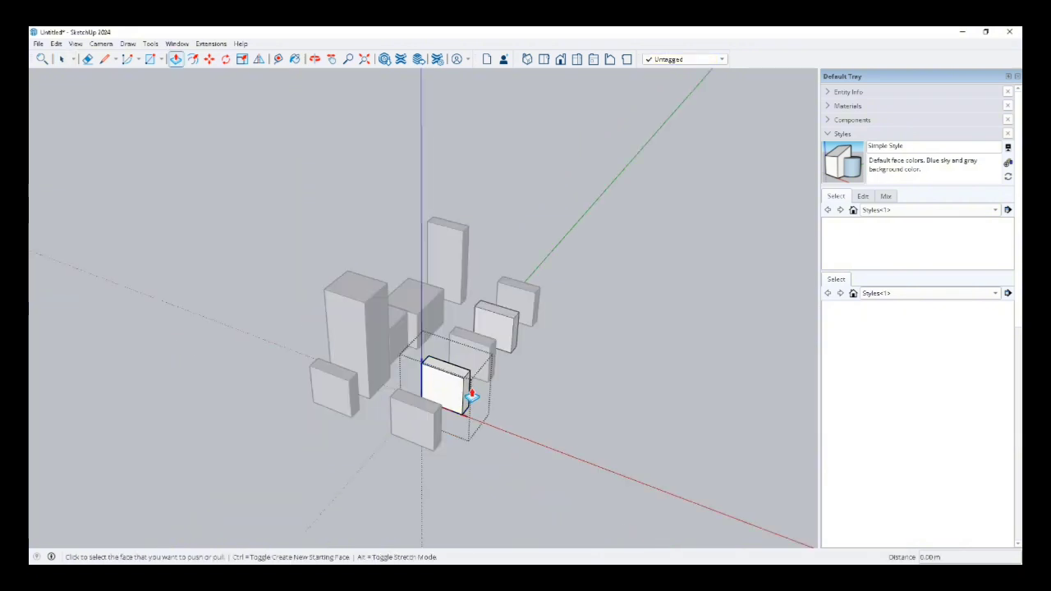
pyautogui.click(472, 396)
pyautogui.click(530, 404)
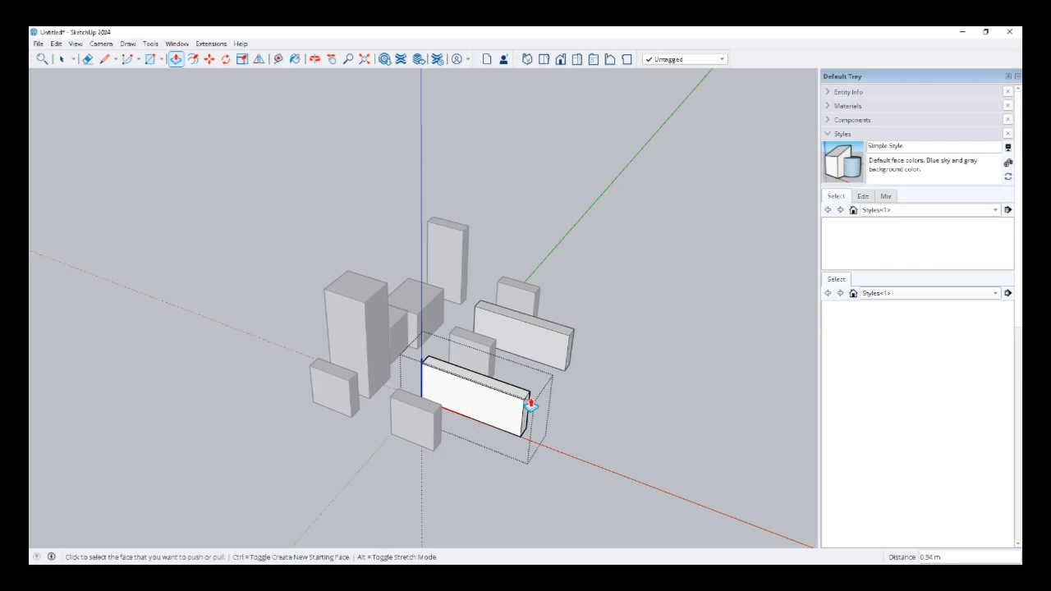
pyautogui.press('space')
pyautogui.click(566, 408)
# Edit the widened second component and extrude its top face upward
pyautogui.doubleClick(498, 396)
pyautogui.press('p')
pyautogui.click(506, 383)
pyautogui.click(513, 361)
pyautogui.press('space')
pyautogui.click(549, 376)
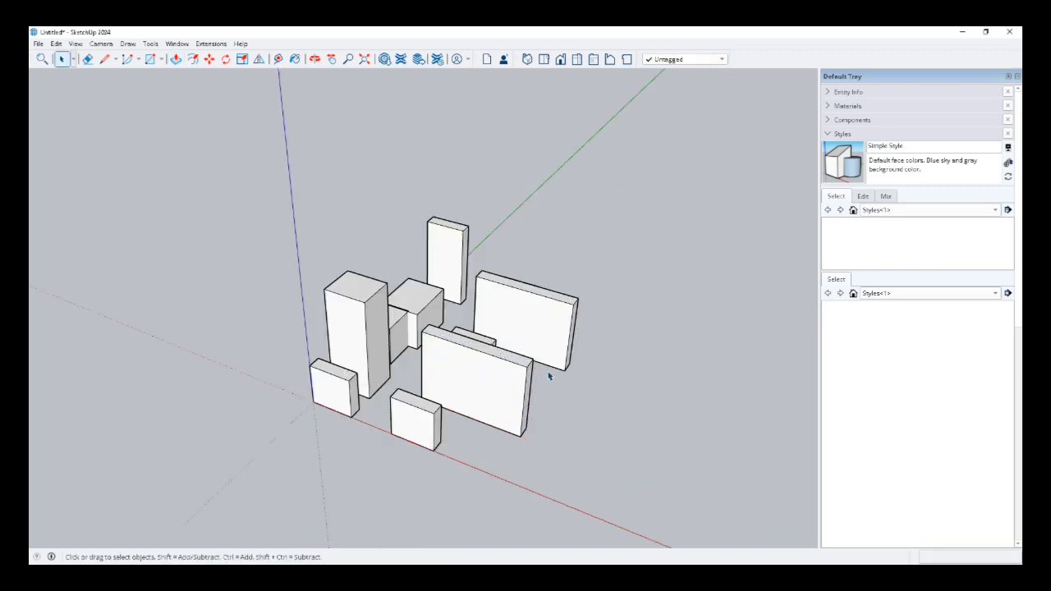
# Undo the side and top extrusions of the second and fourth components
pyautogui.hotkey('ctrl', 'z')
pyautogui.hotkey('ctrl', 'z')
pyautogui.hotkey('ctrl', 'z')
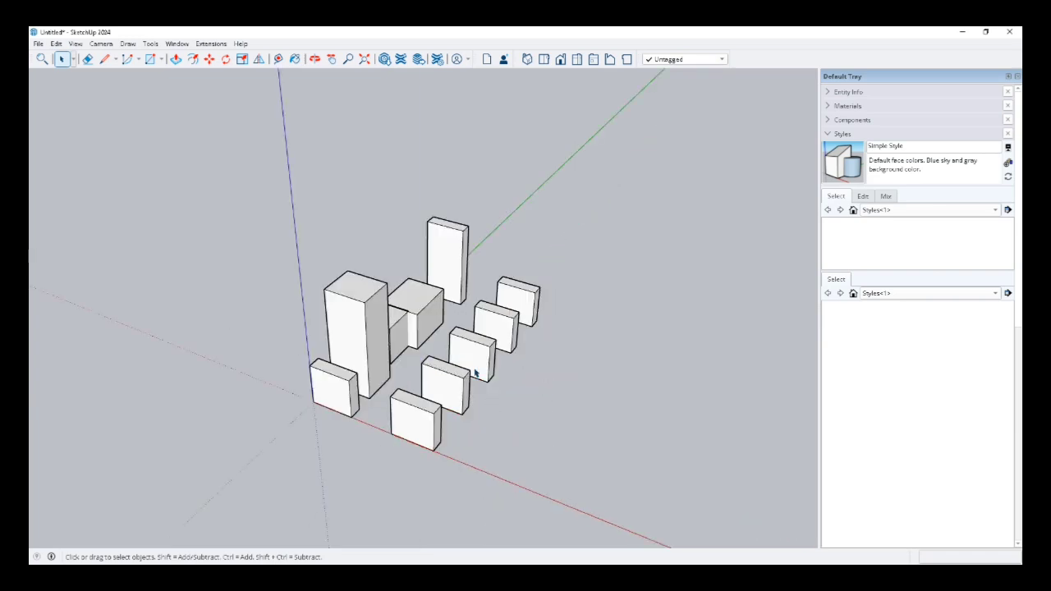
# Extrude the top face of the nearest component in the teste row upward again and undo it
pyautogui.doubleClick(411, 417)
pyautogui.press('p')
pyautogui.moveTo(417, 408); pyautogui.dragTo(416, 361)
pyautogui.hotkey('ctrl', 'z')
pyautogui.press('space')
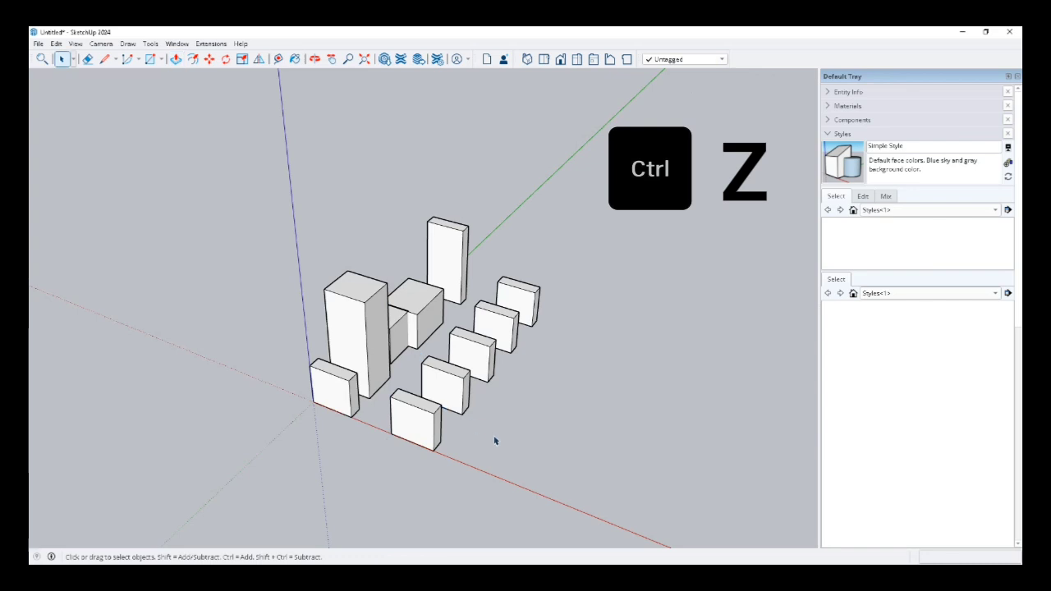
# Make the second component in the teste row unique
pyautogui.click(452, 397)
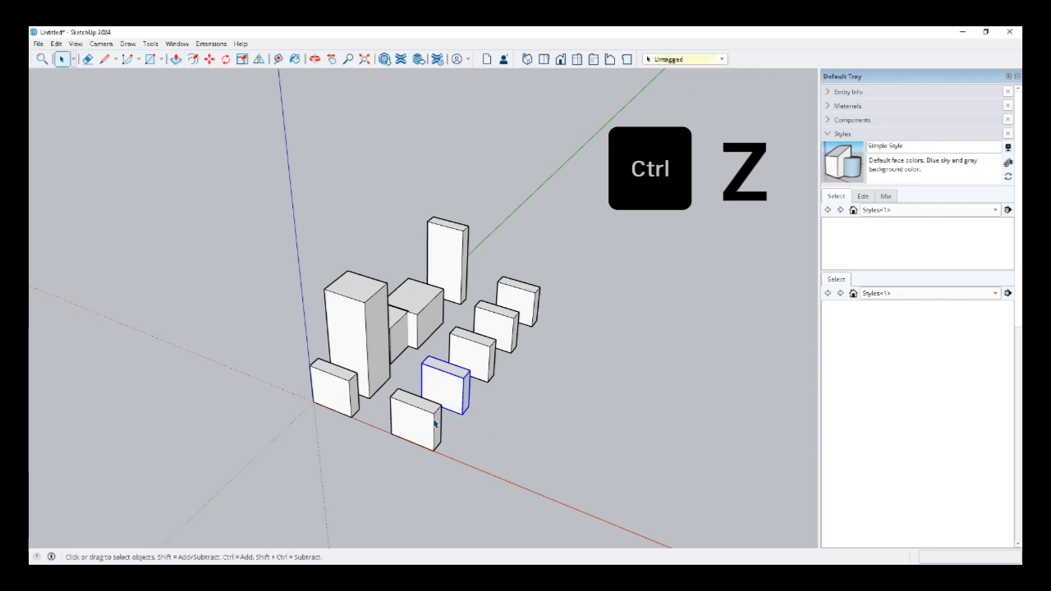
pyautogui.rightClick(458, 391)
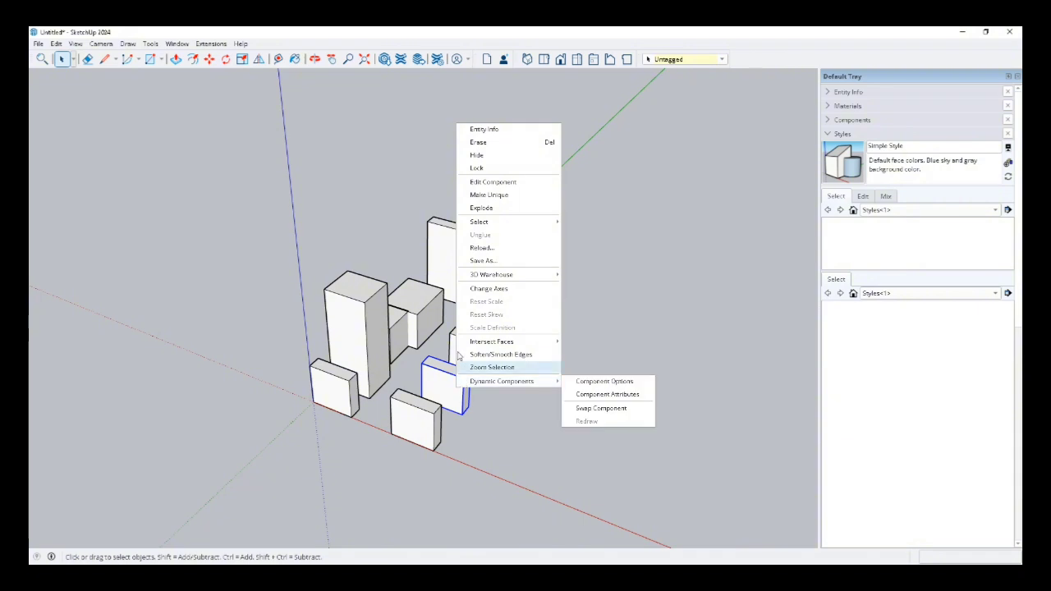
pyautogui.click(496, 197)
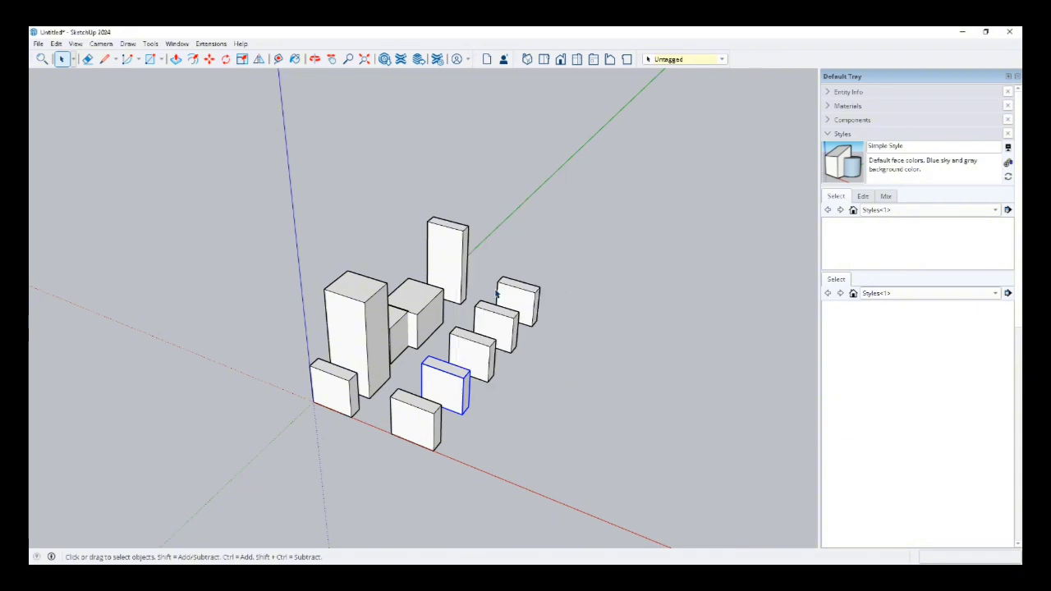
# Edit the unique second component, extruding its top face upward and its side face about 0.58 m along the red axis
pyautogui.press('p')
pyautogui.click(456, 365)
pyautogui.click(462, 296)
pyautogui.click(470, 337)
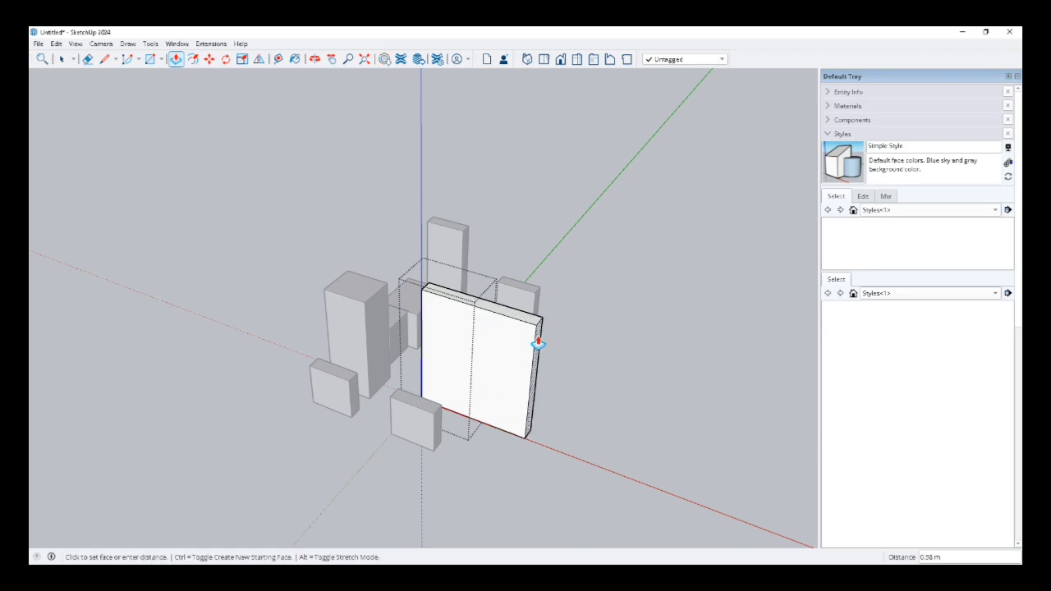
pyautogui.click(538, 343)
pyautogui.press('space')
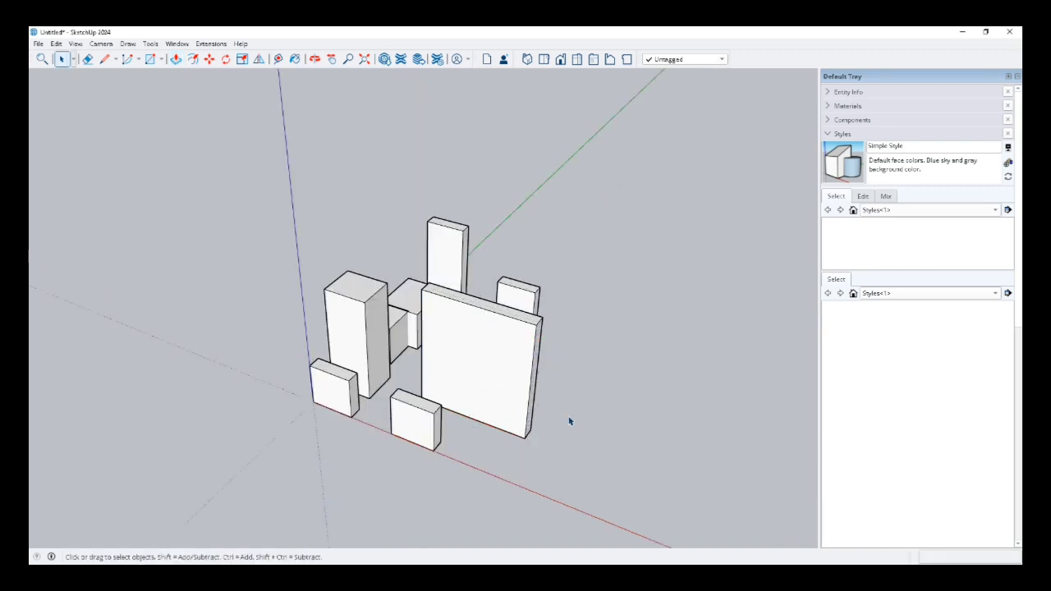
# Undo the second component's top and side extrusions and leave its editing context
pyautogui.hotkey('ctrl', 'z')
pyautogui.hotkey('ctrl', 'z')
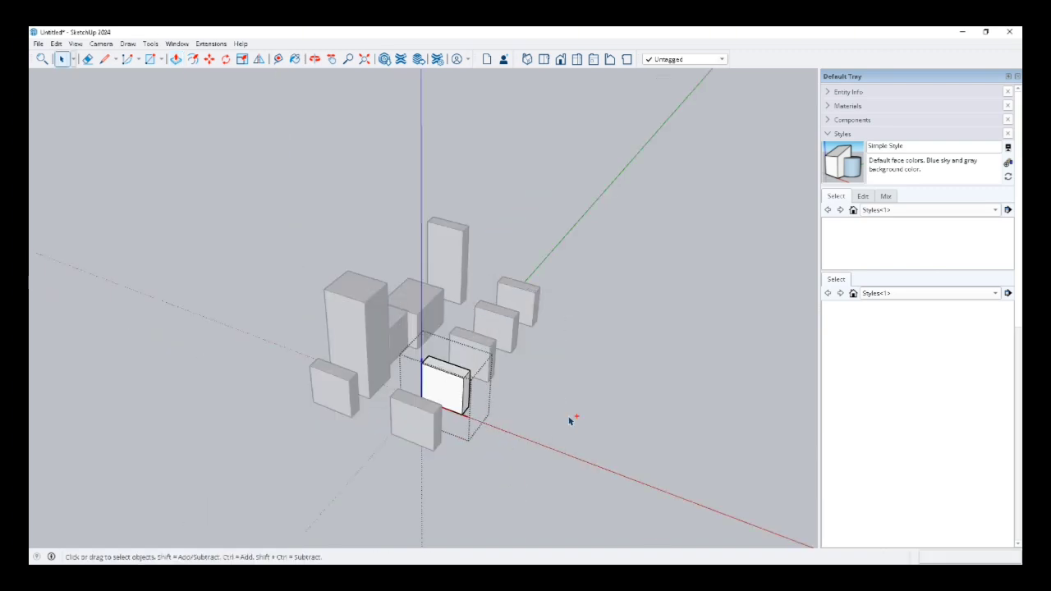
pyautogui.click(568, 421)
pyautogui.click(448, 386)
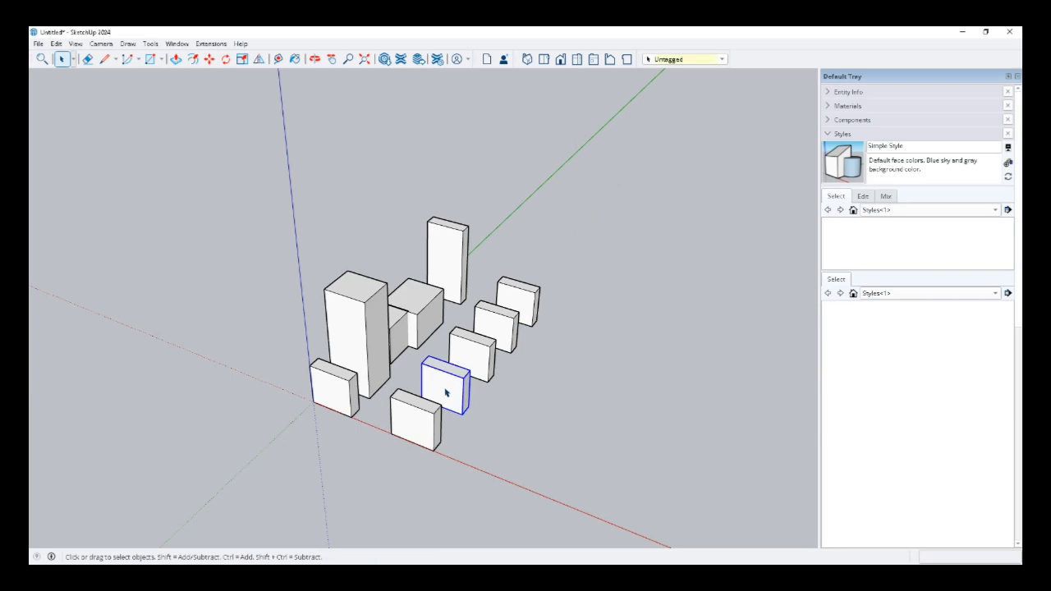
# Make the fourth component in the teste row unique
pyautogui.click(507, 330)
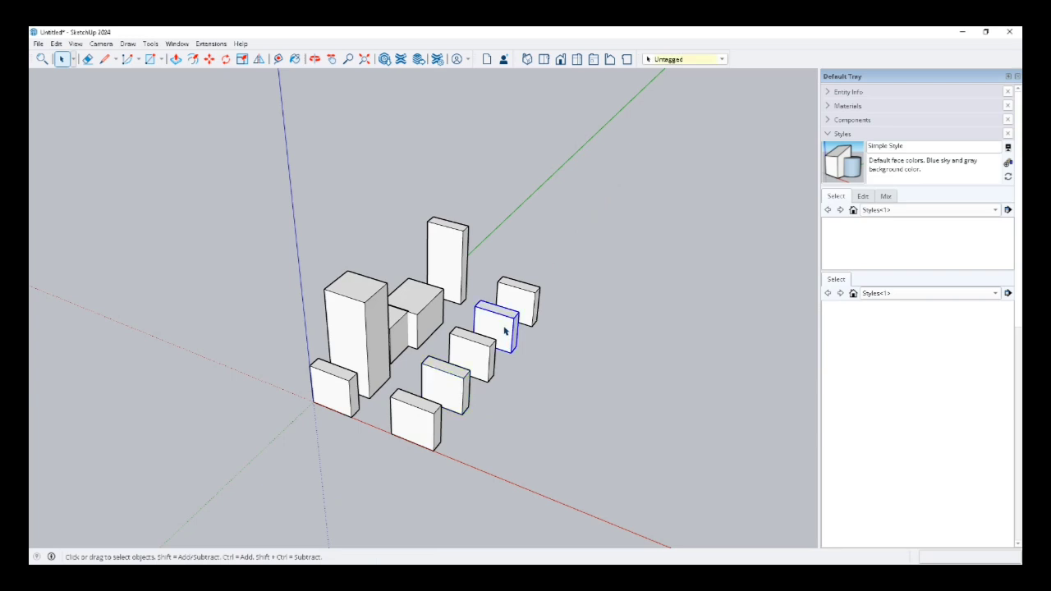
pyautogui.rightClick(507, 330)
pyautogui.click(534, 133)
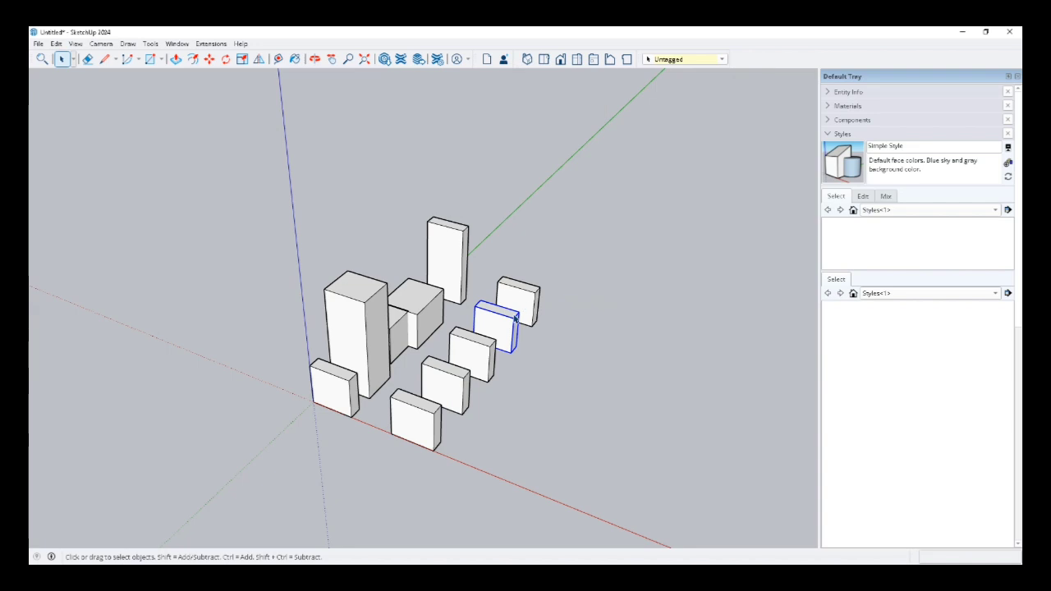
# Edit the unique fourth component, extruding its top face upward and its side face along the red axis
pyautogui.doubleClick(511, 322)
pyautogui.press('p')
pyautogui.moveTo(496, 307); pyautogui.dragTo(504, 228)
pyautogui.moveTo(520, 276); pyautogui.dragTo(580, 278)
pyautogui.press('space')
pyautogui.click(488, 384)
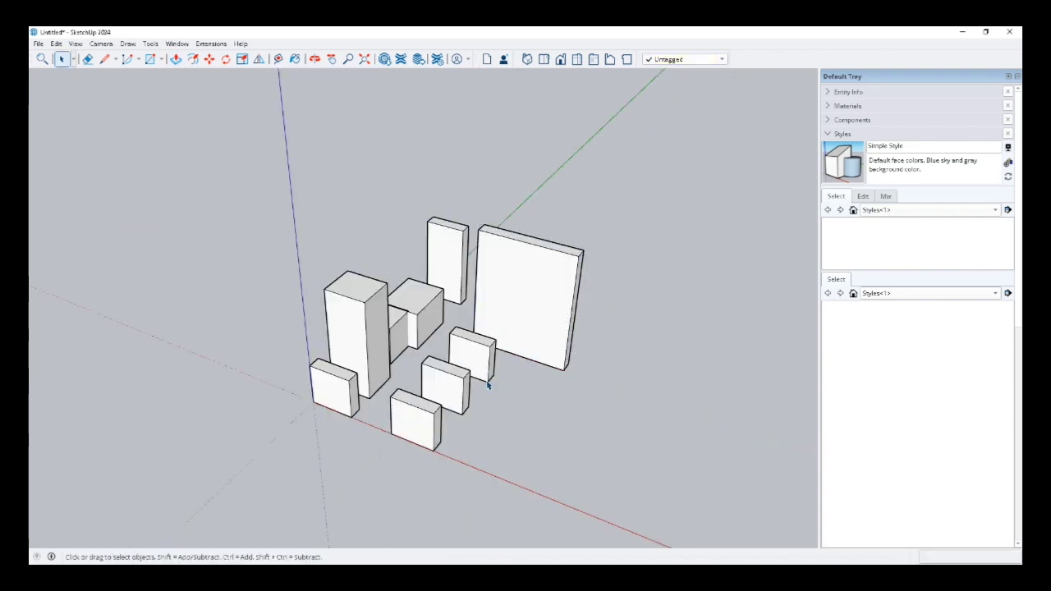
# Undo the fourth component's top and side extrusions
pyautogui.hotkey('ctrl', 'z')
pyautogui.hotkey('ctrl', 'z')
pyautogui.hotkey('ctrl', 'z')
pyautogui.hotkey('ctrl', 'z')
# Select the first, third and fifth components of the teste row together
pyautogui.click(484, 361)
pyautogui.keyDown('ctrl'); pyautogui.click(423, 423); pyautogui.keyUp('ctrl')
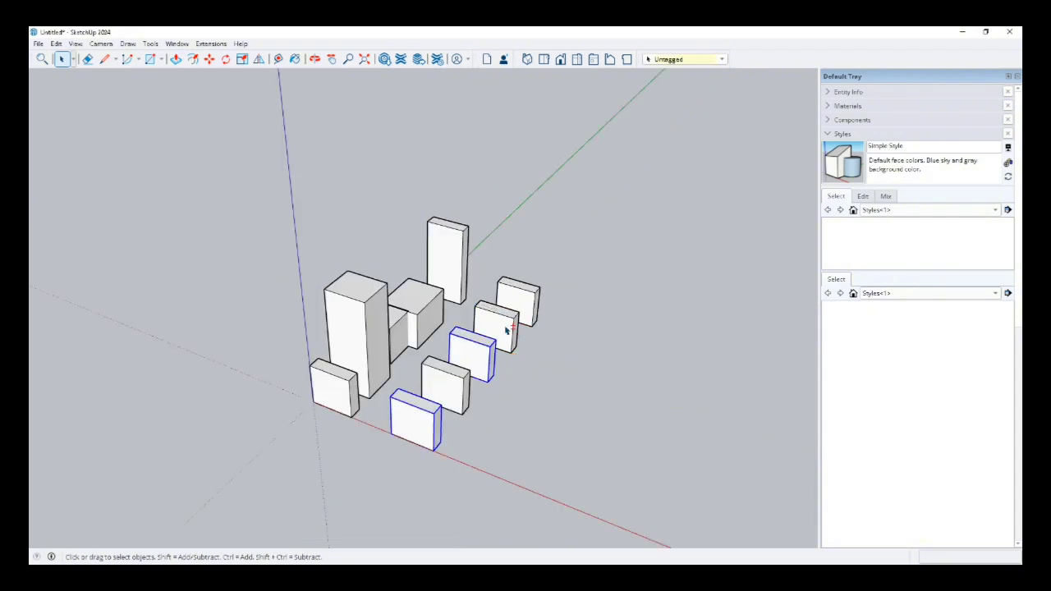
pyautogui.keyDown('ctrl'); pyautogui.click(527, 303); pyautogui.keyUp('ctrl')
pyautogui.rightClick(526, 301)
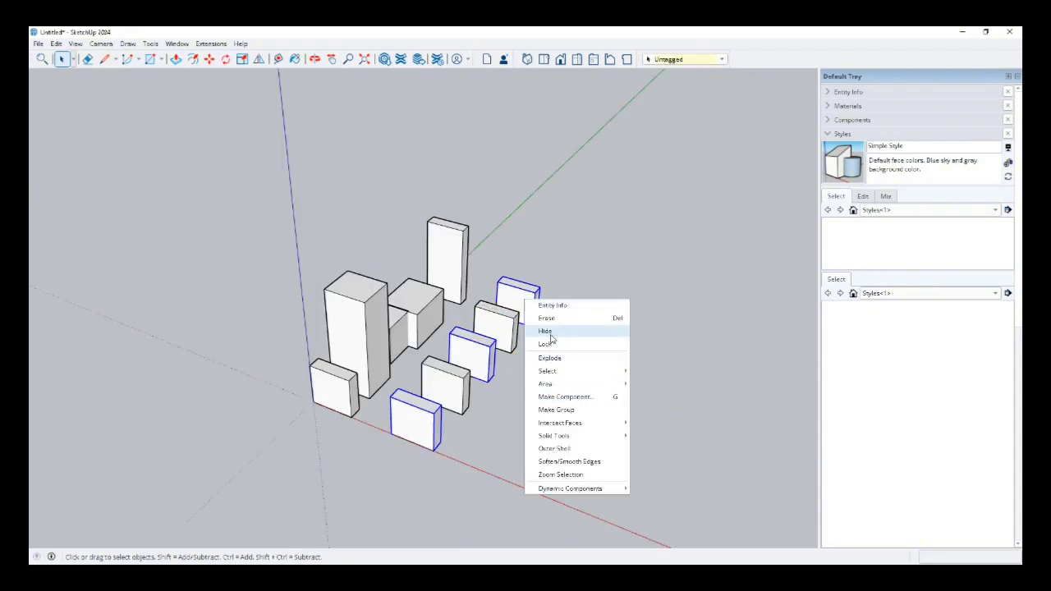
pyautogui.click(559, 254)
# Edit the third component in the teste row, extruding its top face upward and its side face along the red axis
pyautogui.click(475, 348)
pyautogui.doubleClick(474, 350)
pyautogui.press('p')
pyautogui.click(477, 335)
pyautogui.click(479, 267)
pyautogui.click(495, 305)
pyautogui.click(629, 320)
pyautogui.press('space')
pyautogui.click(516, 445)
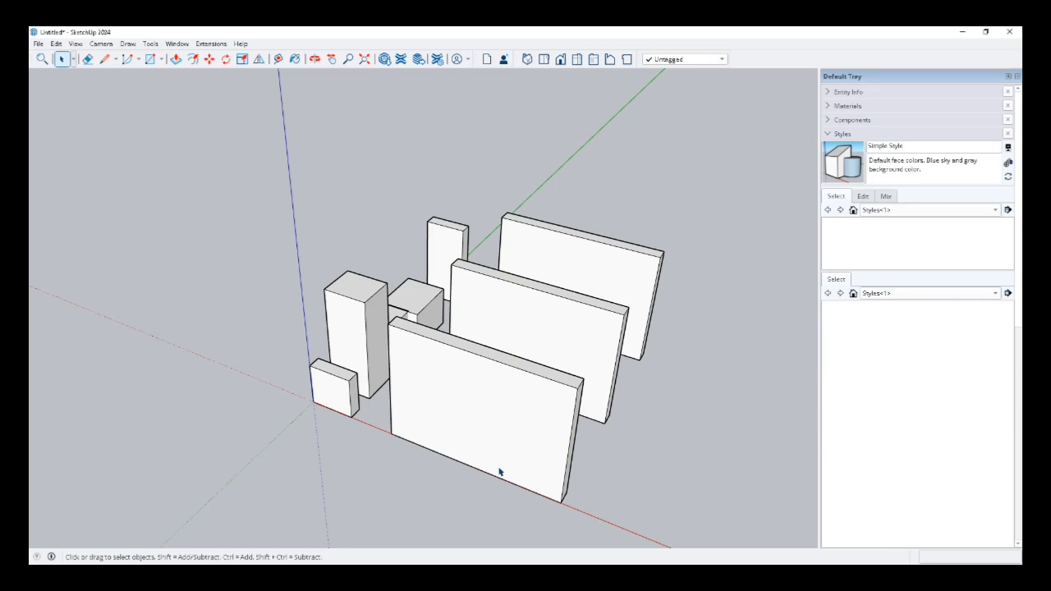
# Erase all the demonstration boxes from the model
pyautogui.moveTo(213, 153); pyautogui.dragTo(692, 529)
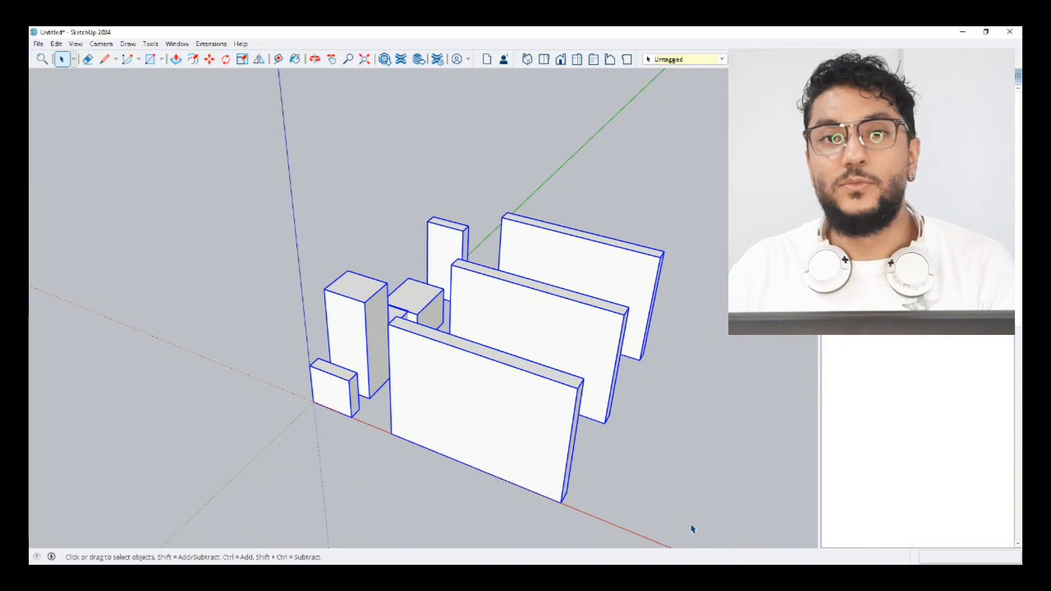
pyautogui.press('Delete')
# Draw a 0.4 by 0.1 m rectangle on the ground plane, starting at the origin
pyautogui.press('r')
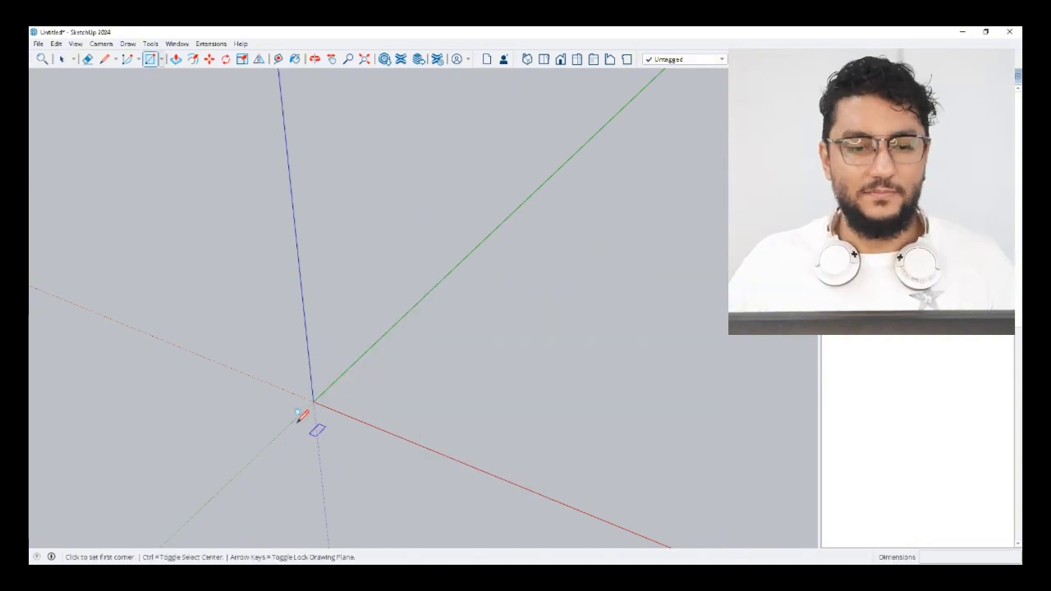
pyautogui.click(314, 401)
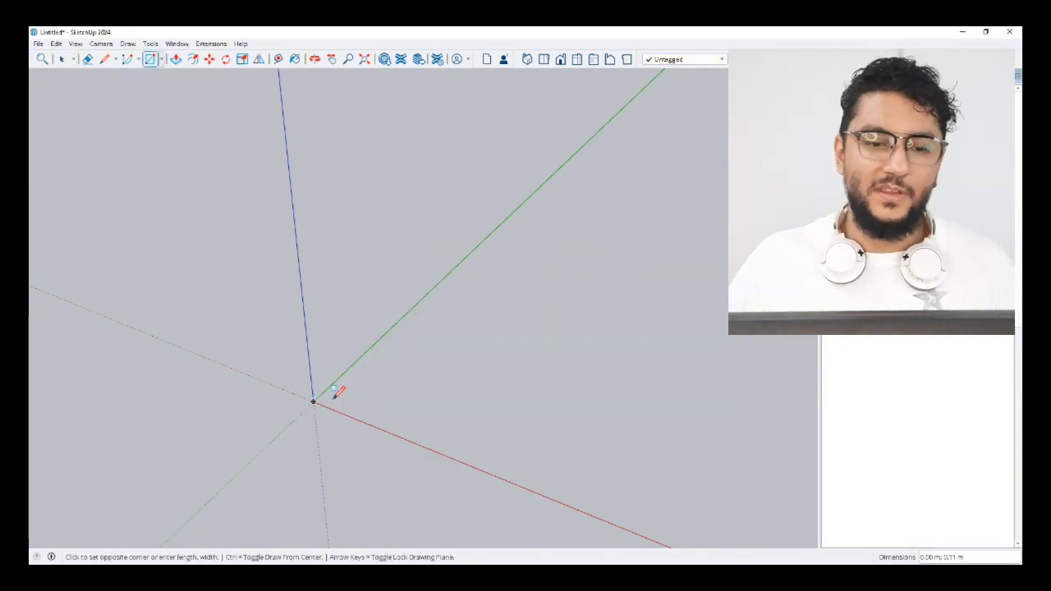
pyautogui.write('4,')
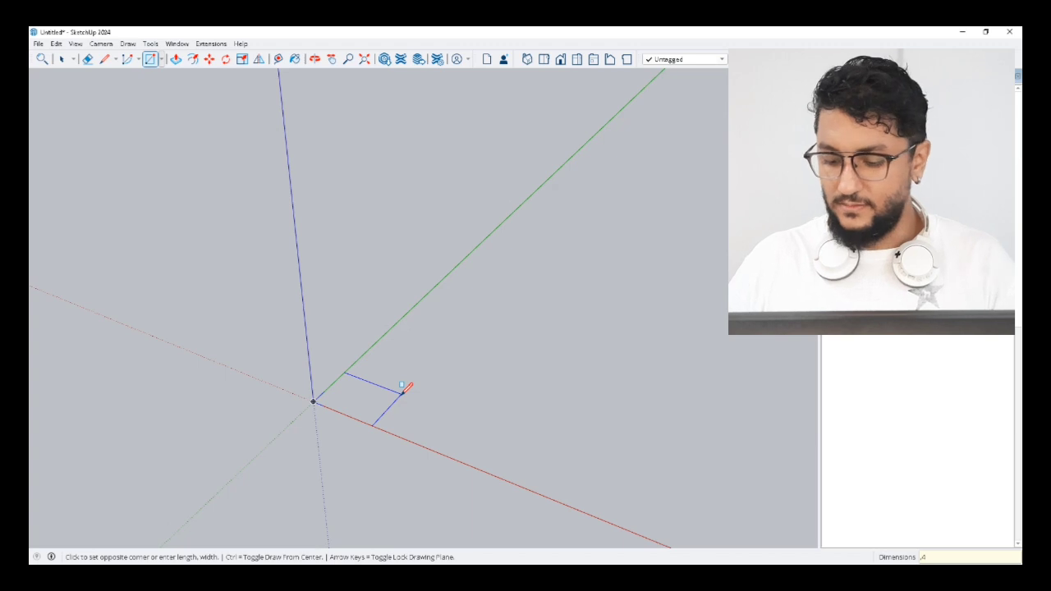
pyautogui.write('.1')
pyautogui.press('Return')
# Extrude the rectangle upward into a block with a square front face
pyautogui.scroll(1, 364, 406)
pyautogui.press('p')
pyautogui.click(337, 415)
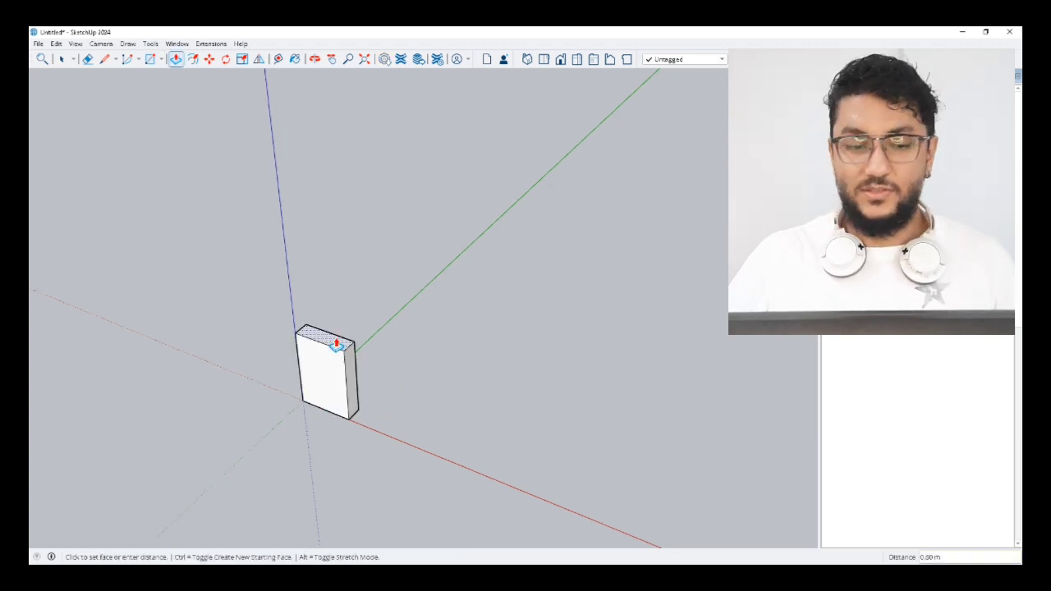
pyautogui.press('space')
# Turn the whole block into a component named Cobogó
pyautogui.scroll(-1, 336, 345)
pyautogui.moveTo(307, 410); pyautogui.dragTo(333, 373, button='middle')
pyautogui.scroll(3, 324, 379)
pyautogui.tripleClick(322, 380)
pyautogui.rightClick(322, 380)
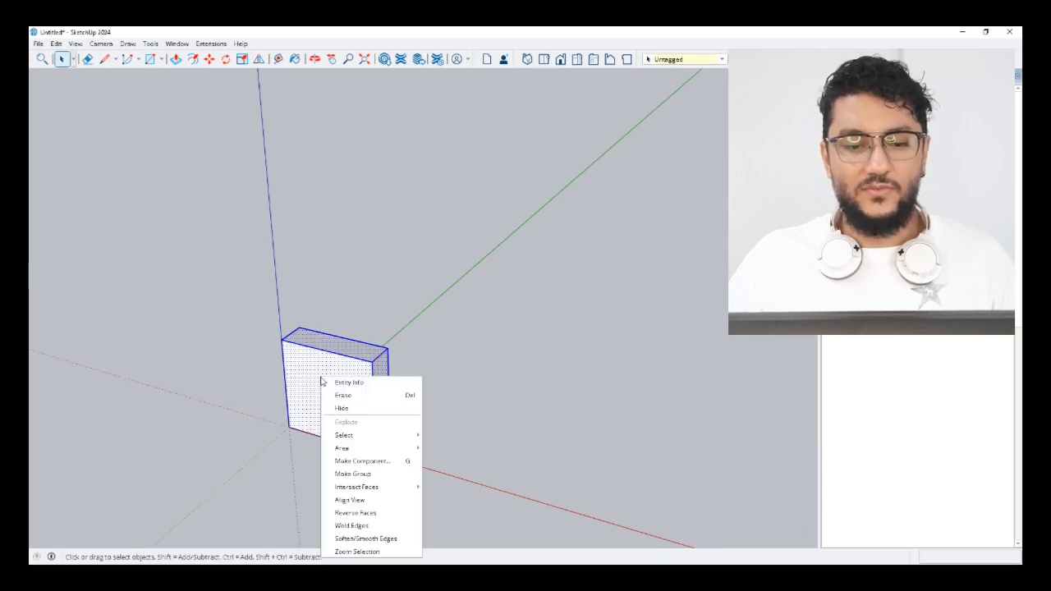
pyautogui.click(361, 461)
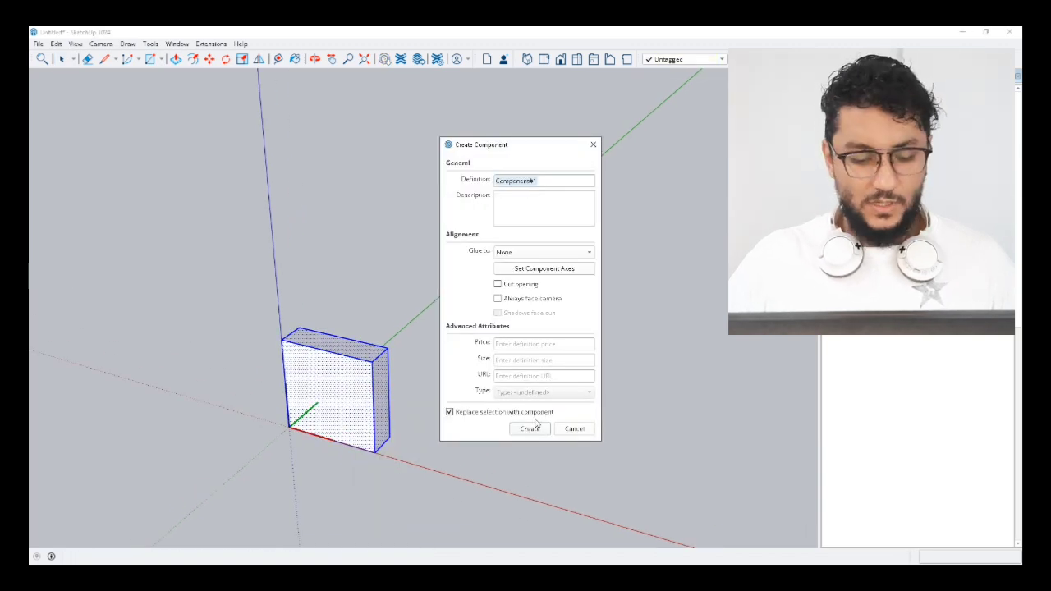
pyautogui.write('Cobogó')
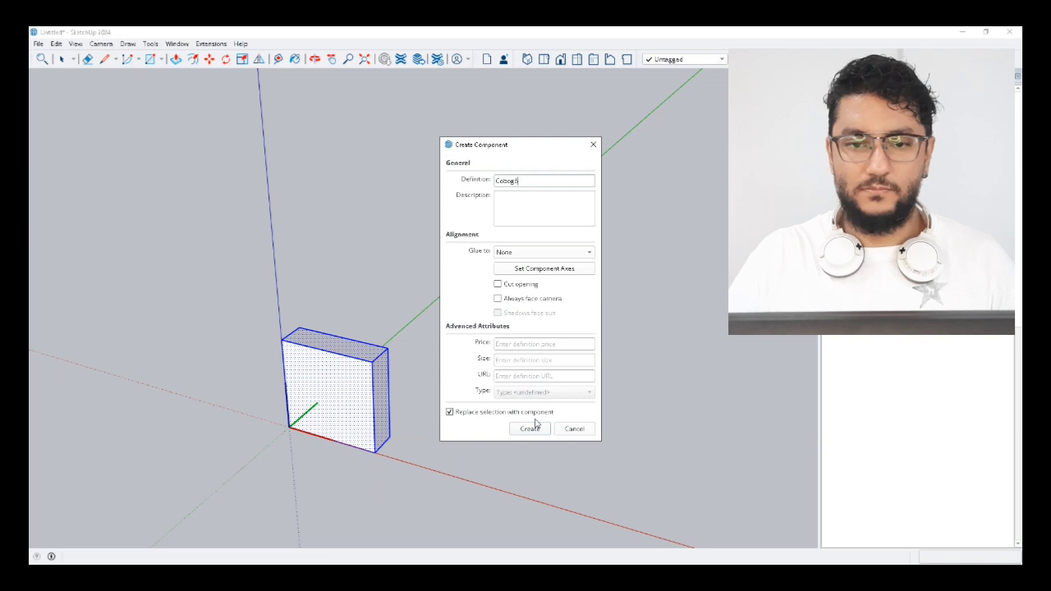
pyautogui.click(530, 427)
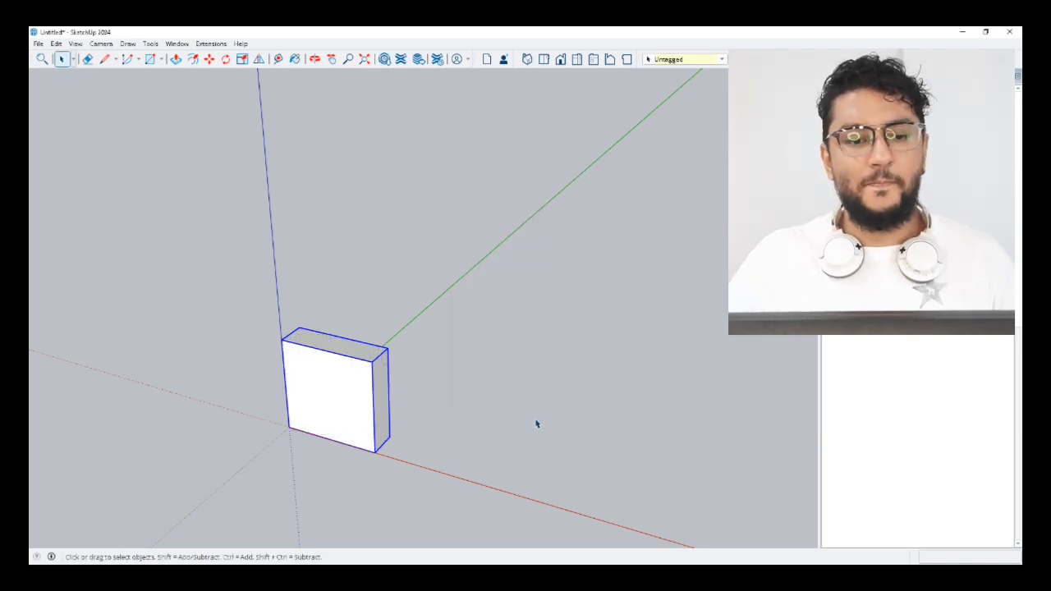
# Edit the Cobogó component and group all of the block's geometry inside it
pyautogui.doubleClick(308, 399)
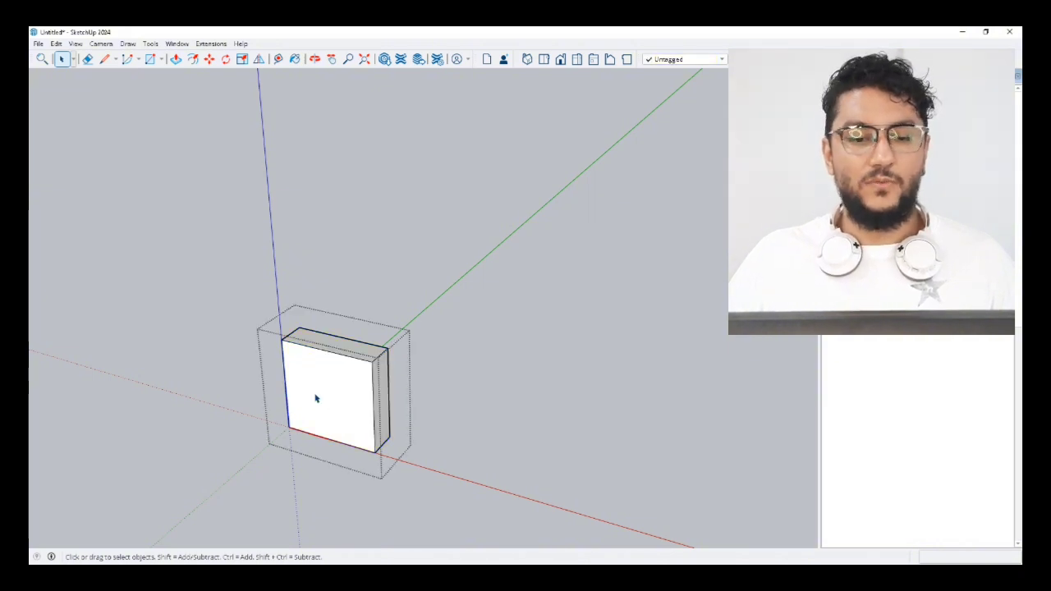
pyautogui.tripleClick(315, 398)
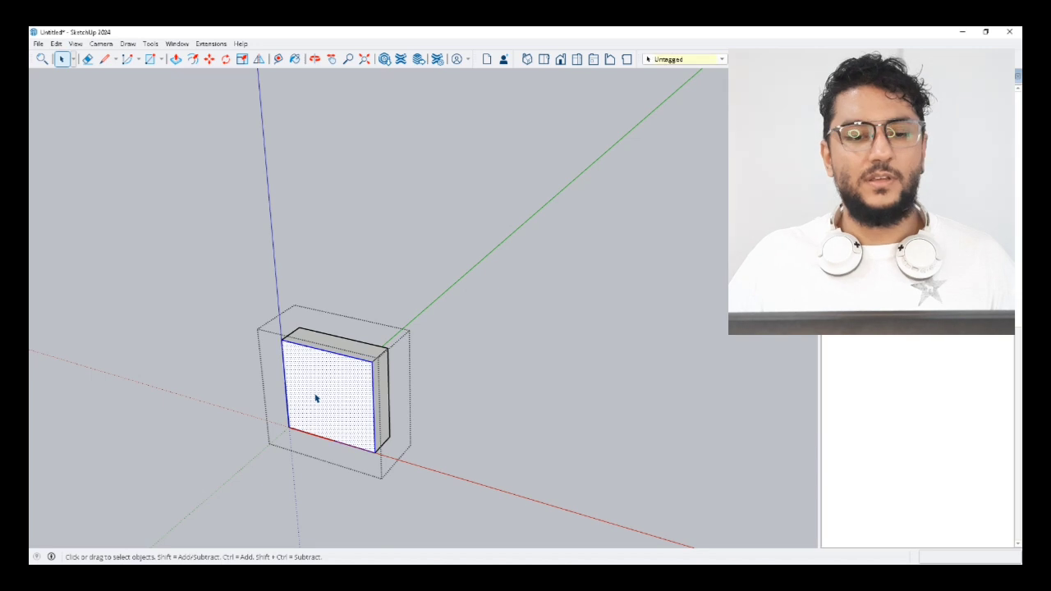
pyautogui.rightClick(315, 398)
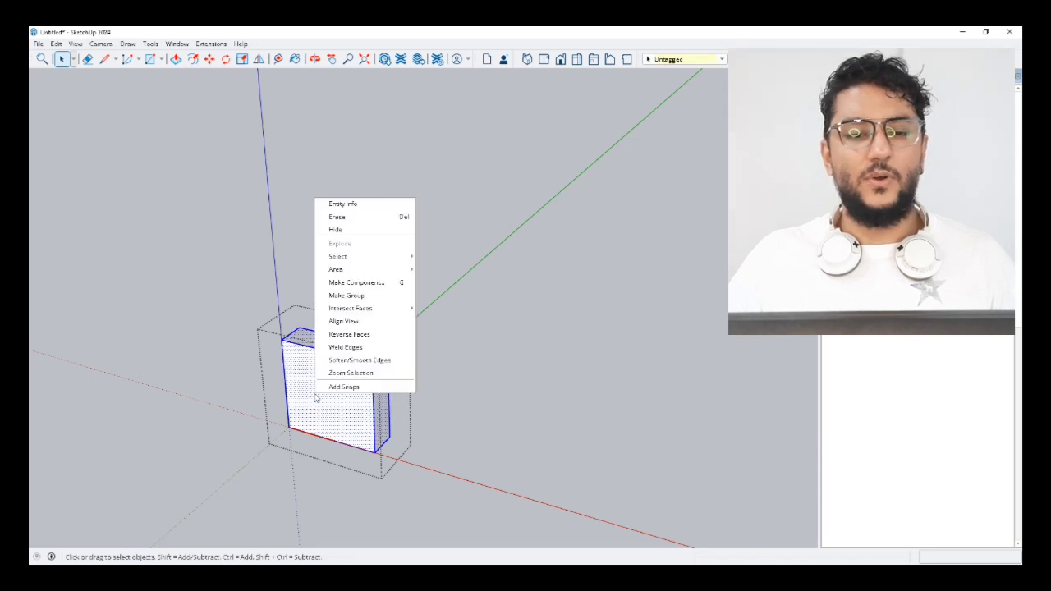
pyautogui.click(330, 297)
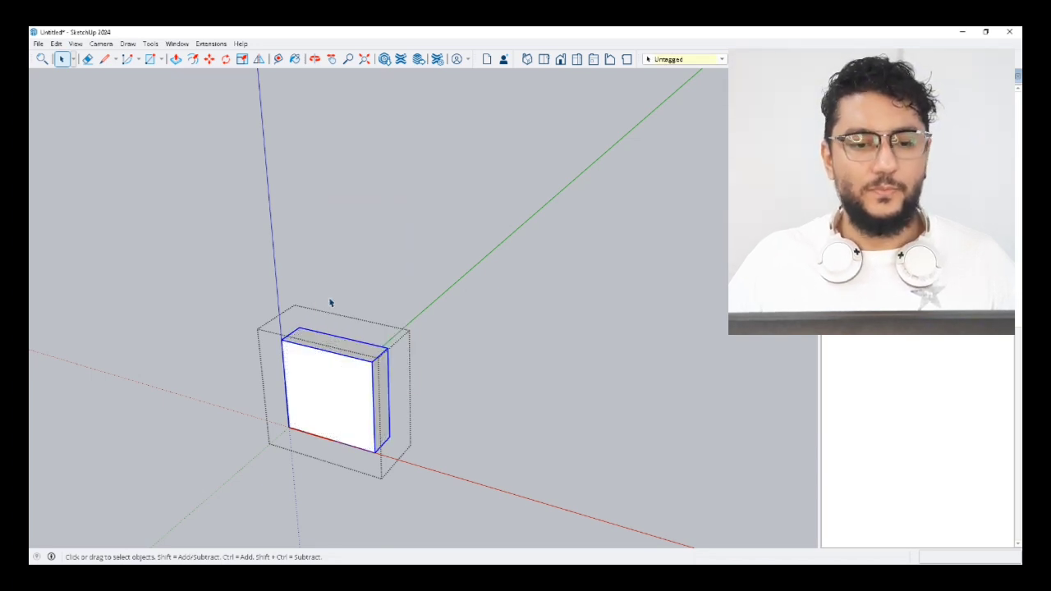
# Edit the inner group, offset its front face inward 0.04 m, and draw a diagonal between opposite corners of the inset square
pyautogui.doubleClick(312, 396)
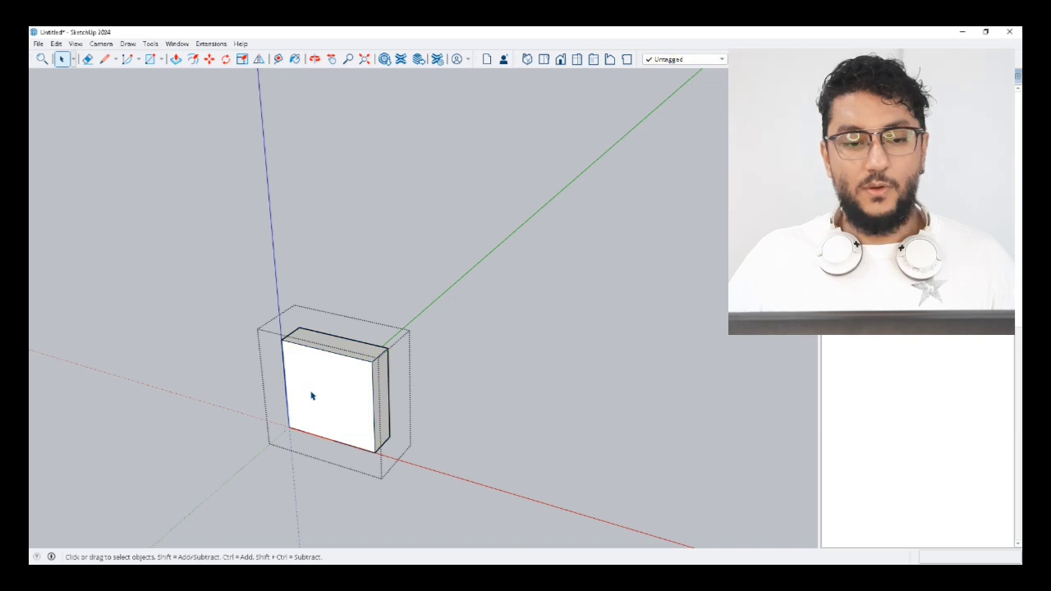
pyautogui.press('f')
pyautogui.click(296, 394)
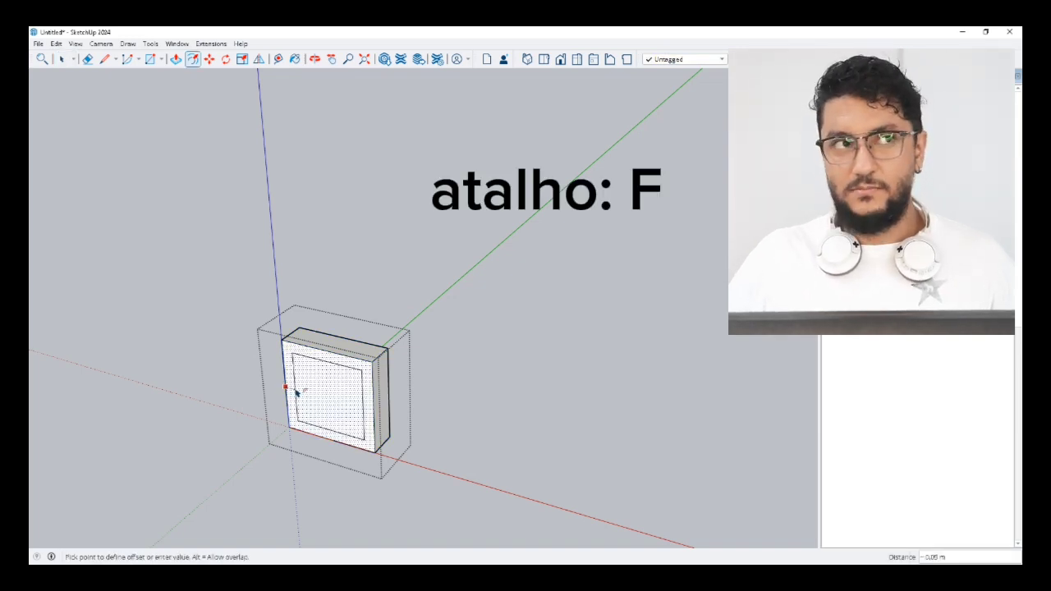
pyautogui.write('0,0')
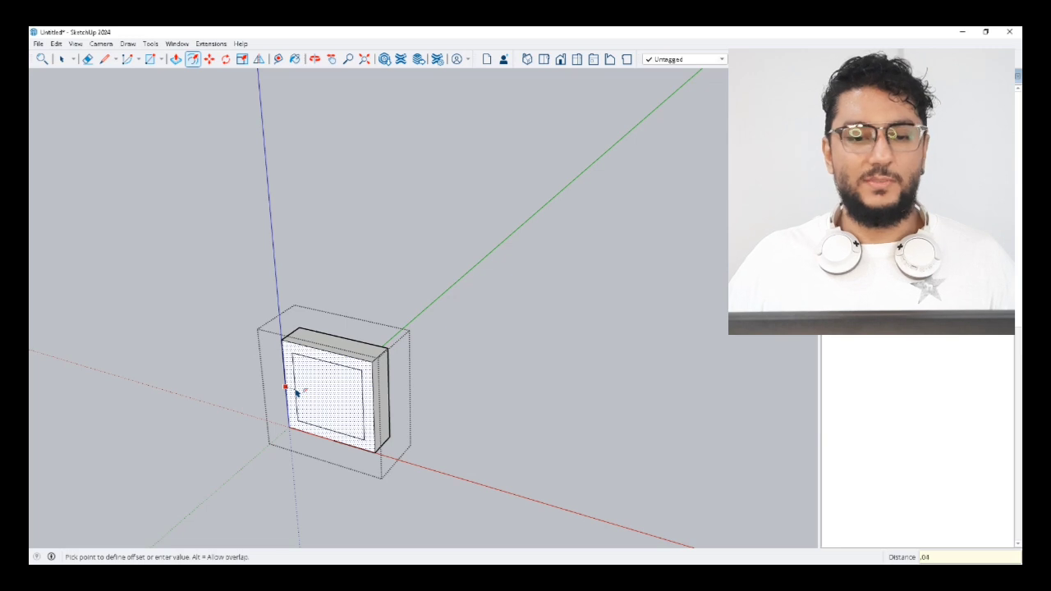
pyautogui.write('4')
pyautogui.press('Return')
pyautogui.press('space')
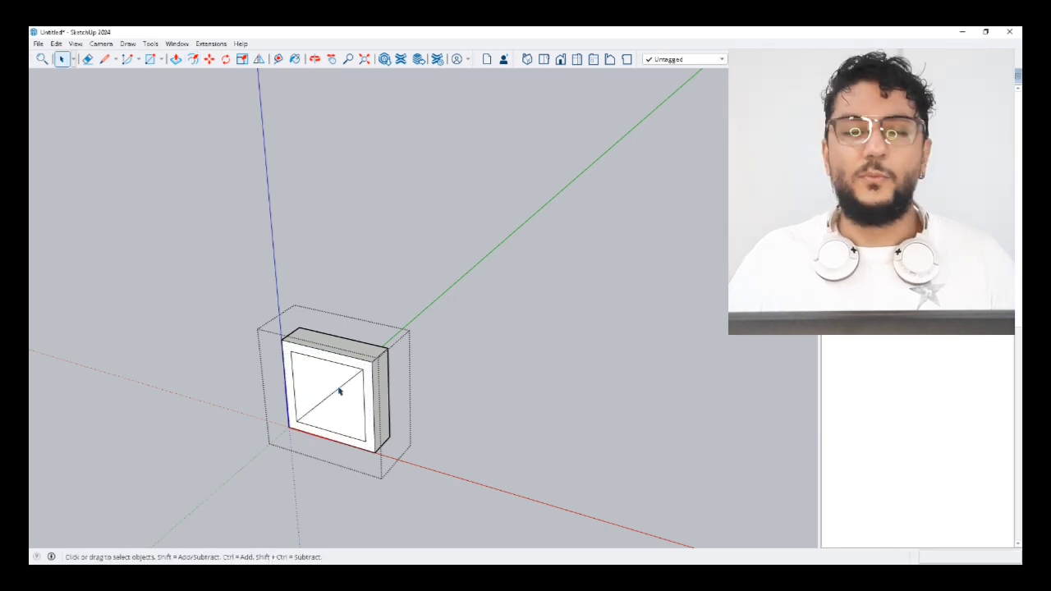
# Switch to the browser to check the cobogó pattern in the facade reference image, and return to SketchUp
pyautogui.hotkey('alt', 'Tab')
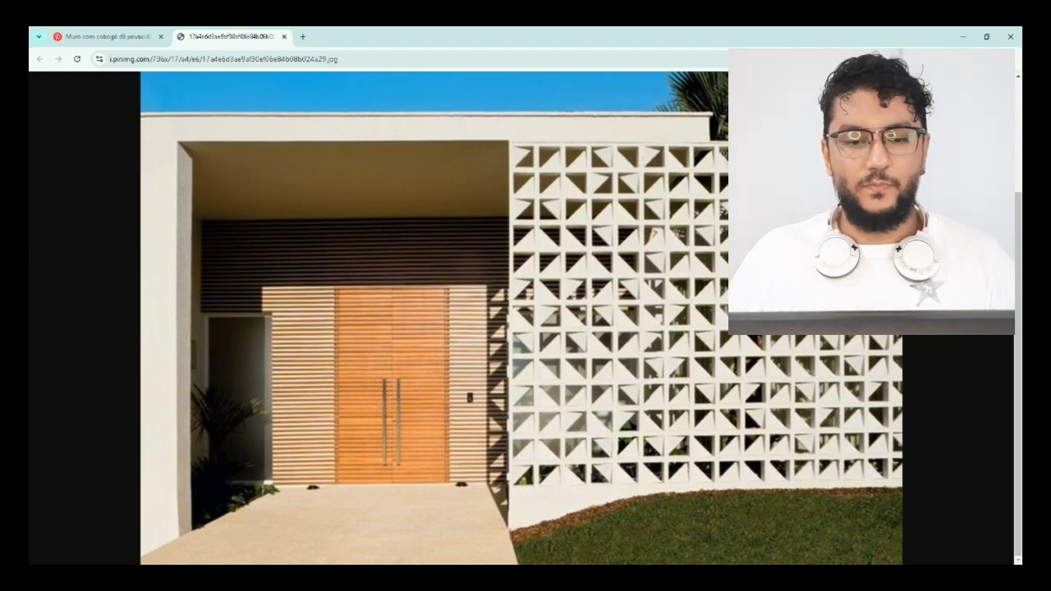
pyautogui.click(353, 573)
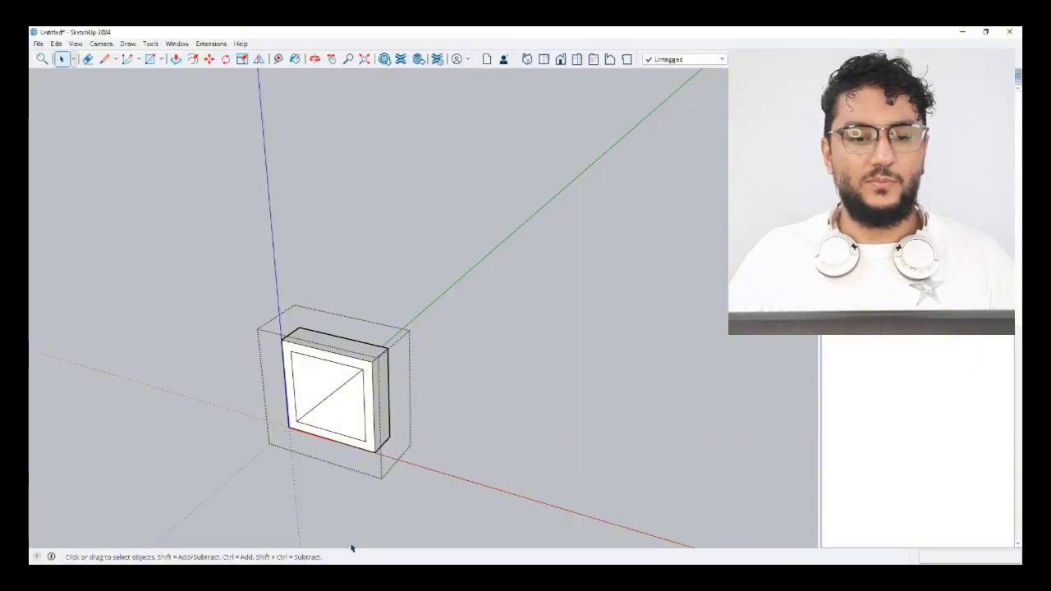
# Copy the upper triangular face, and push both triangles through the block's full depth to leave an open square frame
pyautogui.click(304, 382)
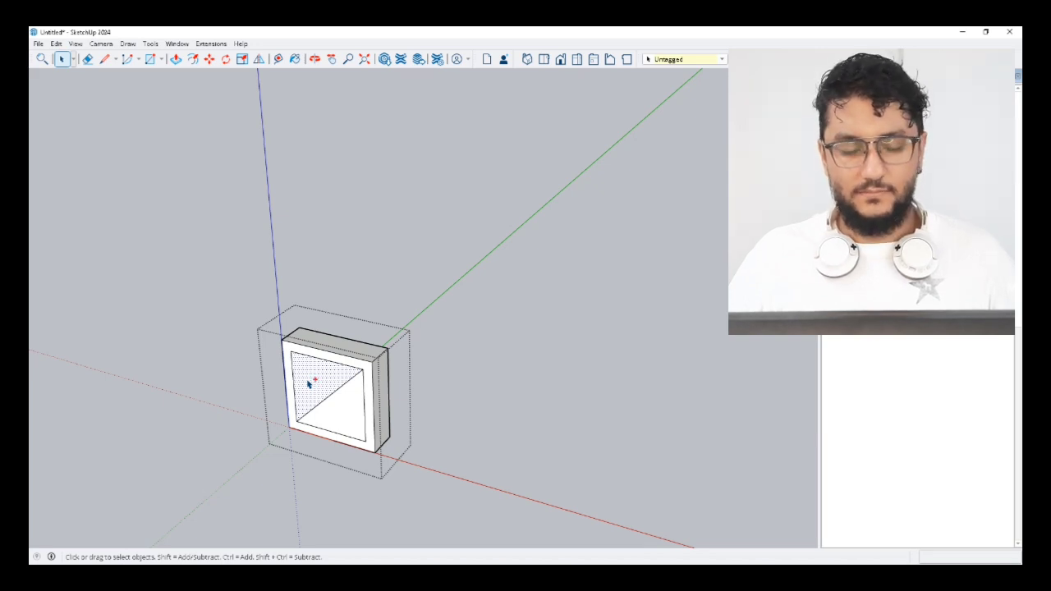
pyautogui.press('p')
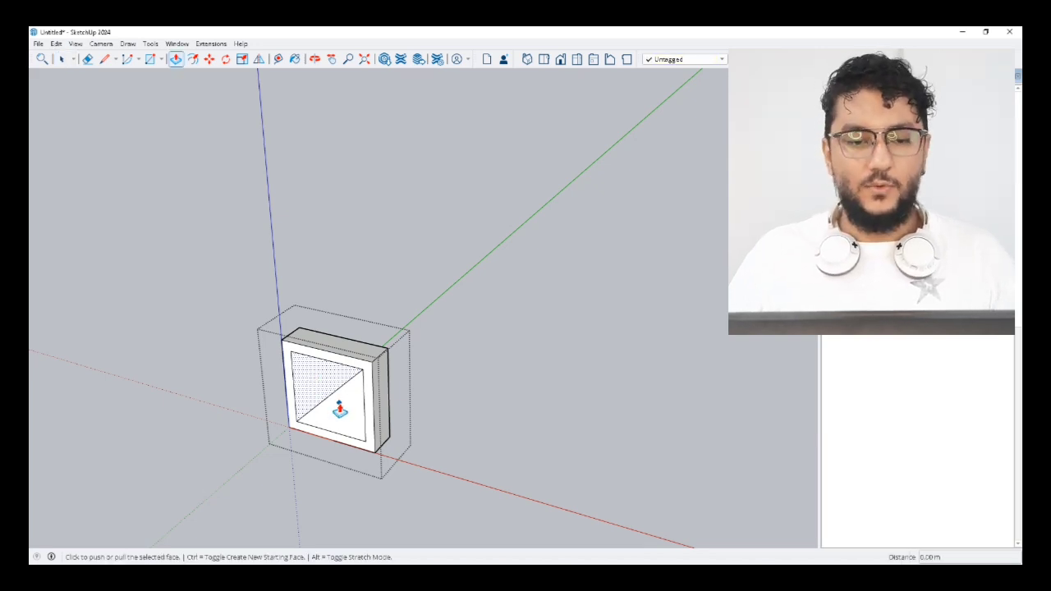
pyautogui.click(354, 417)
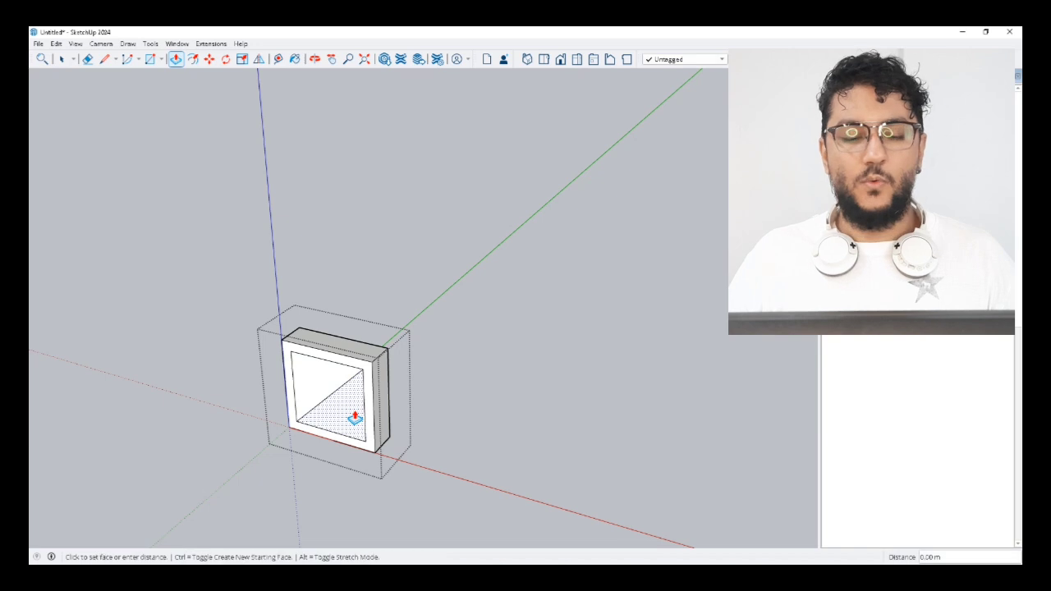
pyautogui.click(386, 358)
pyautogui.doubleClick(310, 382)
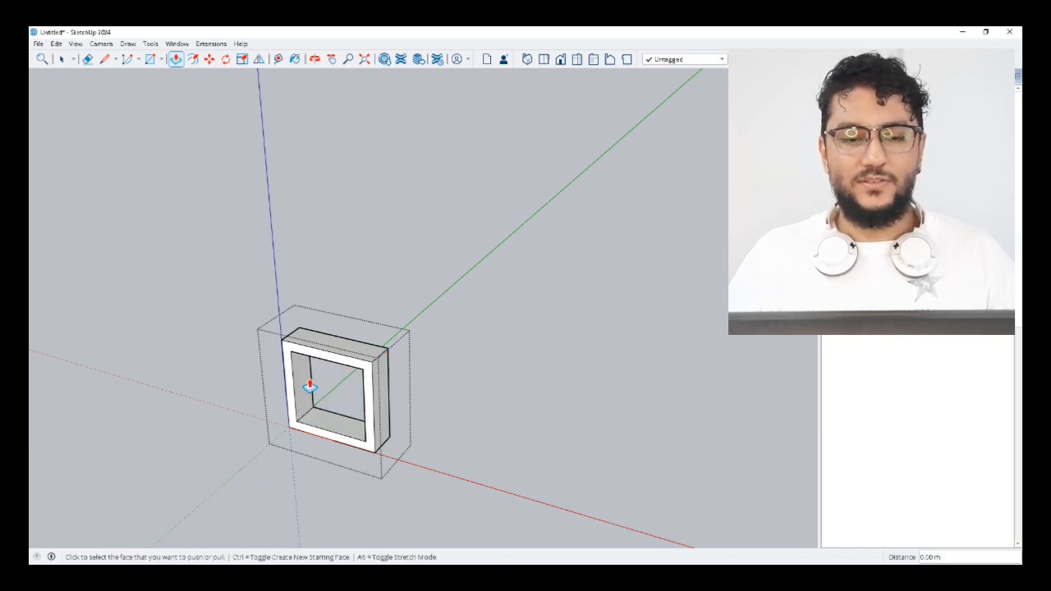
pyautogui.press('space')
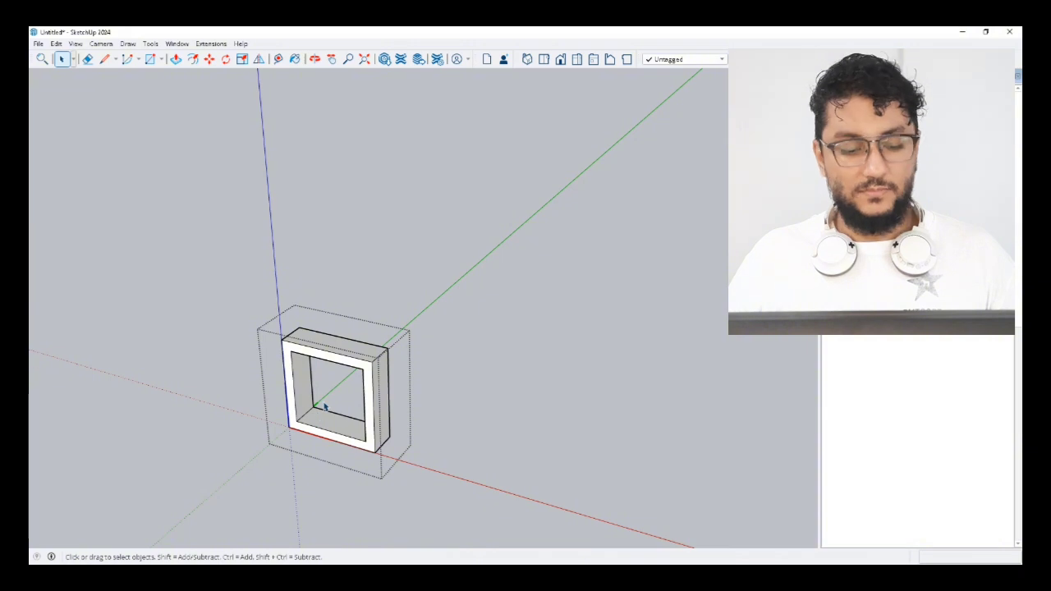
pyautogui.press('Escape')
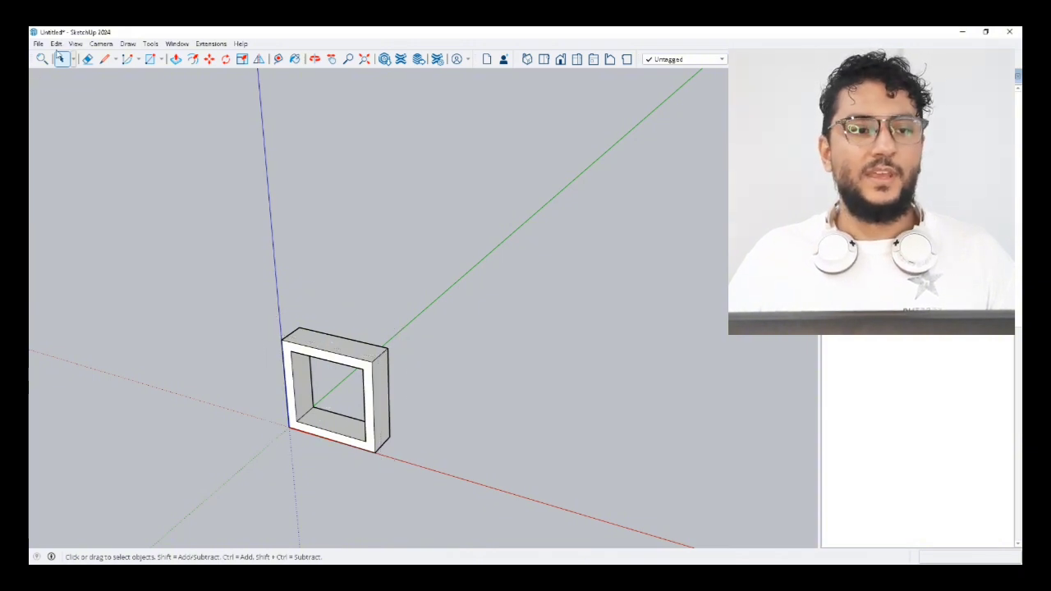
# Paste the copied triangle in place outside the component and extrude it to the block's full depth
pyautogui.click(56, 44)
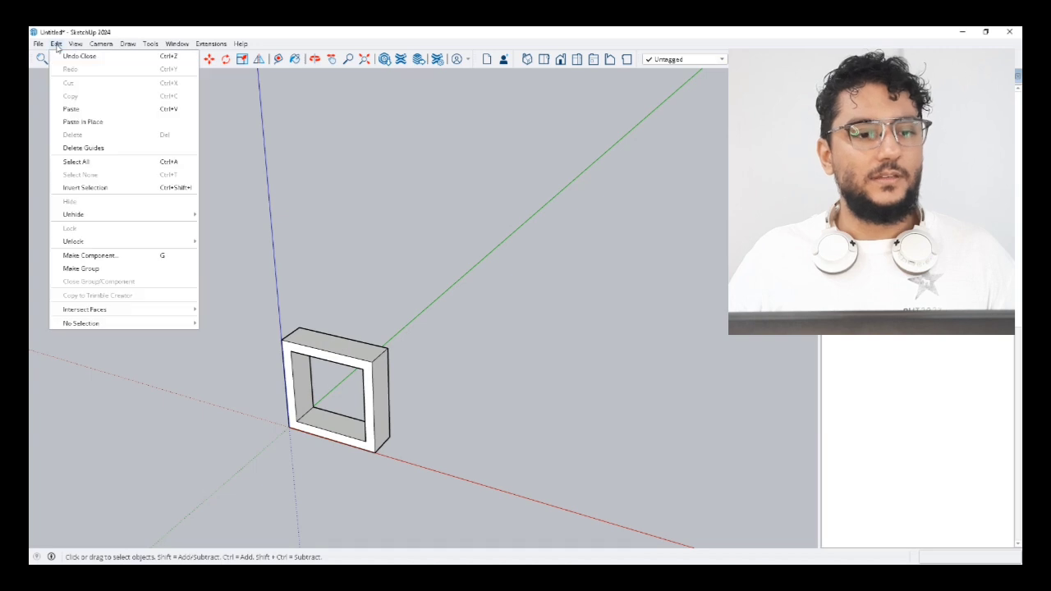
pyautogui.moveTo(36, 45)
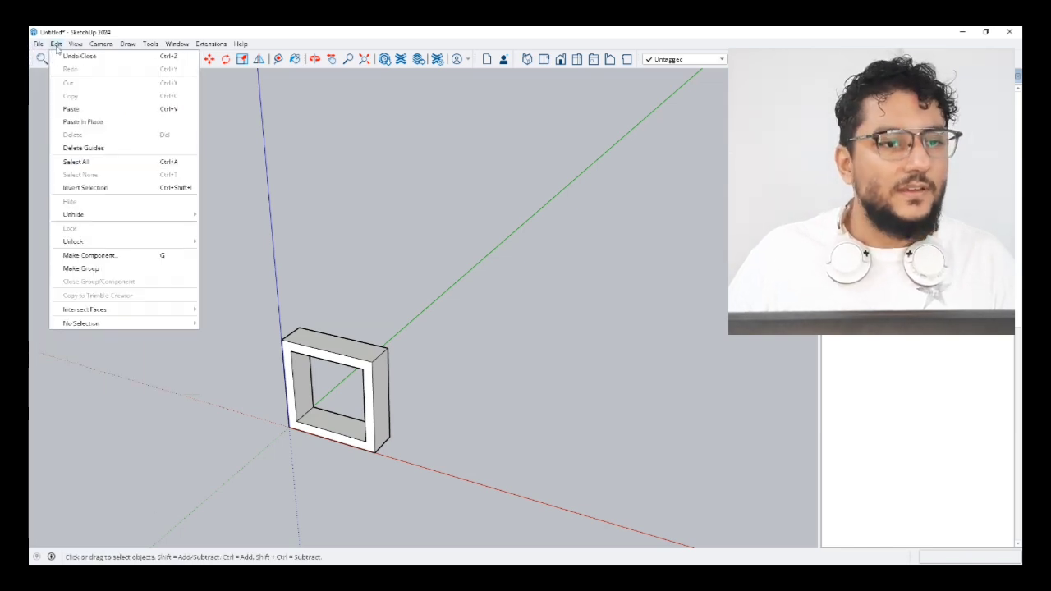
pyautogui.click(82, 121)
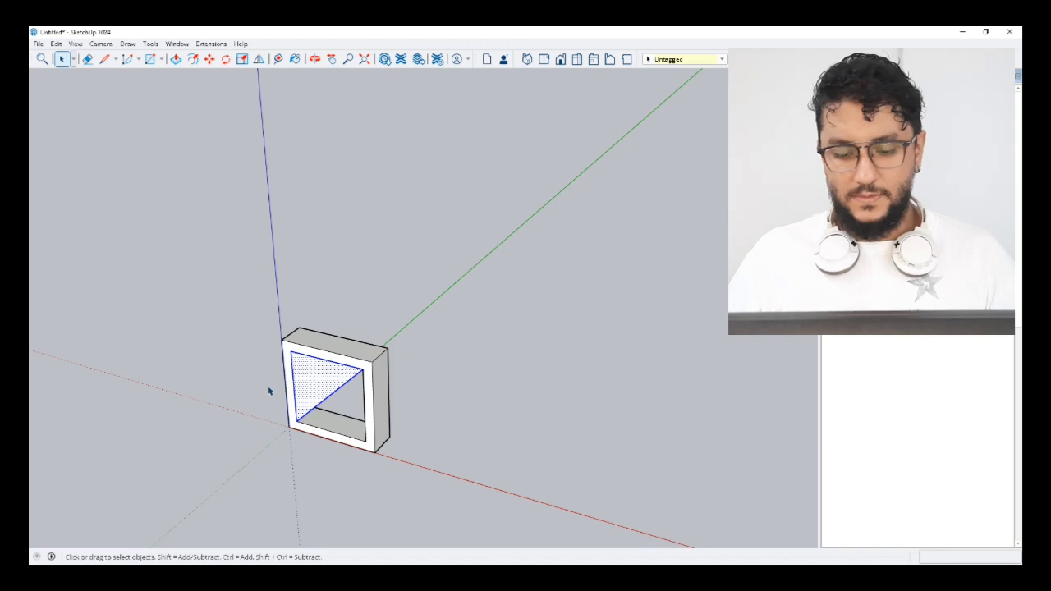
pyautogui.press('p')
pyautogui.click(316, 386)
pyautogui.click(387, 350)
pyautogui.press('space')
# Select all of the triangular prism's geometry and group it separately from the Cobogó frame
pyautogui.doubleClick(321, 379)
pyautogui.rightClick(322, 382)
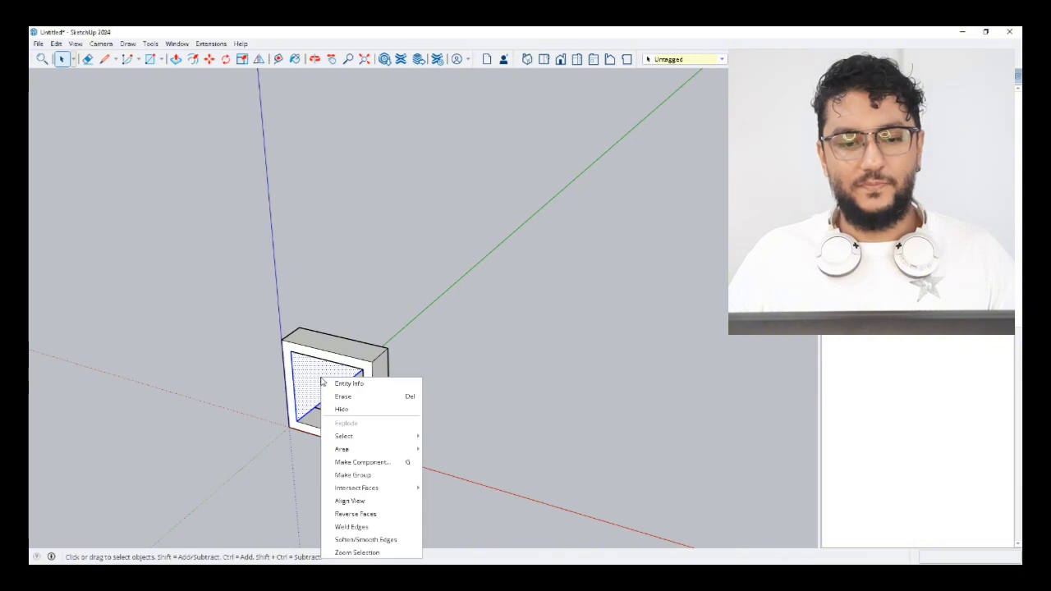
pyautogui.click(238, 385)
pyautogui.moveTo(247, 403); pyautogui.dragTo(320, 386, button='middle')
pyautogui.doubleClick(320, 386)
pyautogui.rightClick(320, 385)
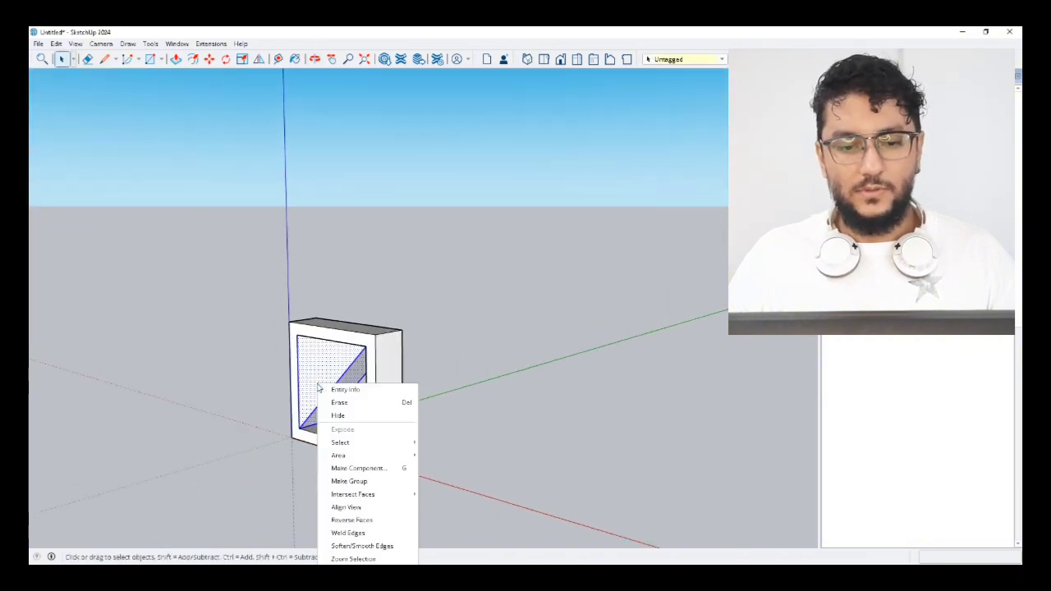
pyautogui.click(375, 481)
pyautogui.click(377, 434)
pyautogui.click(335, 408)
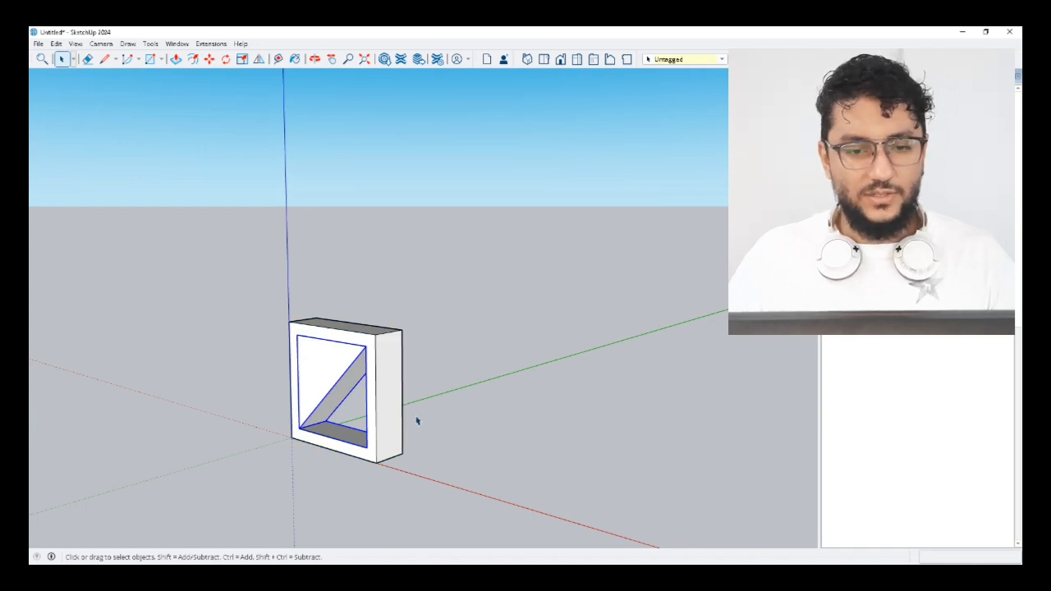
pyautogui.click(392, 428)
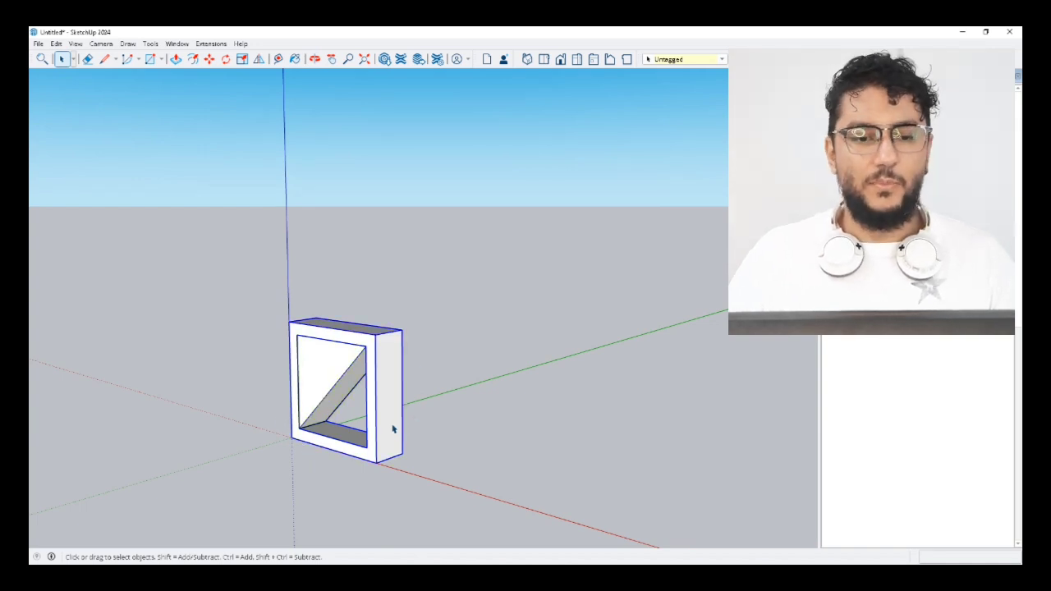
# Cut the triangular prism group and paste it in place inside the Cobogó component
pyautogui.click(320, 382)
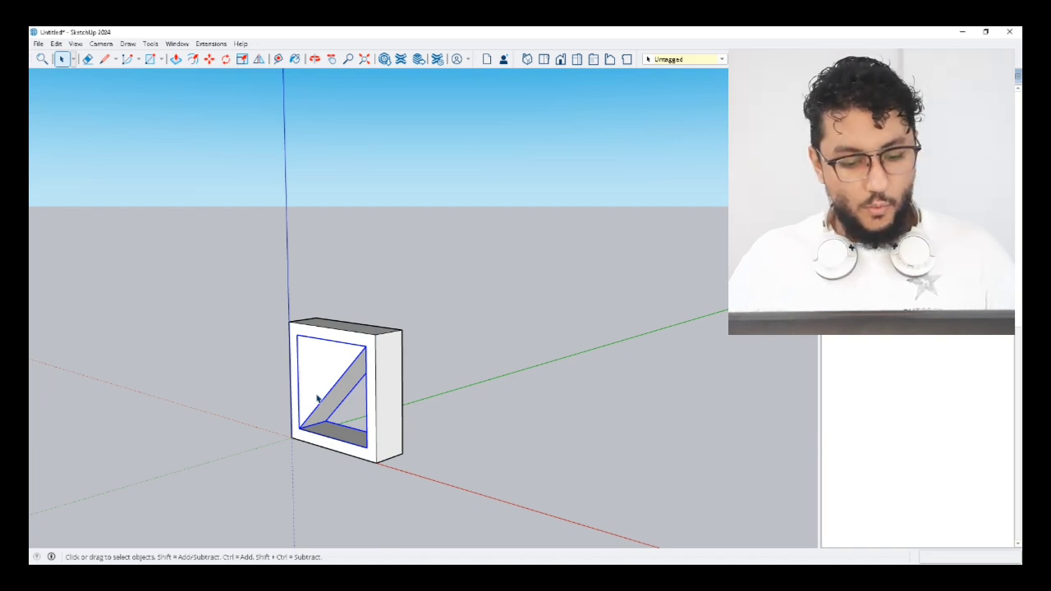
pyautogui.press('Delete')
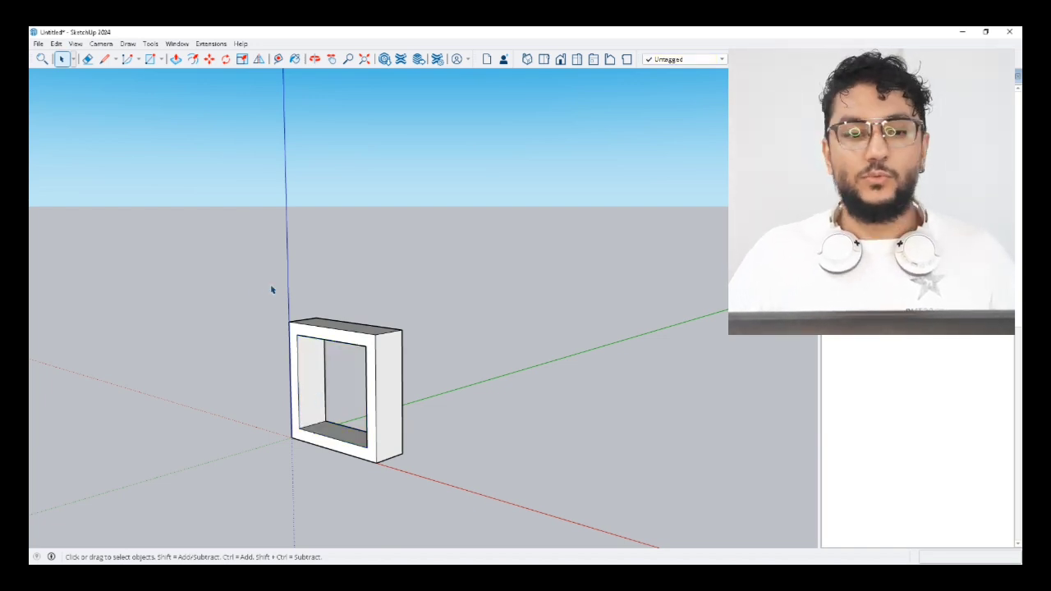
pyautogui.click(318, 336)
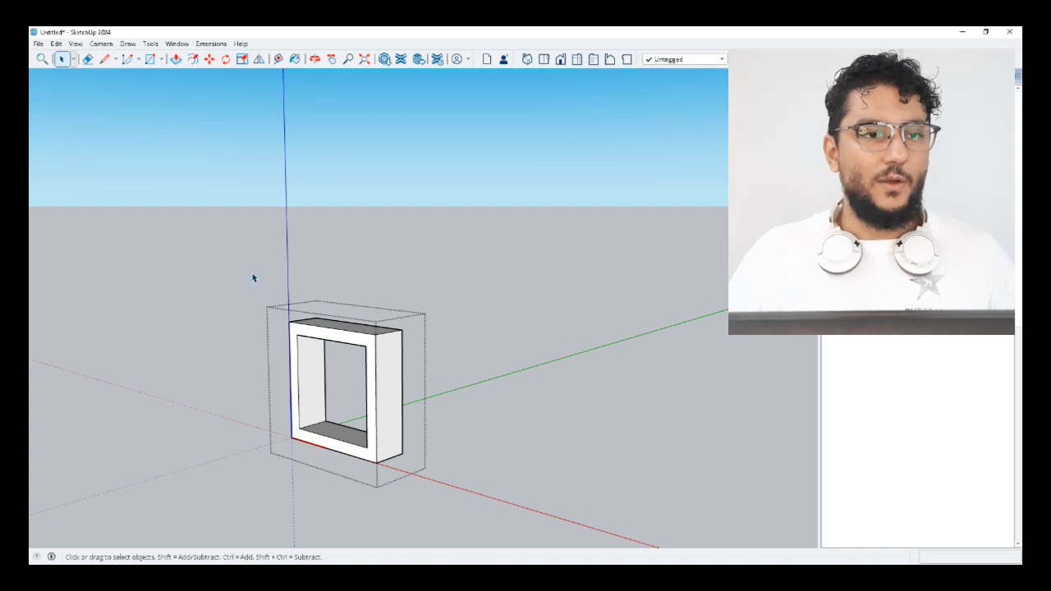
pyautogui.click(56, 44)
pyautogui.click(74, 121)
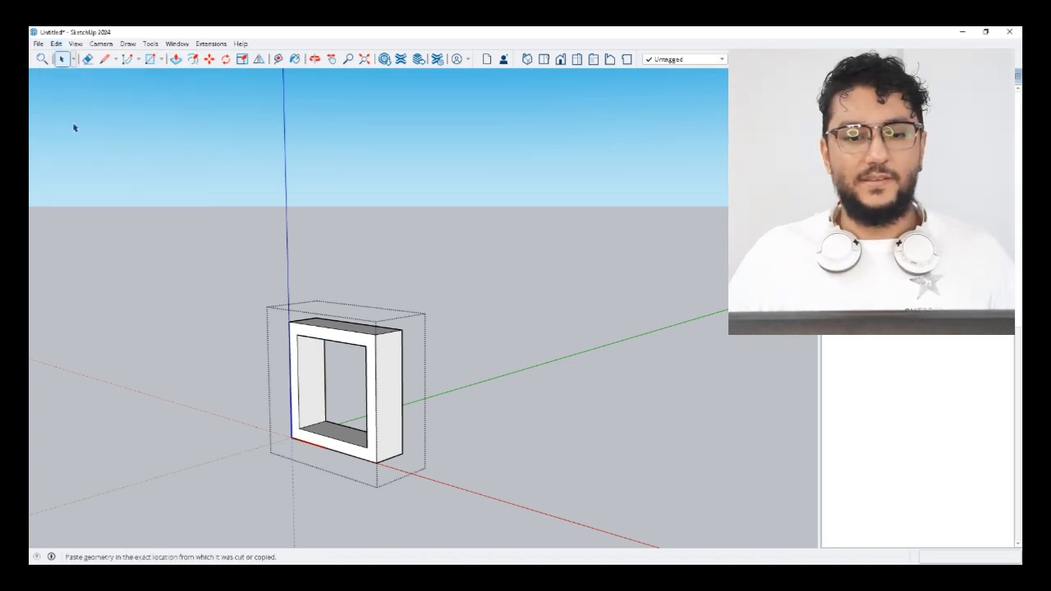
pyautogui.click(337, 375)
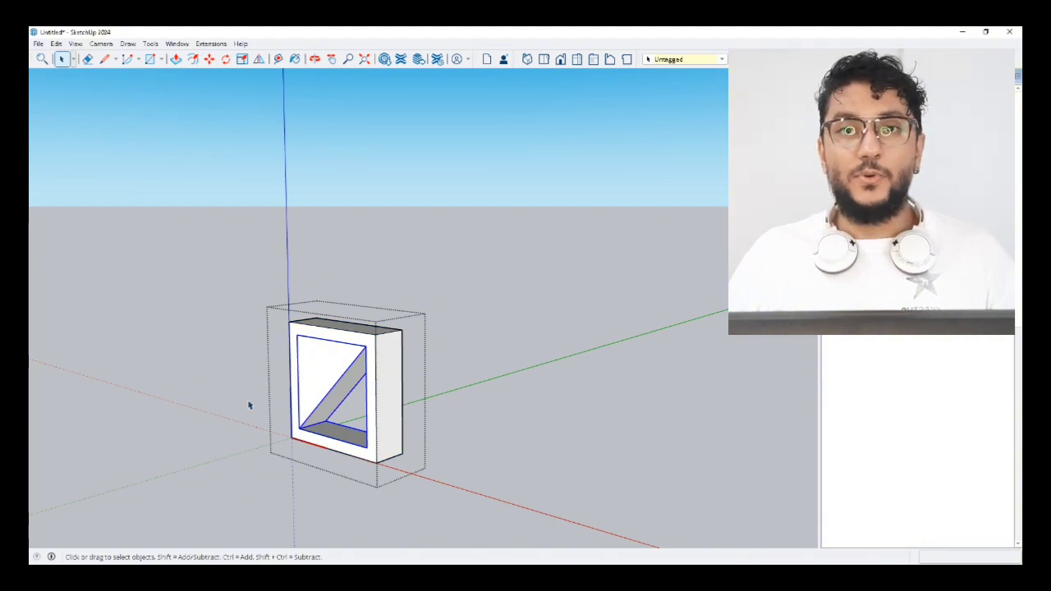
# Edit the triangular prism group and move its front diagonal edge back along the block's depth to slope the front face
pyautogui.doubleClick(330, 387)
pyautogui.click(328, 390)
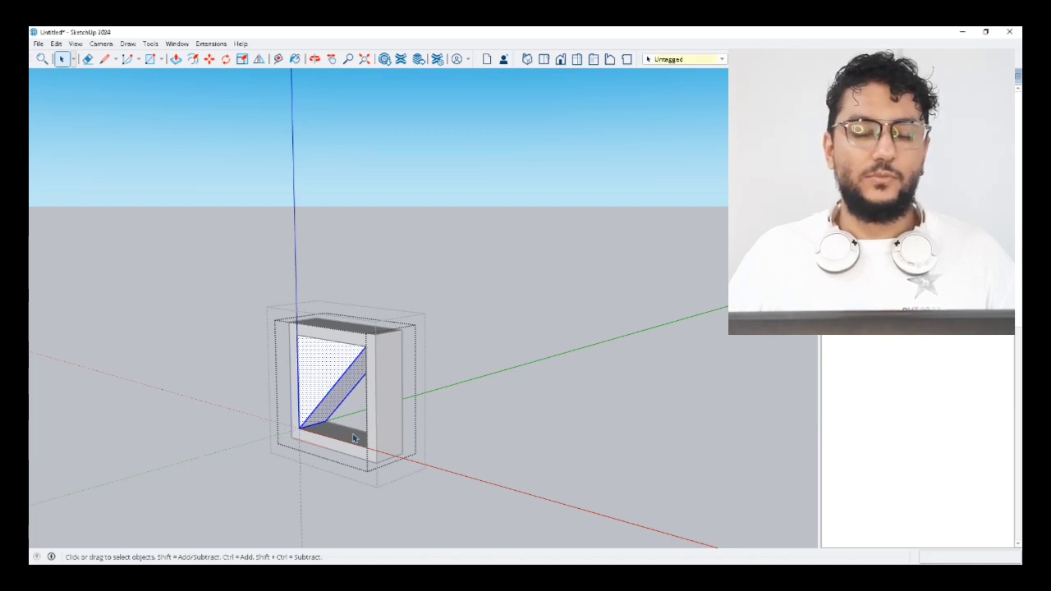
pyautogui.scroll(5, 376, 386)
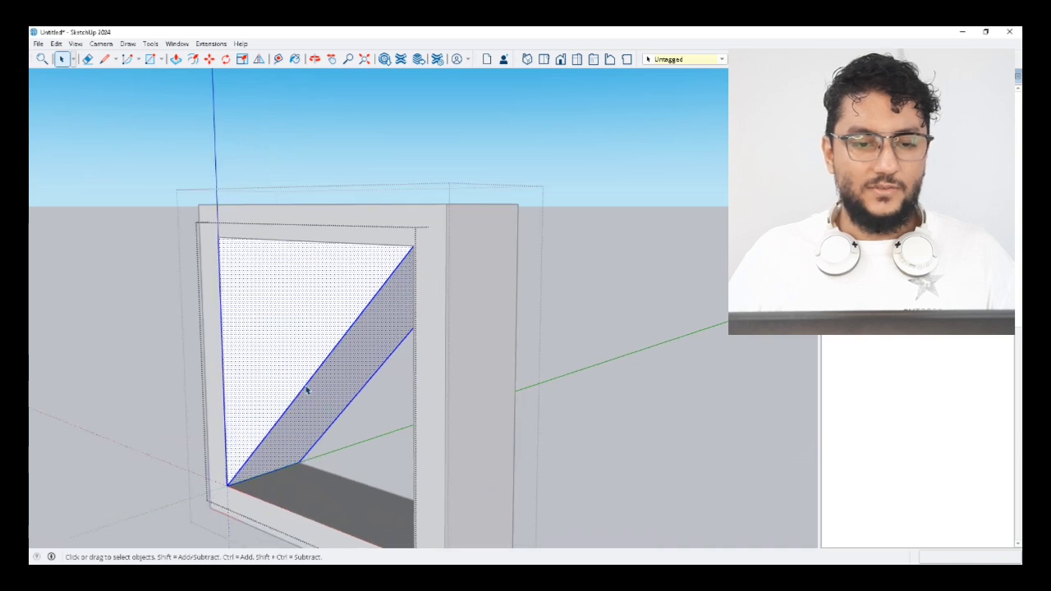
pyautogui.click(306, 390)
pyautogui.press('m')
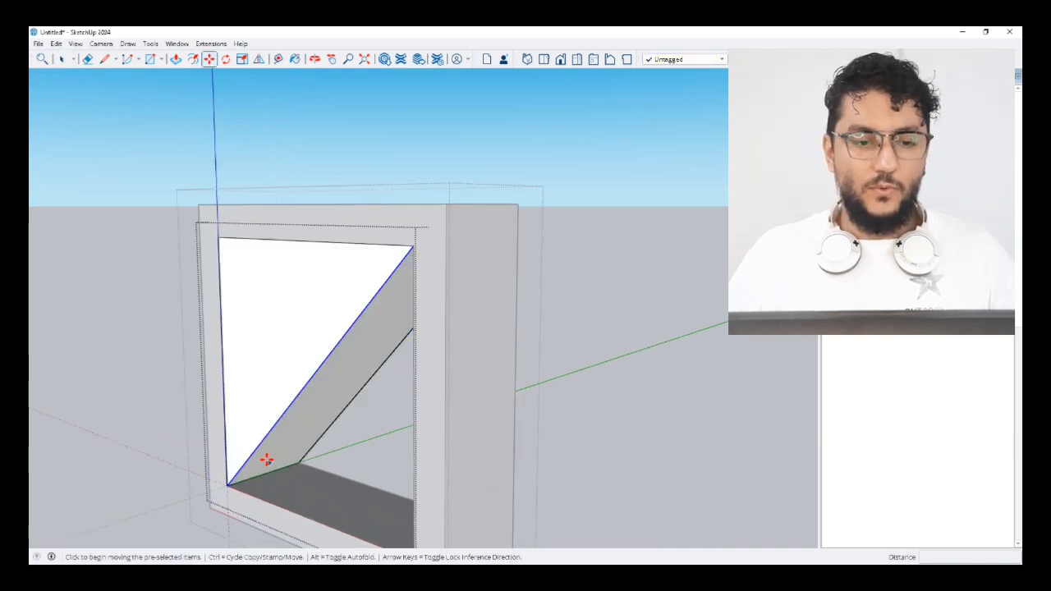
pyautogui.click(228, 484)
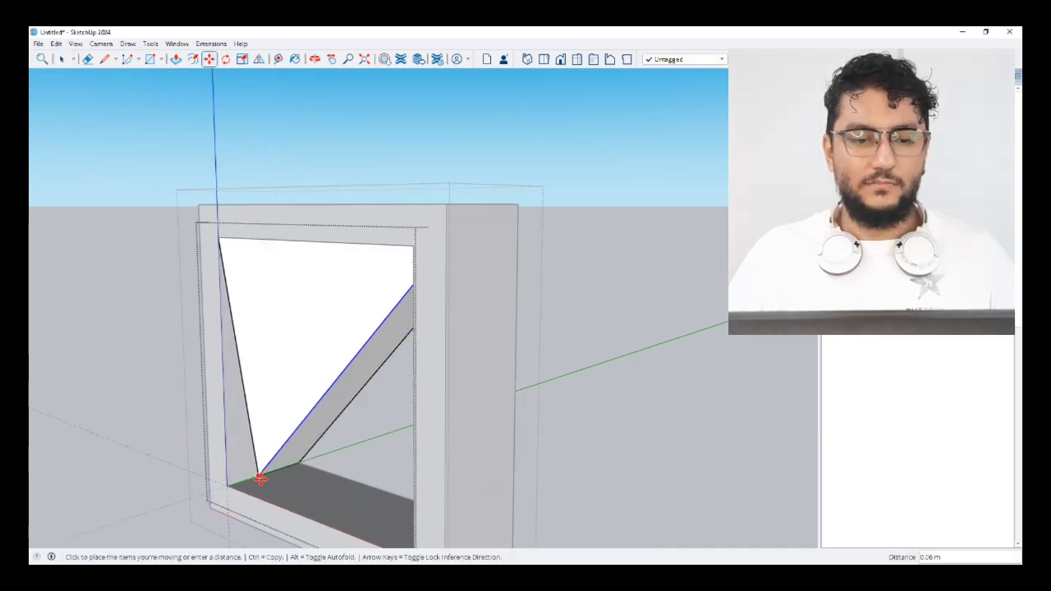
pyautogui.click(281, 467)
pyautogui.moveTo(286, 447); pyautogui.dragTo(265, 312, button='middle')
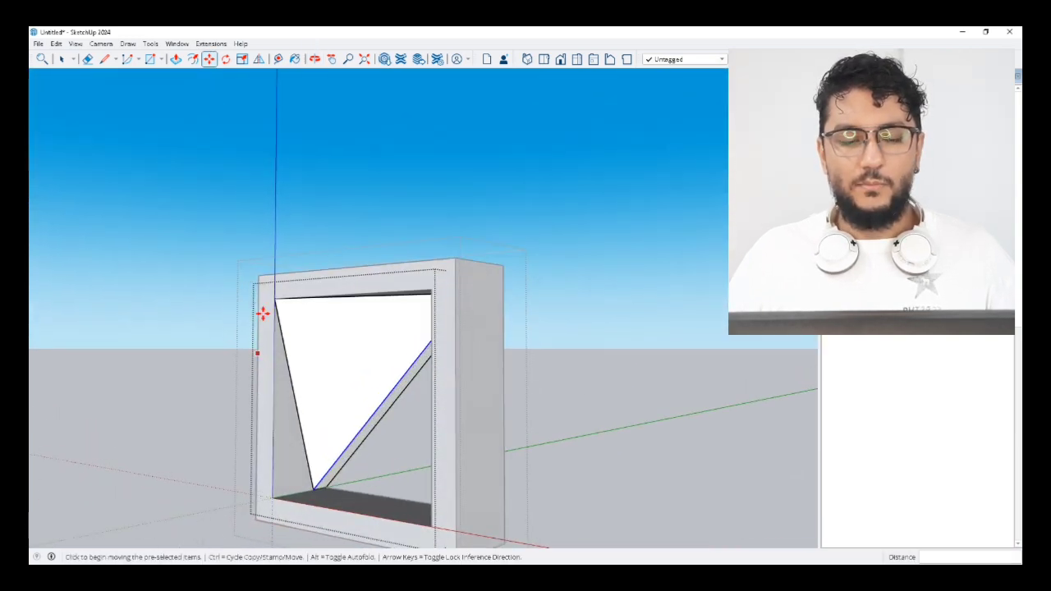
pyautogui.moveTo(318, 401); pyautogui.dragTo(251, 293, button='middle')
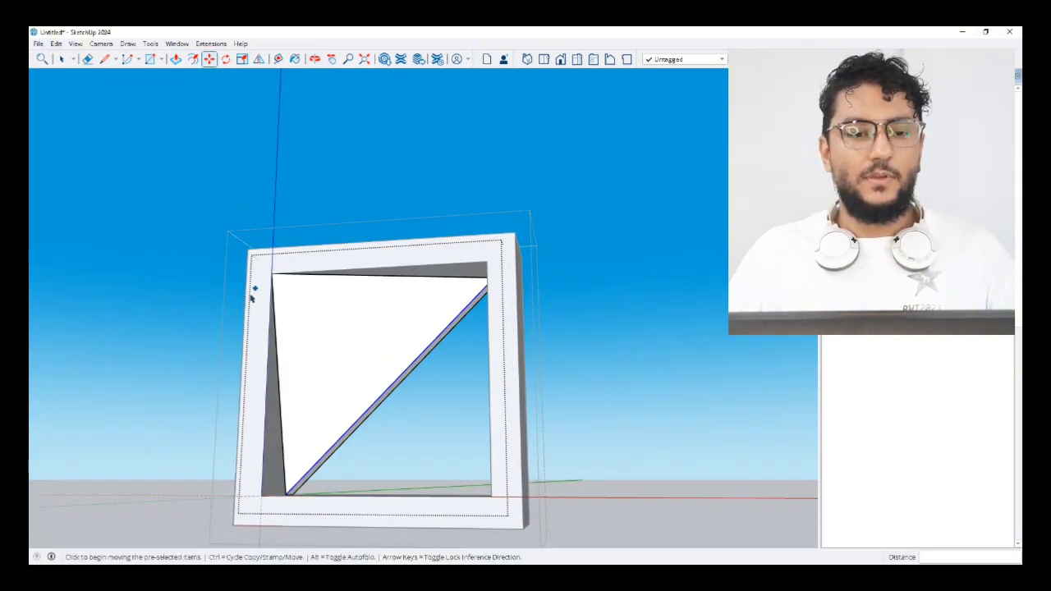
pyautogui.press('space')
pyautogui.tripleClick(383, 258)
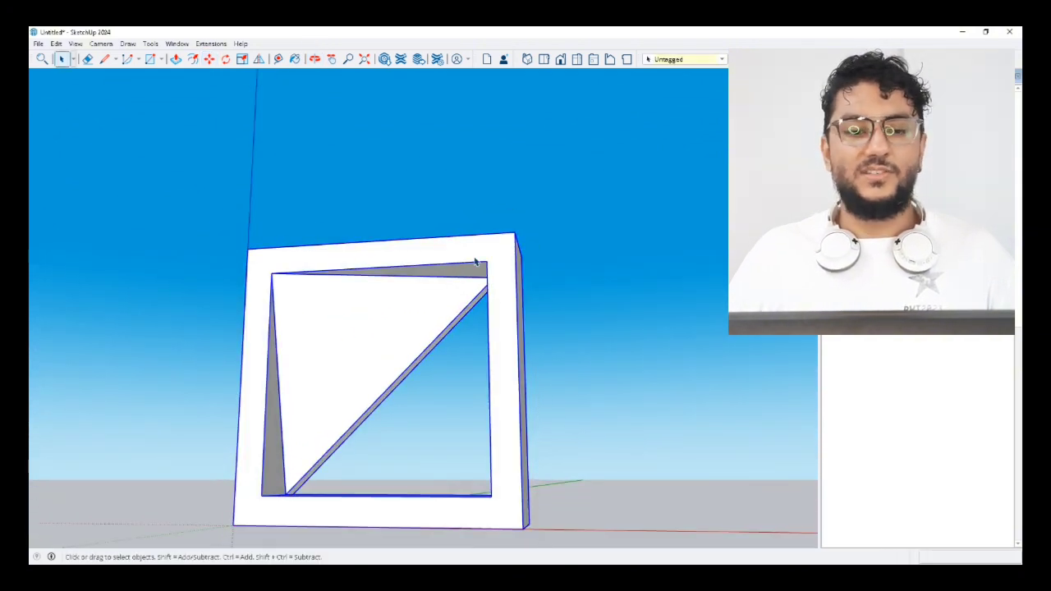
# Copy the Cobogó component edge to edge along the red axis with a x3 array, forming a row of four blocks
pyautogui.moveTo(403, 358); pyautogui.dragTo(342, 415, button='middle')
pyautogui.scroll(-2, 368, 410)
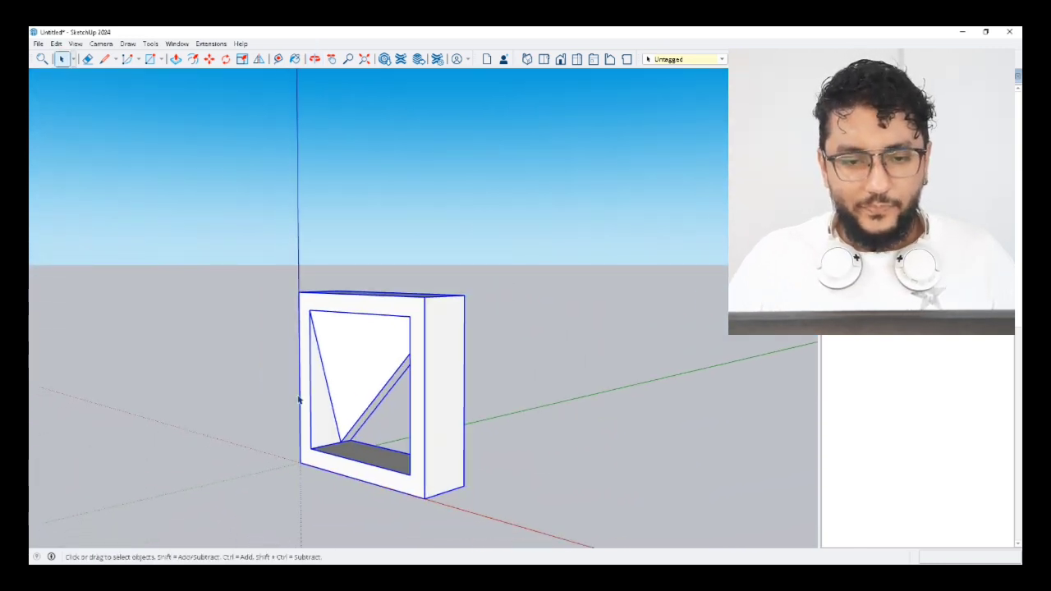
pyautogui.moveTo(299, 399); pyautogui.dragTo(393, 458, button='middle')
pyautogui.press('m')
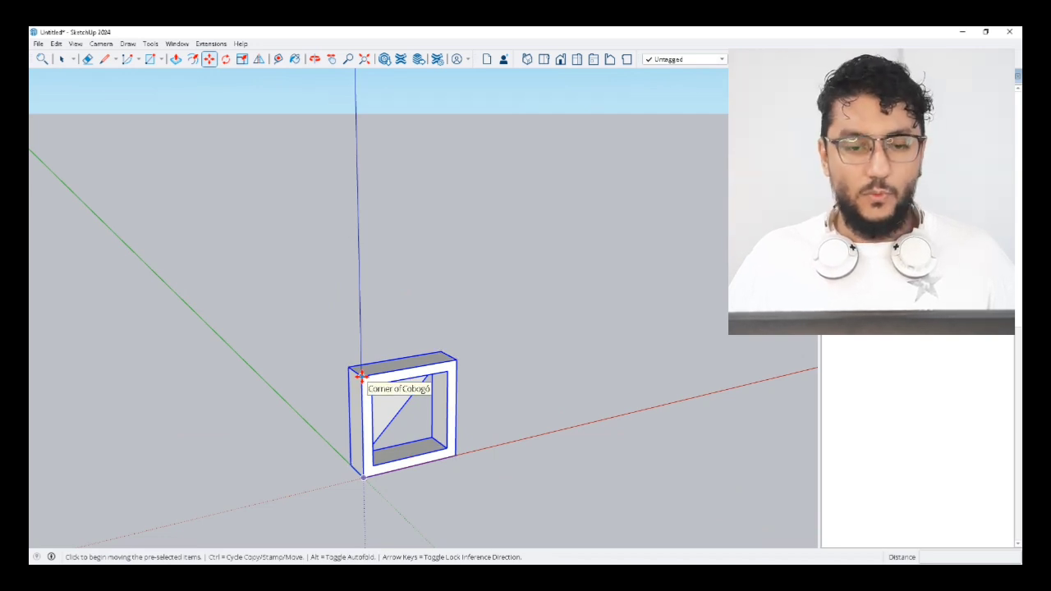
pyautogui.press('ctrl')
pyautogui.click(361, 376)
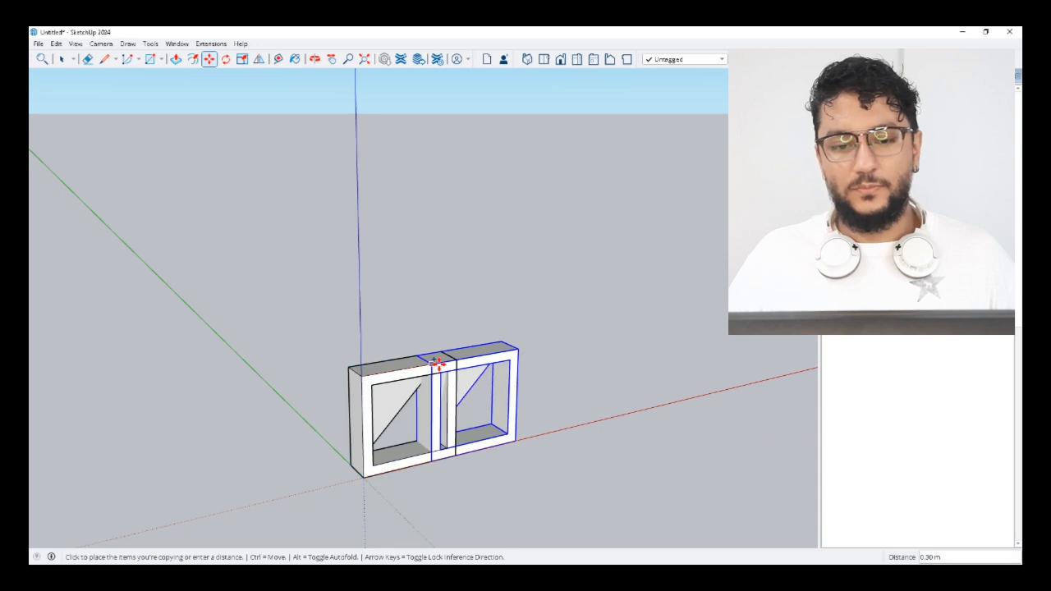
pyautogui.click(455, 362)
pyautogui.write('x3')
pyautogui.press('Return')
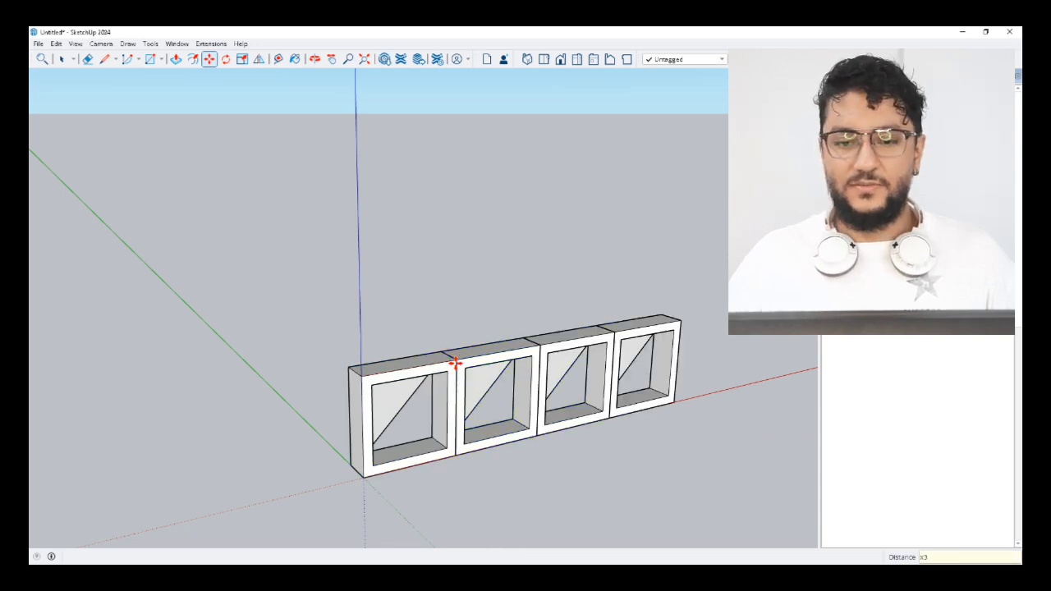
# Copy the whole row of blocks 0.40 m upward and array it x4 to form a wall five rows high
pyautogui.scroll(-2, 455, 362)
pyautogui.press('space')
pyautogui.moveTo(334, 317); pyautogui.dragTo(649, 450)
pyautogui.press('m')
pyautogui.press('ctrl')
pyautogui.click(638, 414)
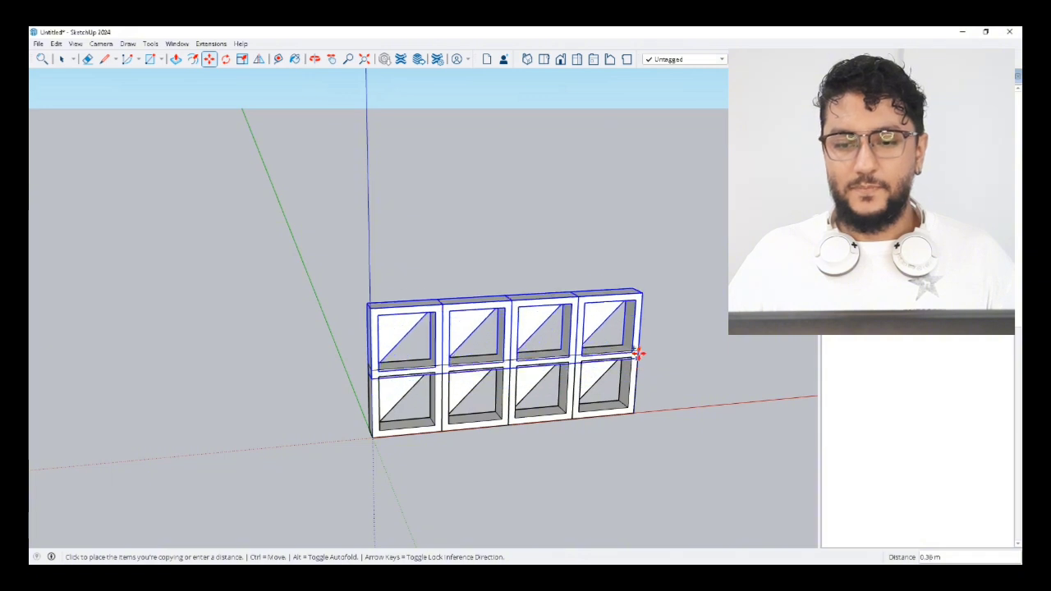
pyautogui.click(636, 354)
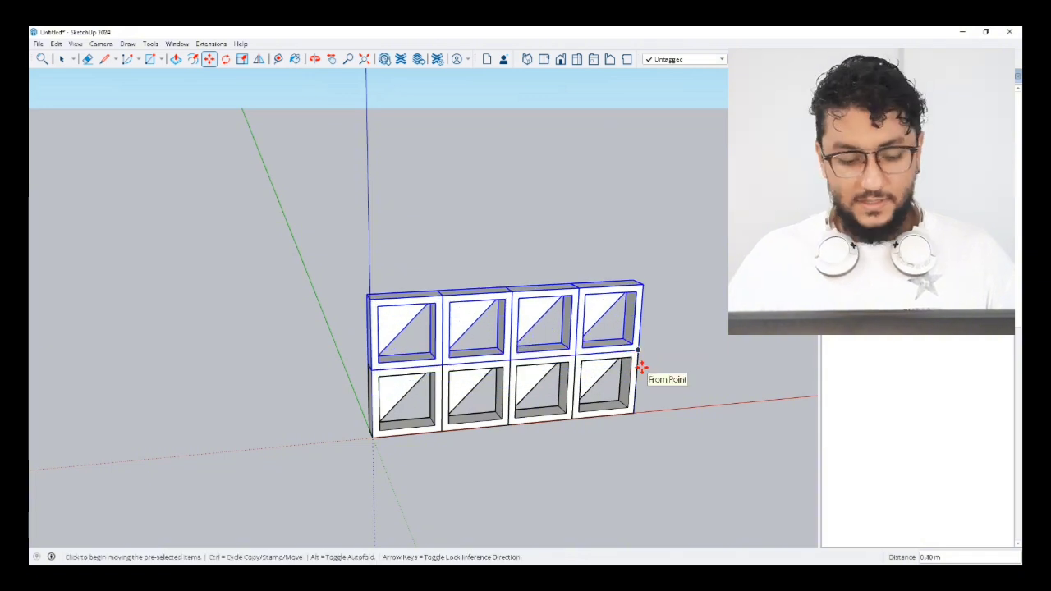
pyautogui.write('x4')
pyautogui.press('Return')
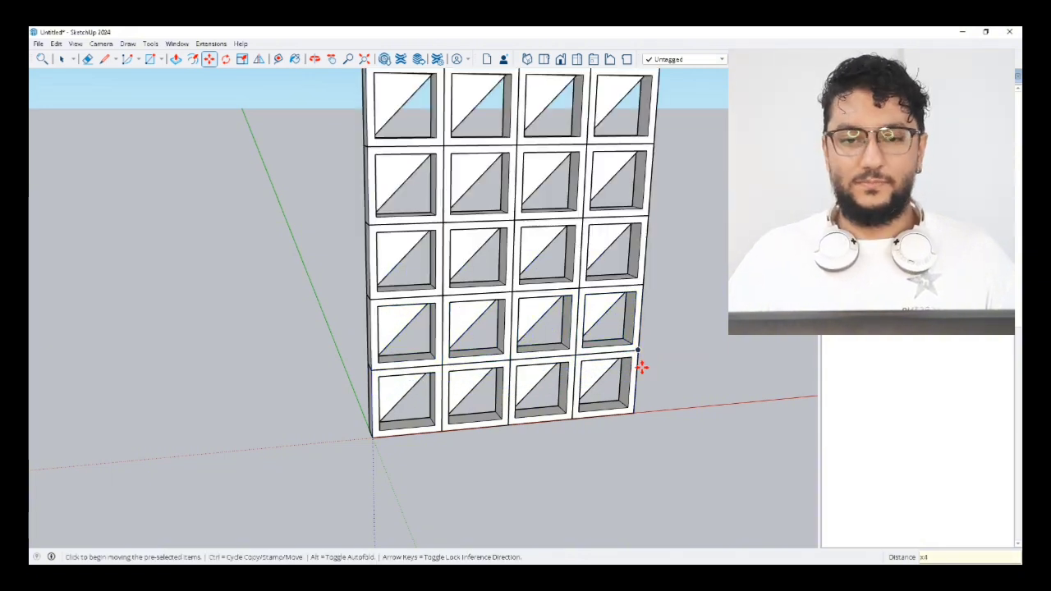
# Rotate the second block of the wall's top row a quarter turn clockwise within the wall plane
pyautogui.moveTo(641, 367); pyautogui.dragTo(578, 396, button='middle')
pyautogui.keyDown('shift'); pyautogui.moveTo(305, 307); pyautogui.dragTo(162, 317, button='middle'); pyautogui.keyUp('shift')
pyautogui.press('space')
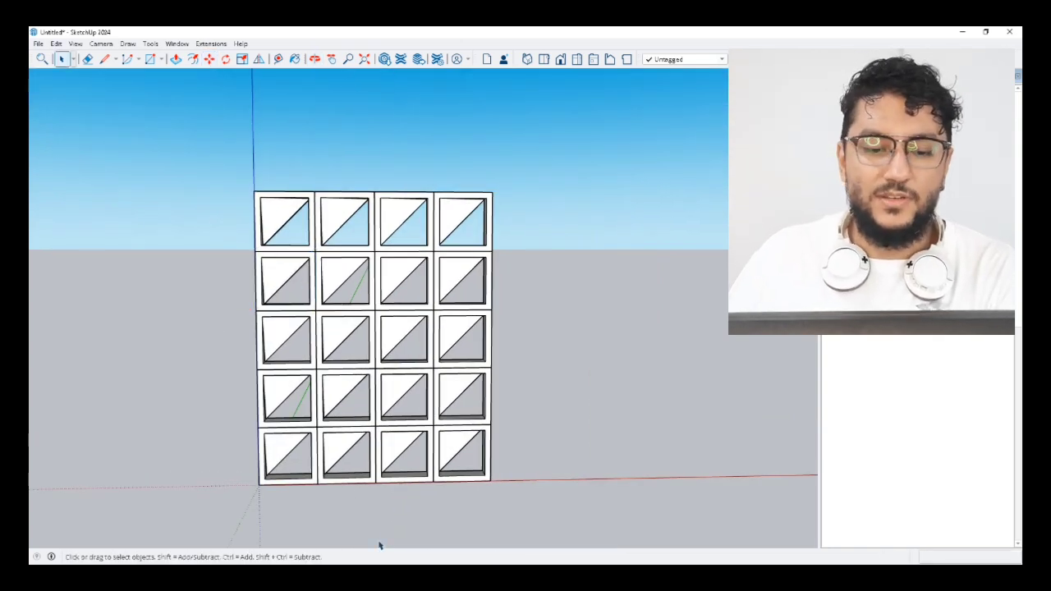
pyautogui.click(381, 574)
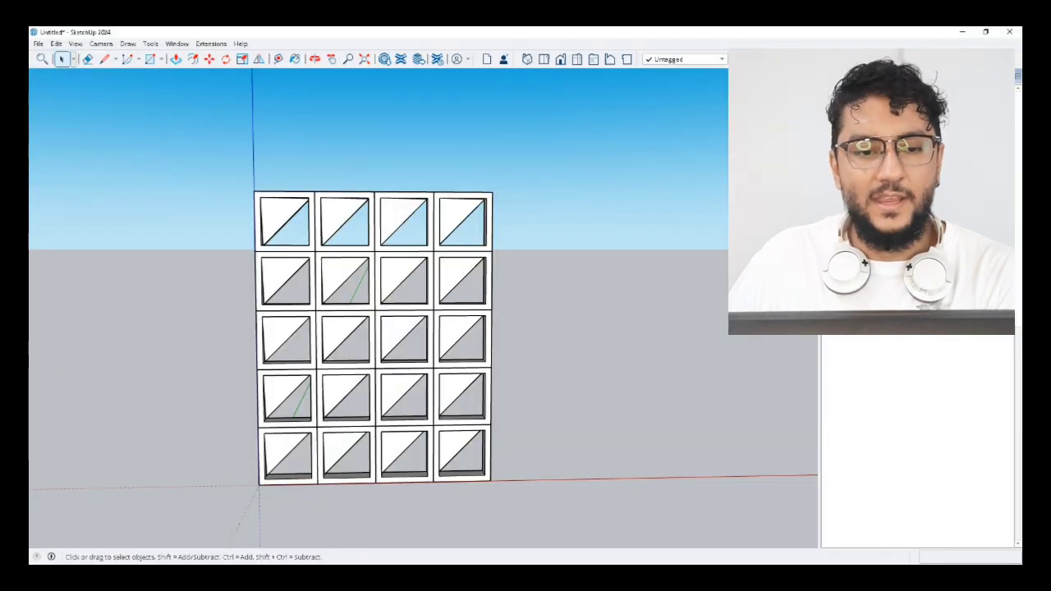
pyautogui.click(332, 221)
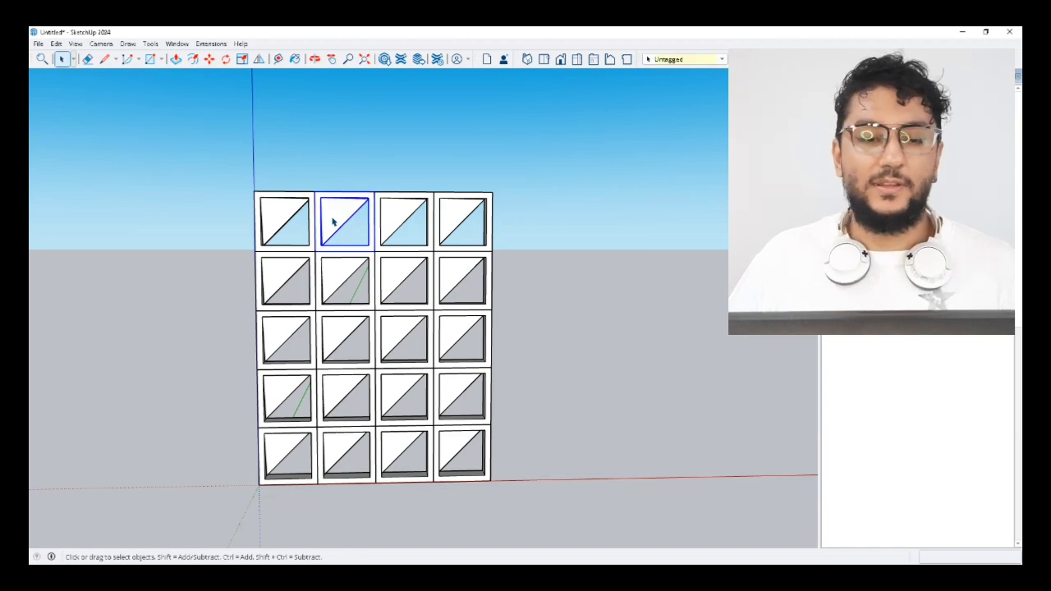
pyautogui.press('m')
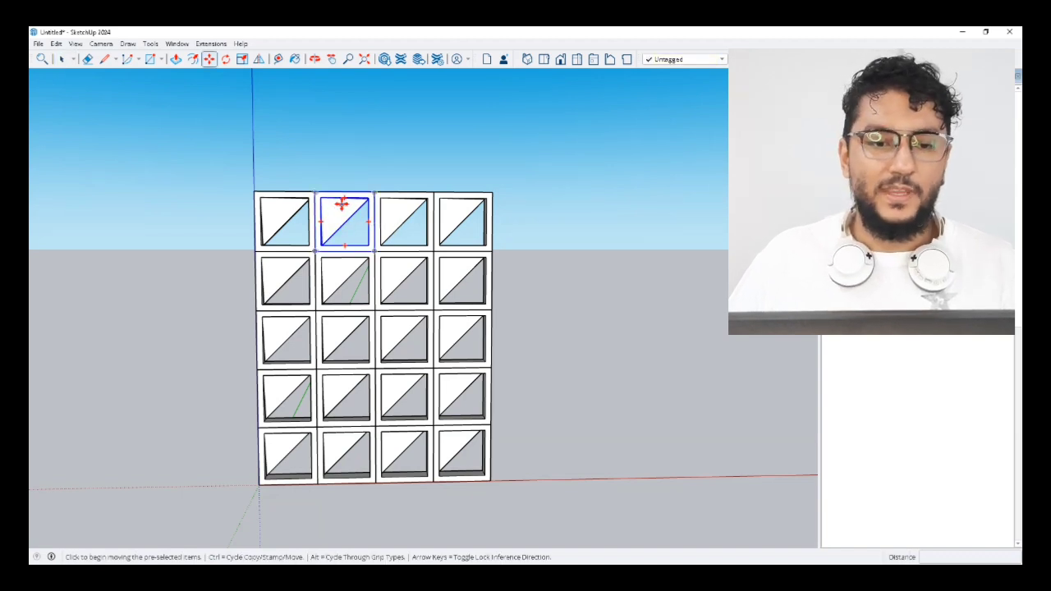
pyautogui.click(342, 200)
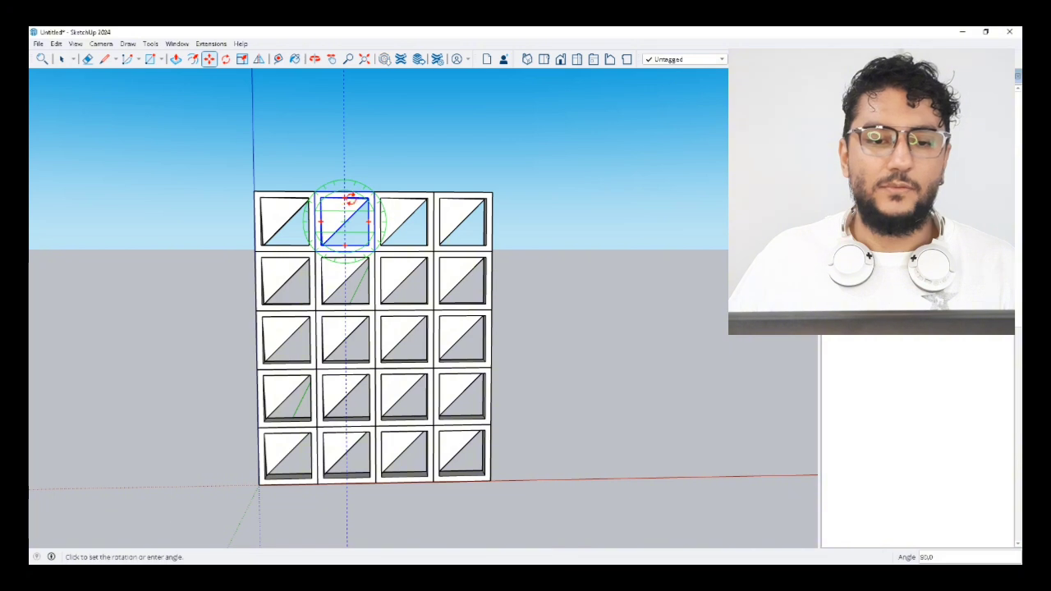
pyautogui.click(509, 222)
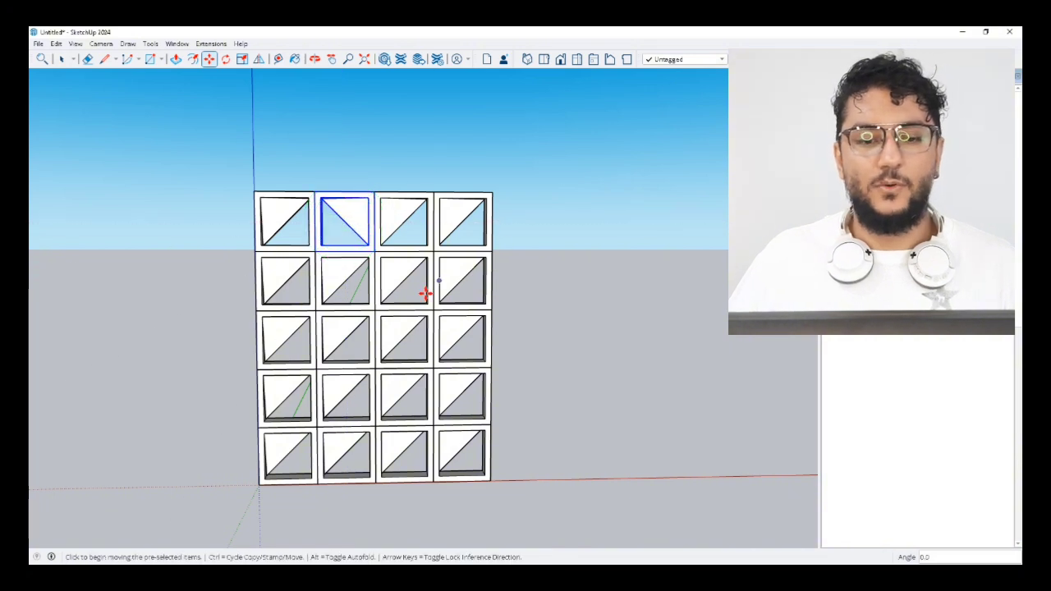
# Rotate the third block of the middle row a quarter turn counterclockwise so its triangle fills the lower-left corner
pyautogui.press('space')
pyautogui.click(392, 341)
pyautogui.press('m')
pyautogui.click(427, 338)
pyautogui.click(405, 157)
# Rotate the first block of the middle row a quarter turn clockwise so its triangle fills the upper-right corner
pyautogui.press('space')
pyautogui.click(287, 343)
pyautogui.press('m')
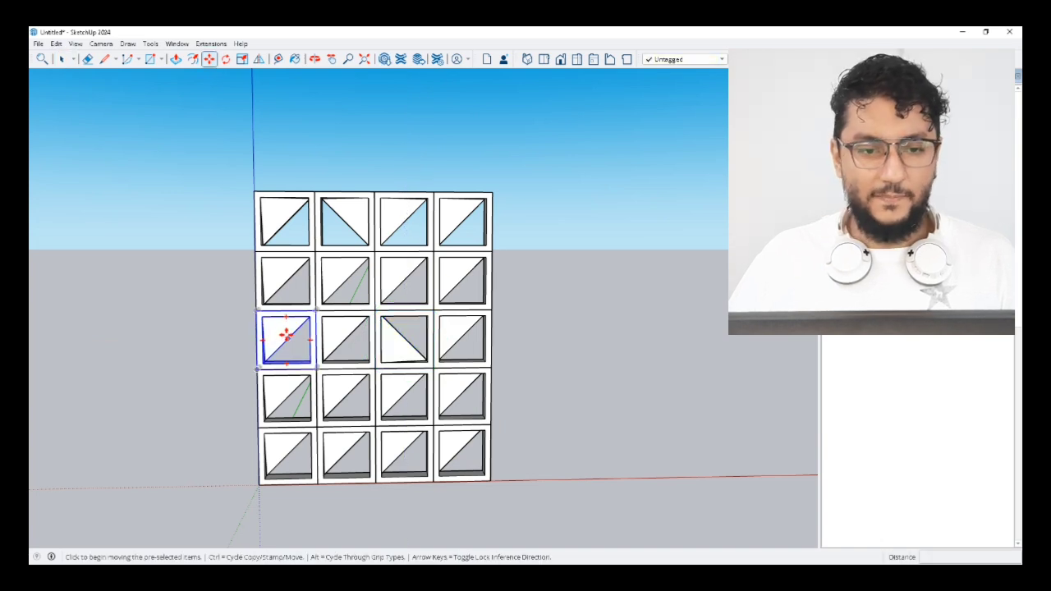
pyautogui.click(285, 319)
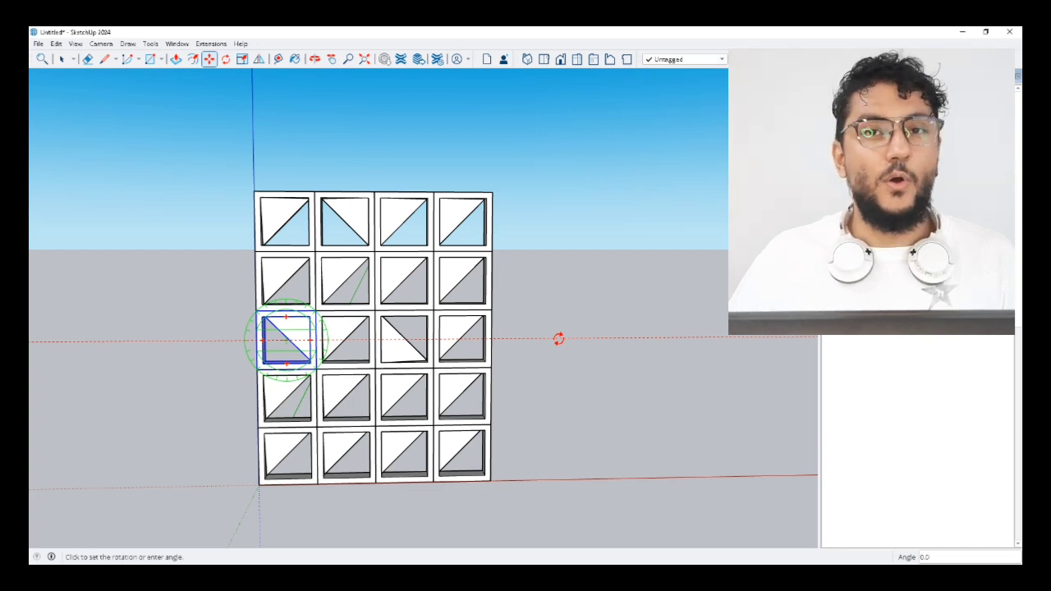
pyautogui.press('Escape')
pyautogui.press('space')
# Use the Flip tool on the second block of the fourth row from the top to change its triangle's orientation
pyautogui.click(285, 399)
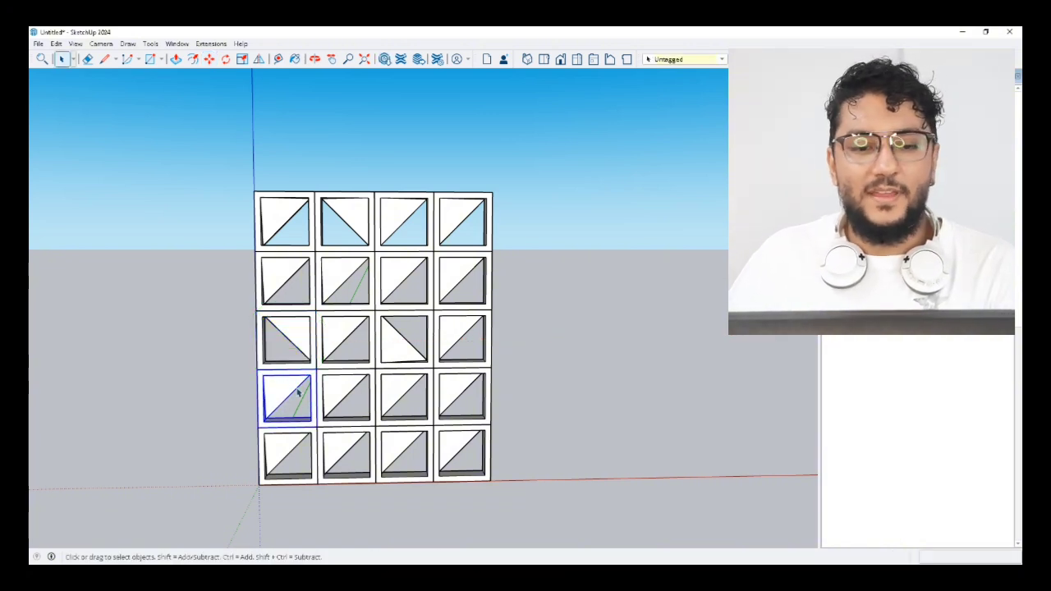
pyautogui.click(334, 402)
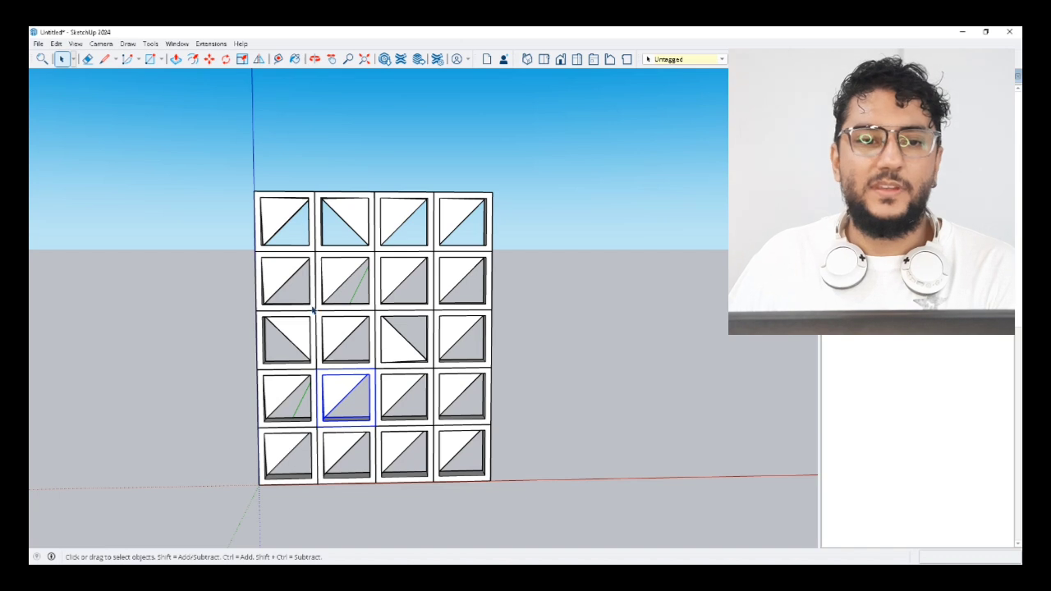
pyautogui.click(259, 60)
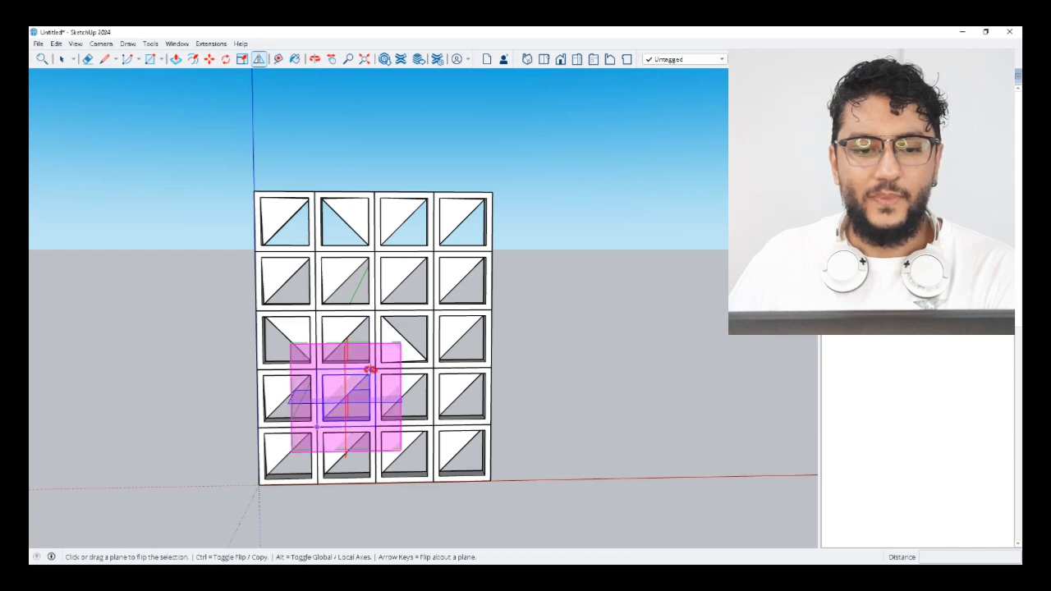
pyautogui.moveTo(351, 375); pyautogui.dragTo(314, 402, button='middle')
pyautogui.scroll(4, 337, 390)
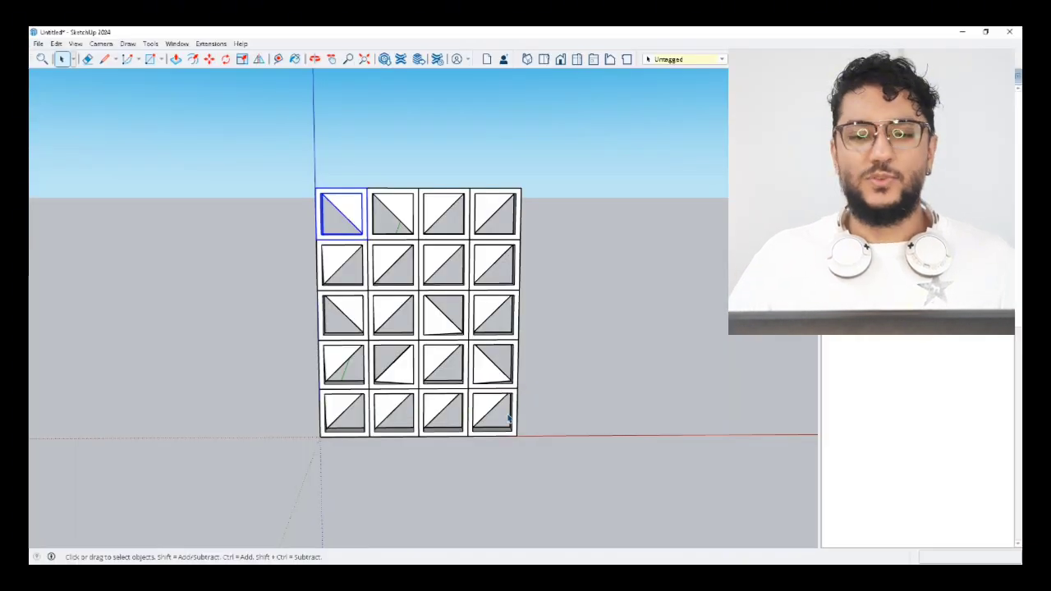
# Try spacing the blocks apart by shifting the three right-hand columns sideways and raising the upper four rows 0.12 m
pyautogui.click(540, 473)
pyautogui.moveTo(563, 451); pyautogui.dragTo(386, 180)
pyautogui.press('m')
pyautogui.moveTo(585, 384); pyautogui.dragTo(284, 208)
pyautogui.press('space')
pyautogui.press('m')
pyautogui.moveTo(613, 332); pyautogui.dragTo(610, 312)
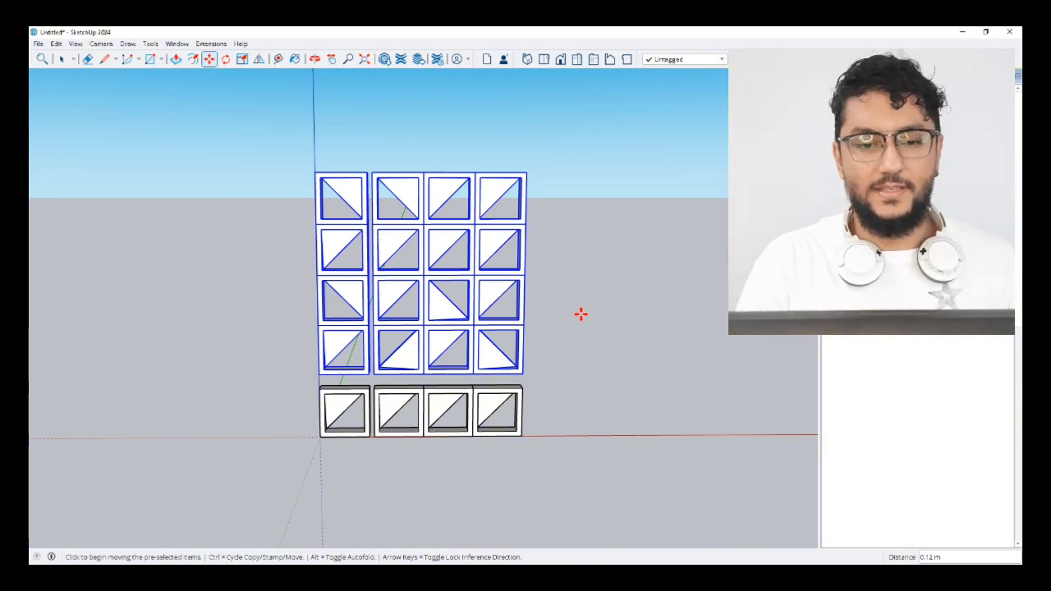
pyautogui.press('Escape')
pyautogui.press('space')
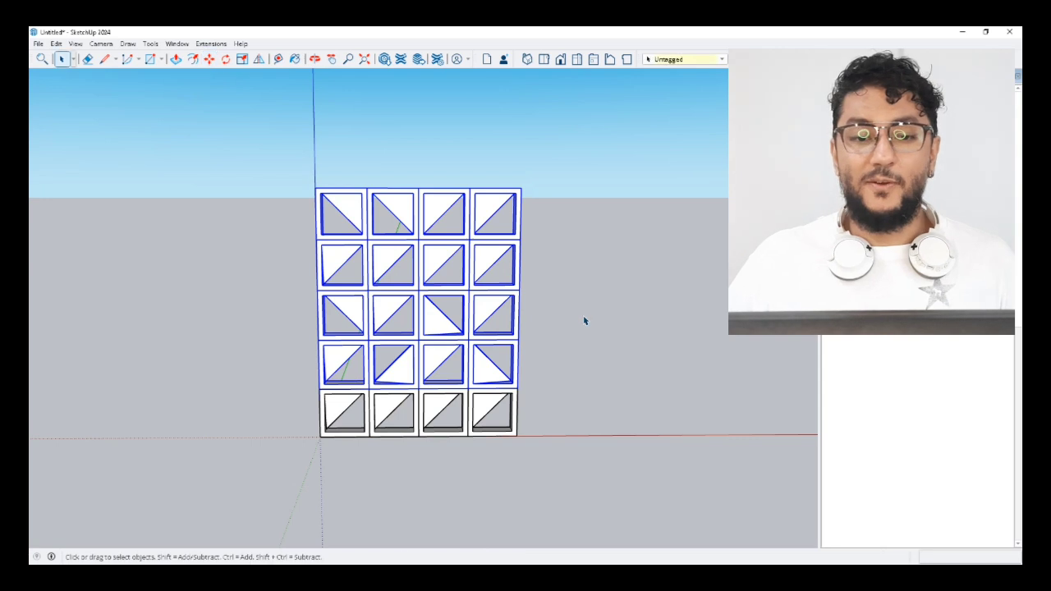
# Examine the Cobogó wall from several angles to compare how the differently oriented blocks look
pyautogui.click(584, 321)
pyautogui.moveTo(584, 321); pyautogui.dragTo(513, 374, button='middle')
pyautogui.scroll(5, 378, 343)
pyautogui.scroll(-6, 377, 343)
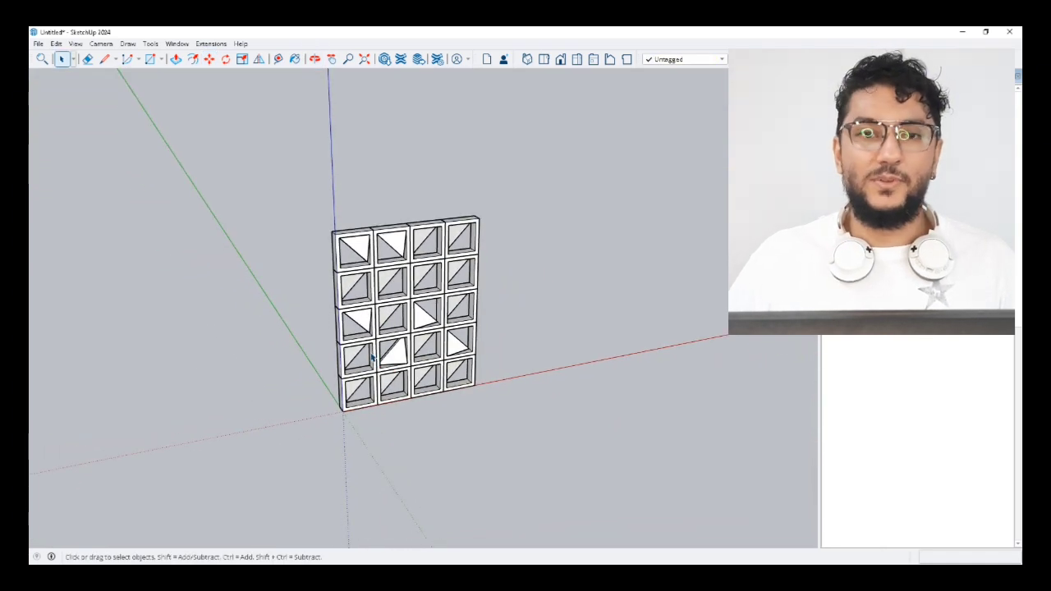
pyautogui.scroll(4, 361, 320)
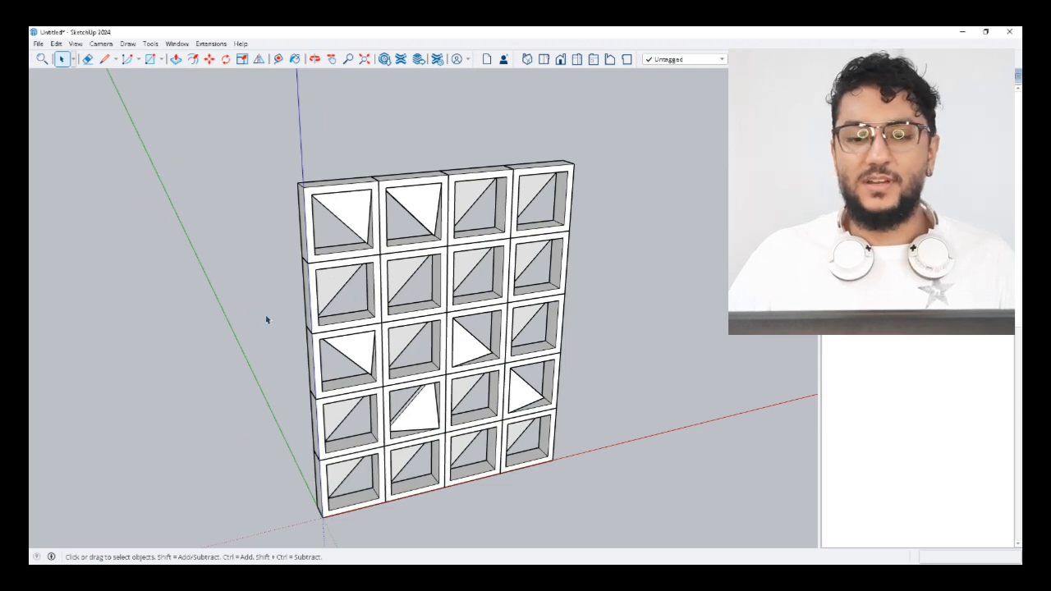
pyautogui.moveTo(380, 374)
pyautogui.mouseDown(button='middle')
pyautogui.moveTo(406, 399)
pyautogui.moveTo(330, 393)
pyautogui.mouseUp(button='middle')
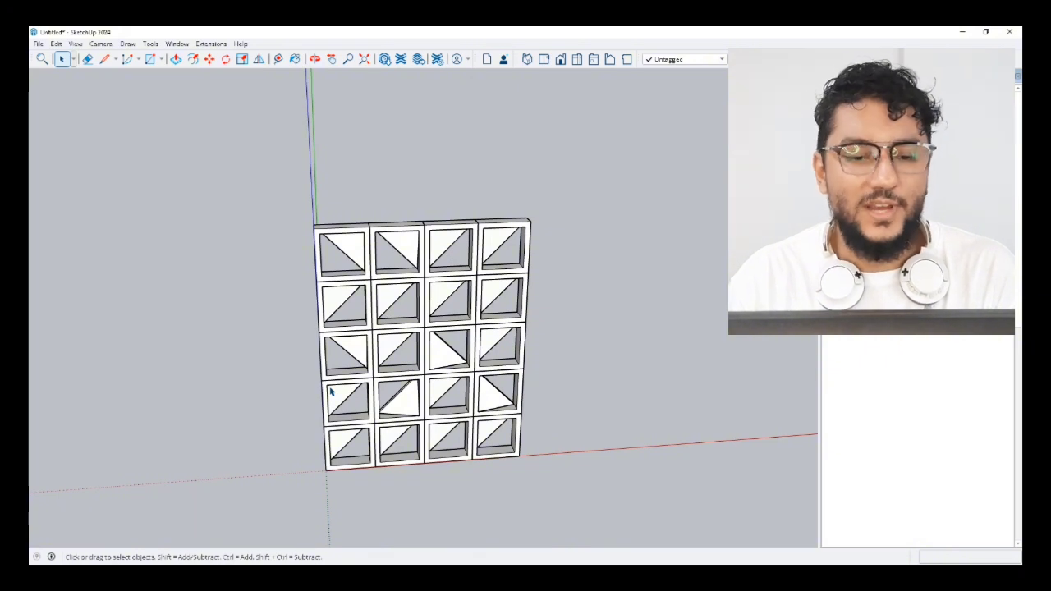
pyautogui.scroll(-4, 331, 393)
pyautogui.moveTo(331, 392)
pyautogui.mouseDown(button='middle')
pyautogui.moveTo(392, 423)
pyautogui.moveTo(415, 418)
pyautogui.mouseUp(button='middle')
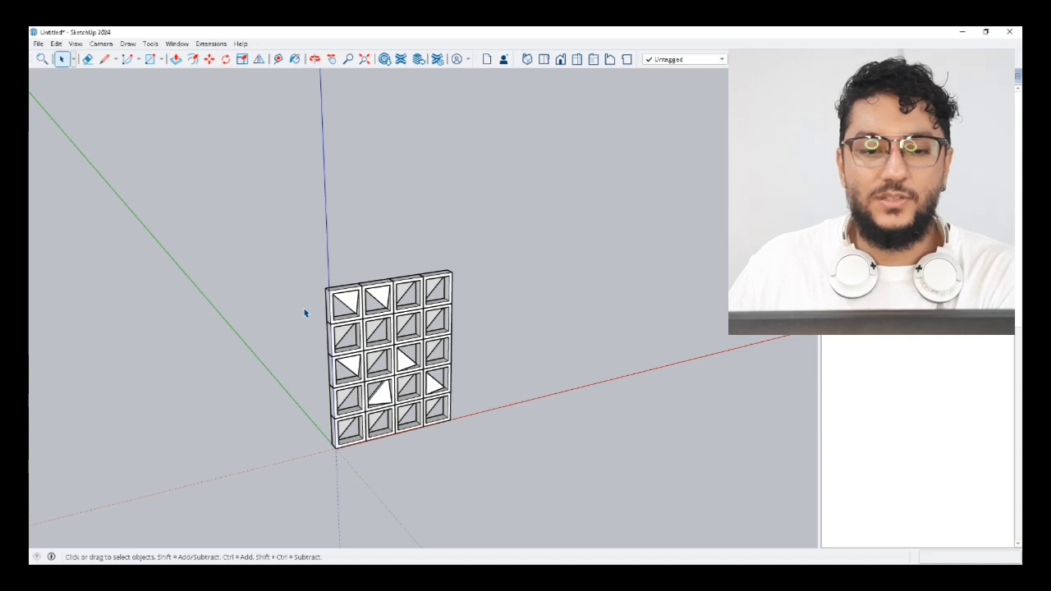
# Delete the entire Cobogó wall from the model
pyautogui.moveTo(257, 237); pyautogui.dragTo(563, 457)
pyautogui.press('Delete')
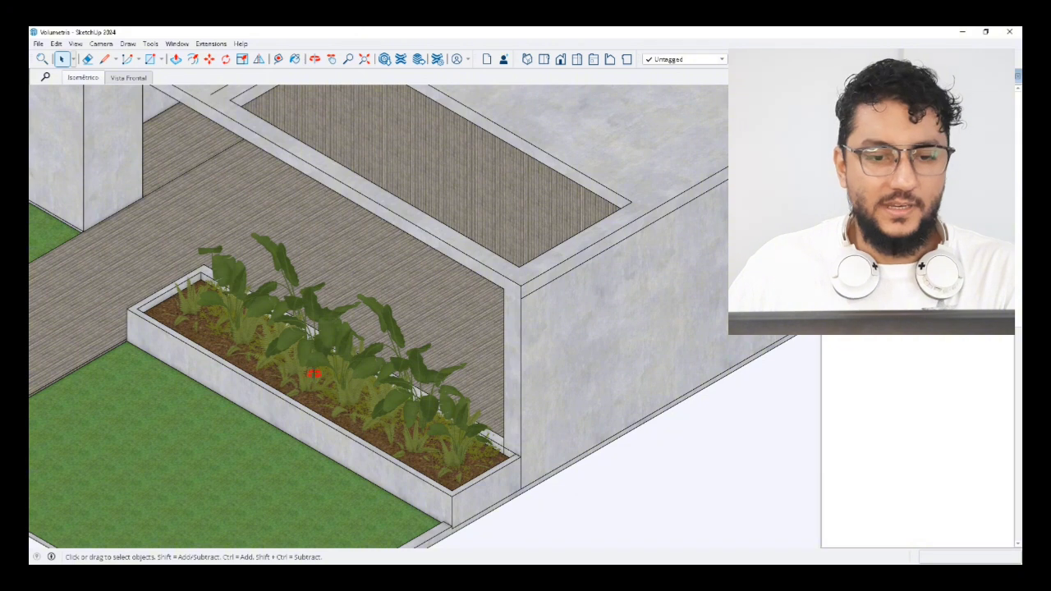
# Examine the planter and the adjacent rectangular roof opening in the Volumetria model from several angles
pyautogui.scroll(1, 324, 324)
pyautogui.scroll(-3, 242, 342)
pyautogui.moveTo(315, 344); pyautogui.dragTo(289, 450, button='middle')
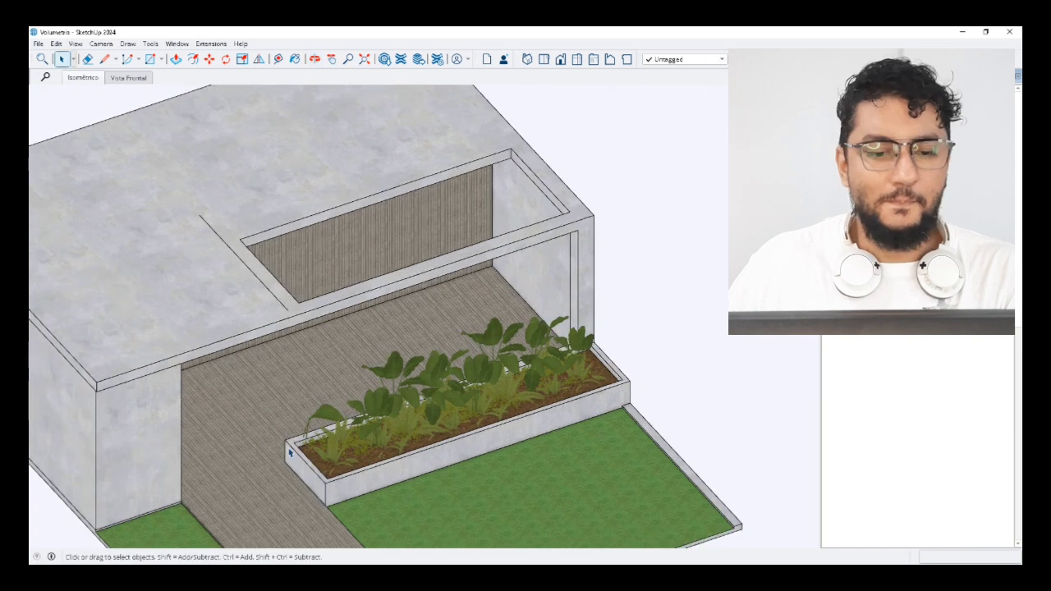
pyautogui.scroll(4, 289, 450)
pyautogui.scroll(-4, 289, 449)
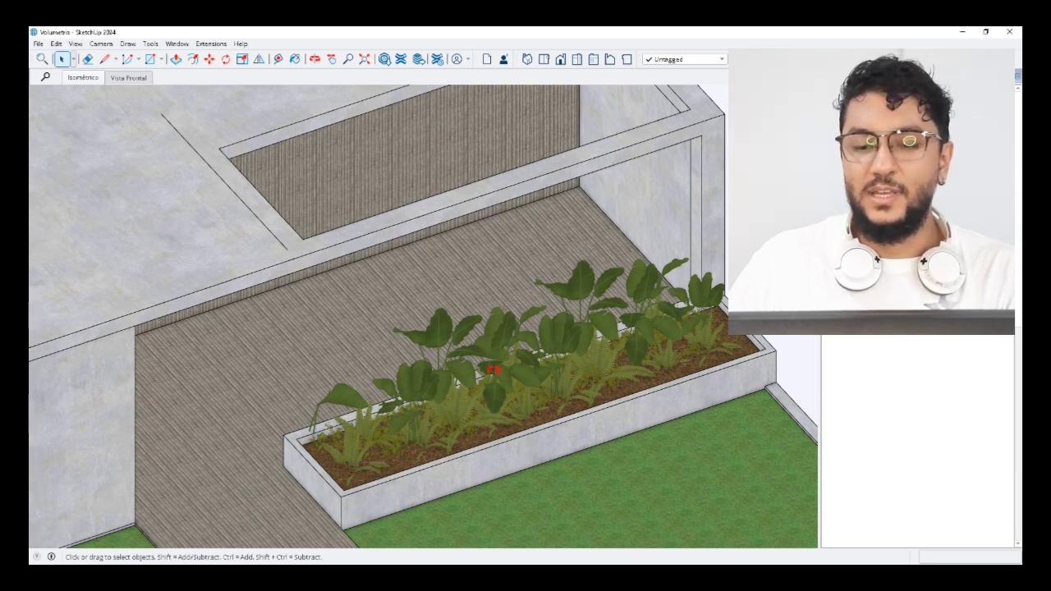
pyautogui.moveTo(492, 370)
pyautogui.mouseDown(button='middle')
pyautogui.moveTo(317, 435)
pyautogui.moveTo(349, 356)
pyautogui.moveTo(464, 303)
pyautogui.mouseUp(button='middle')
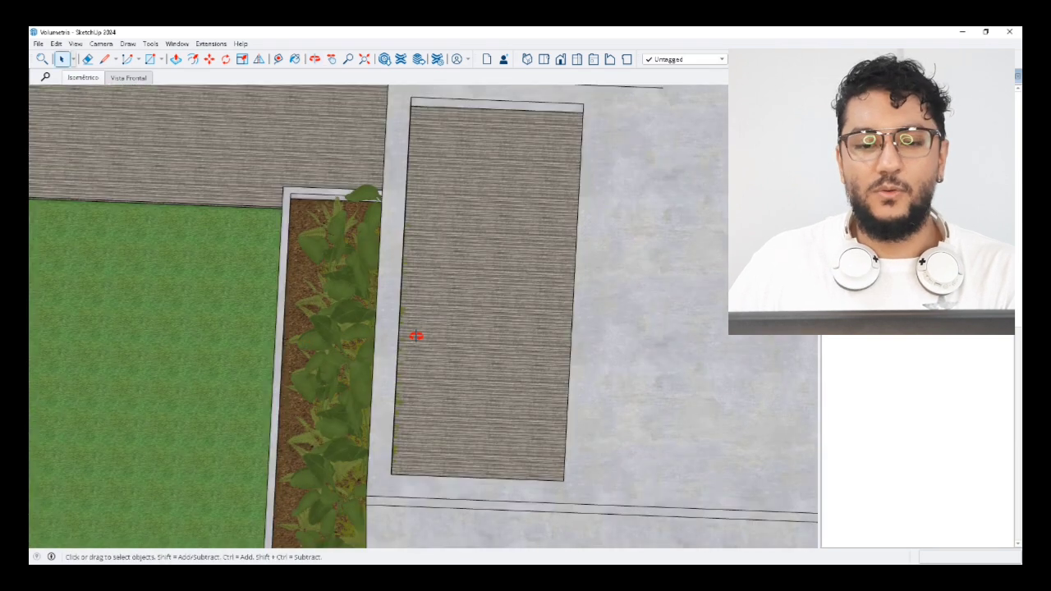